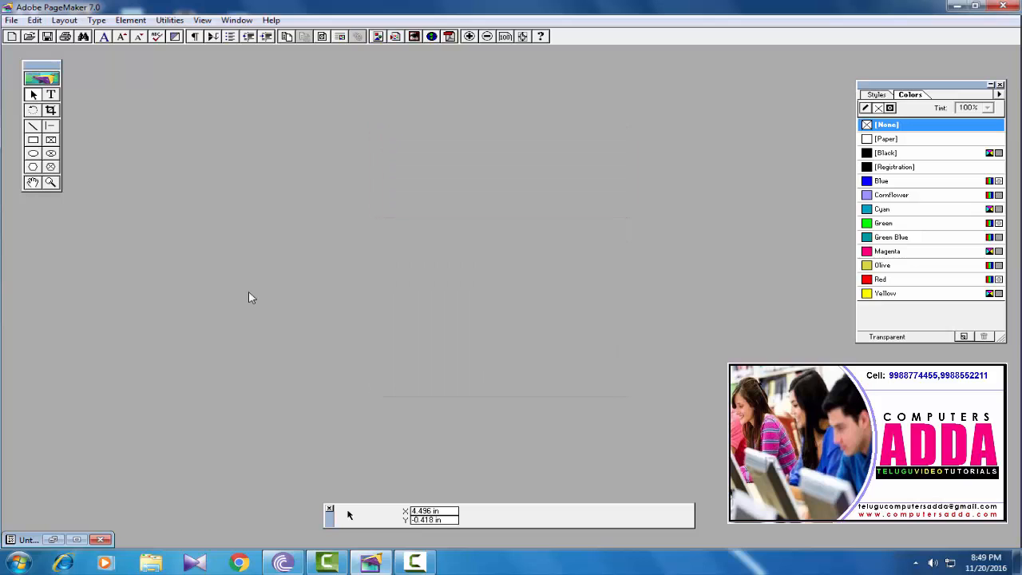
# - Start a new wide publication with a 3.5 x 2 inch page size
pyautogui.click(11, 20)
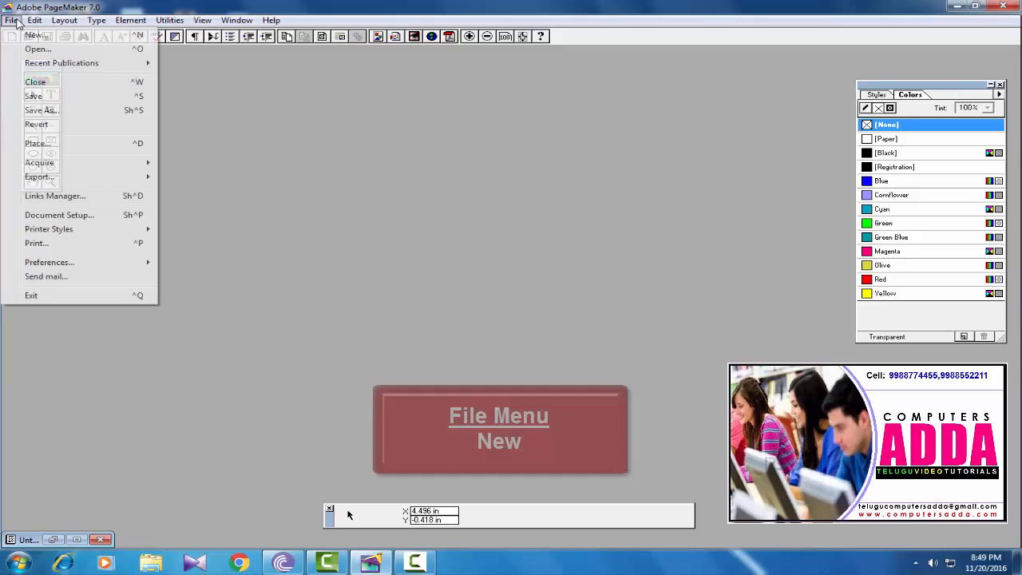
pyautogui.click(24, 34)
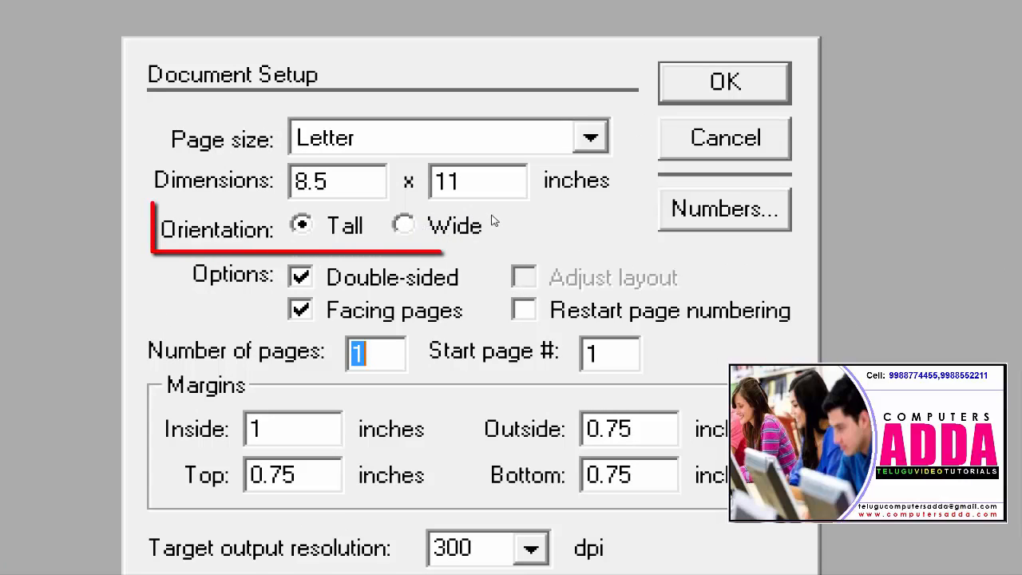
pyautogui.click(405, 226)
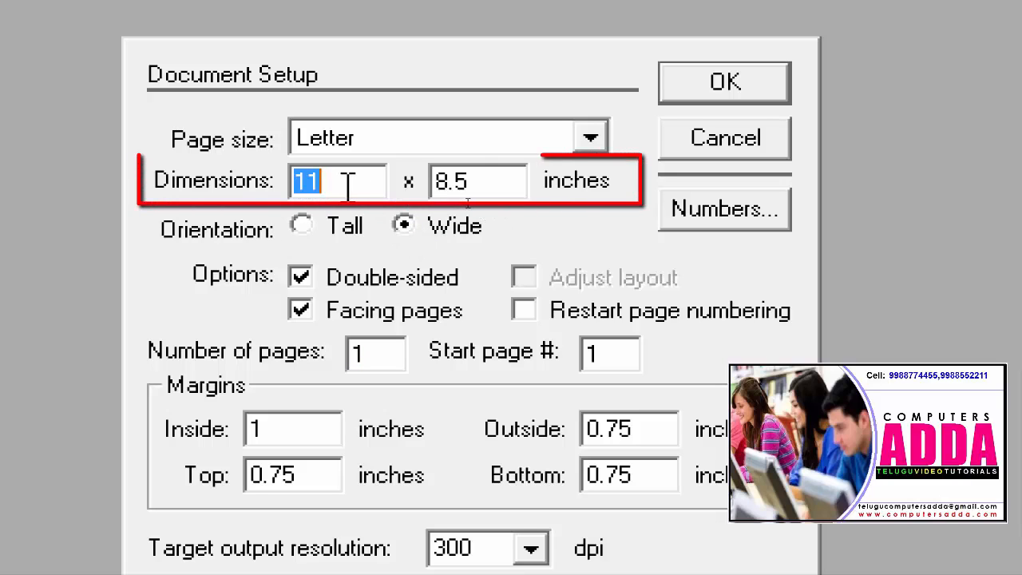
pyautogui.write('3.5')
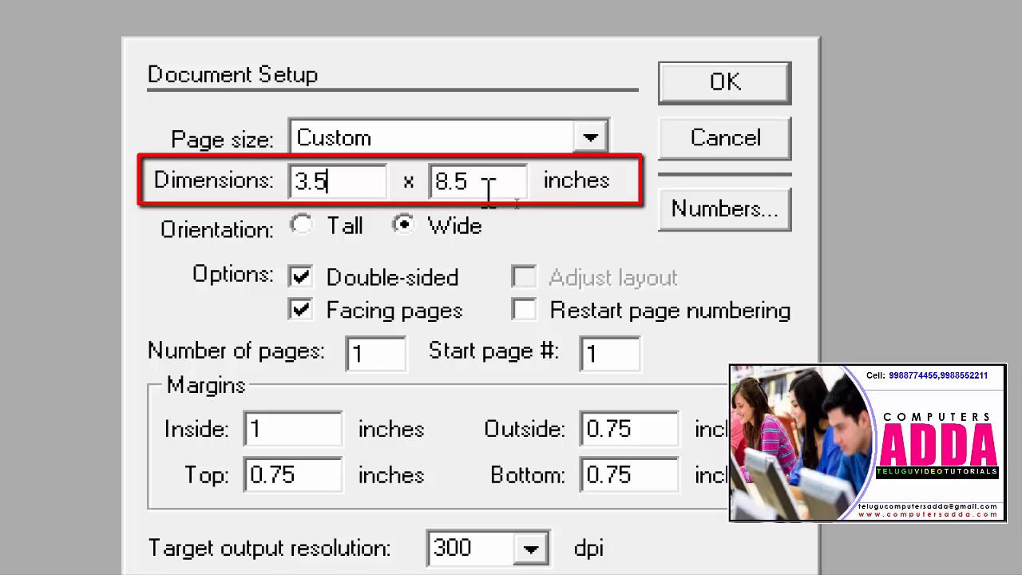
pyautogui.moveTo(487, 184); pyautogui.dragTo(403, 187)
pyautogui.write('2')
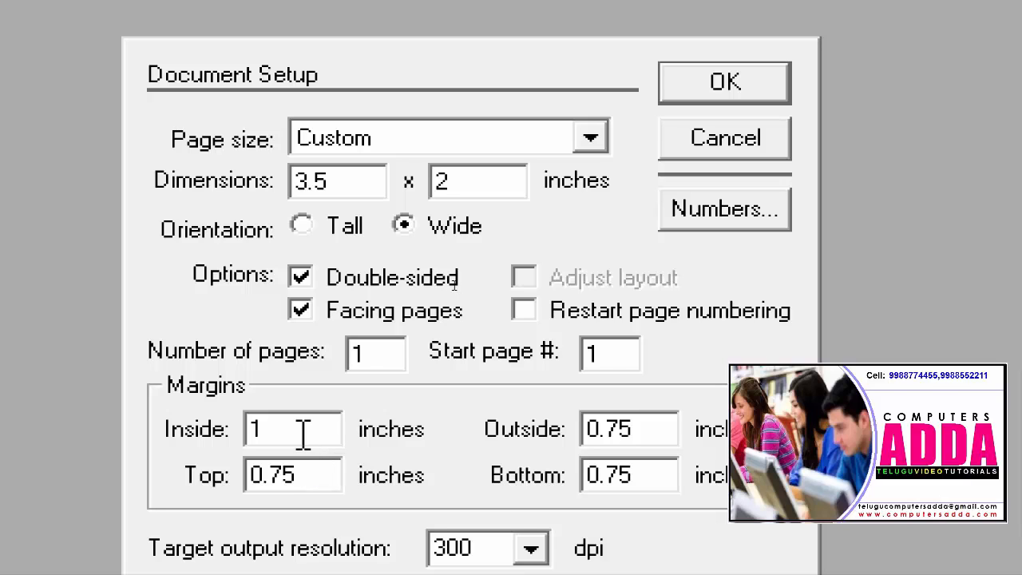
# - Set the inside, outside, top and bottom margins to 0 and create the page
pyautogui.moveTo(302, 433); pyautogui.dragTo(192, 444)
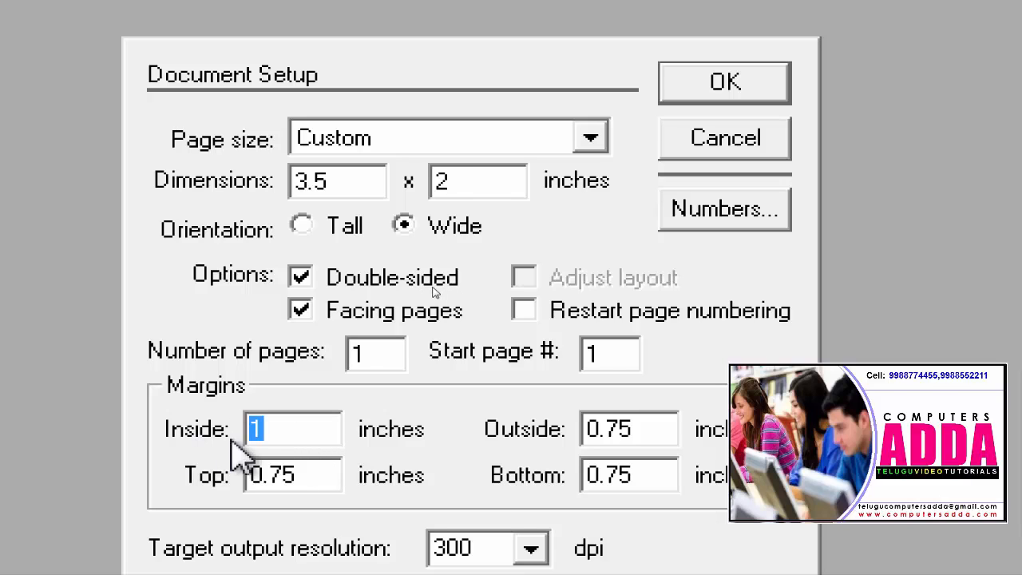
pyautogui.write('0')
pyautogui.moveTo(650, 424); pyautogui.dragTo(583, 429)
pyautogui.write('0')
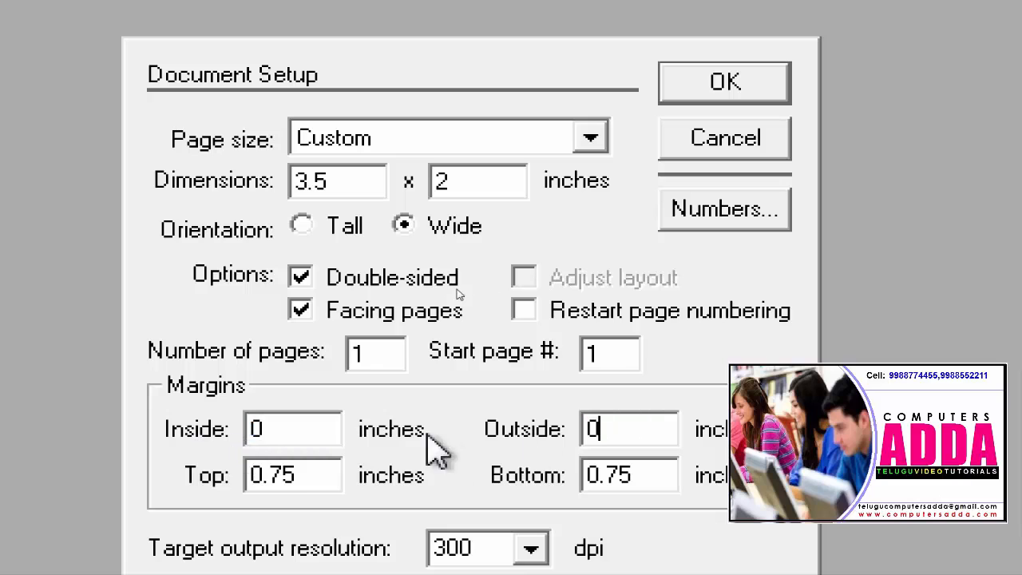
pyautogui.moveTo(319, 475); pyautogui.dragTo(198, 471)
pyautogui.write('0')
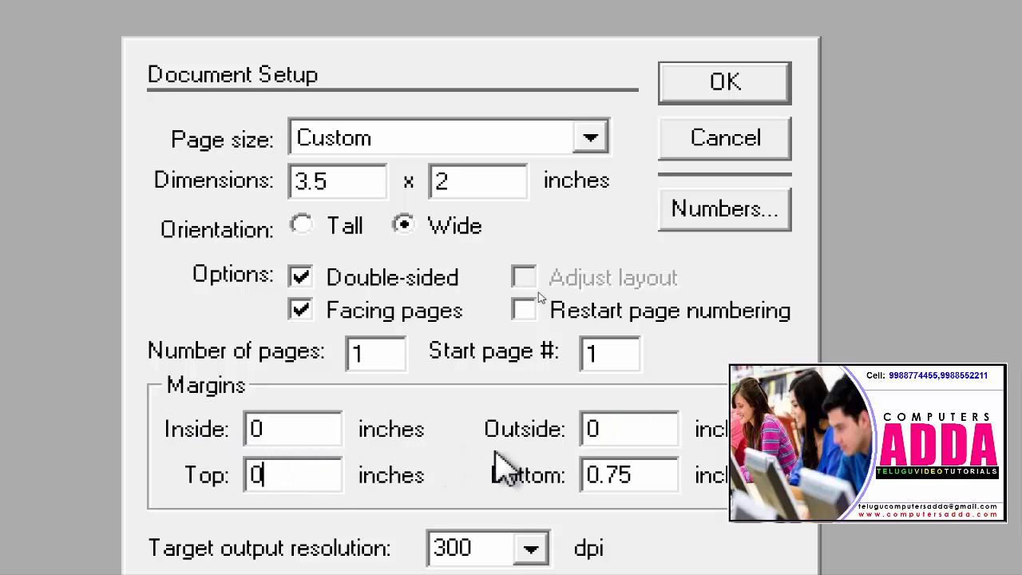
pyautogui.moveTo(647, 474); pyautogui.dragTo(527, 479)
pyautogui.write('0')
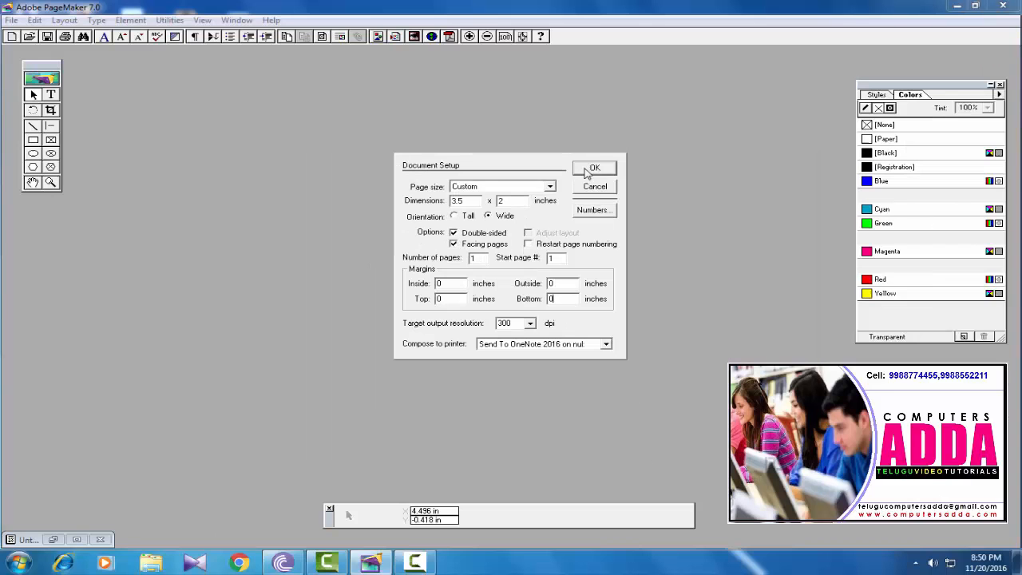
pyautogui.click(707, 90)
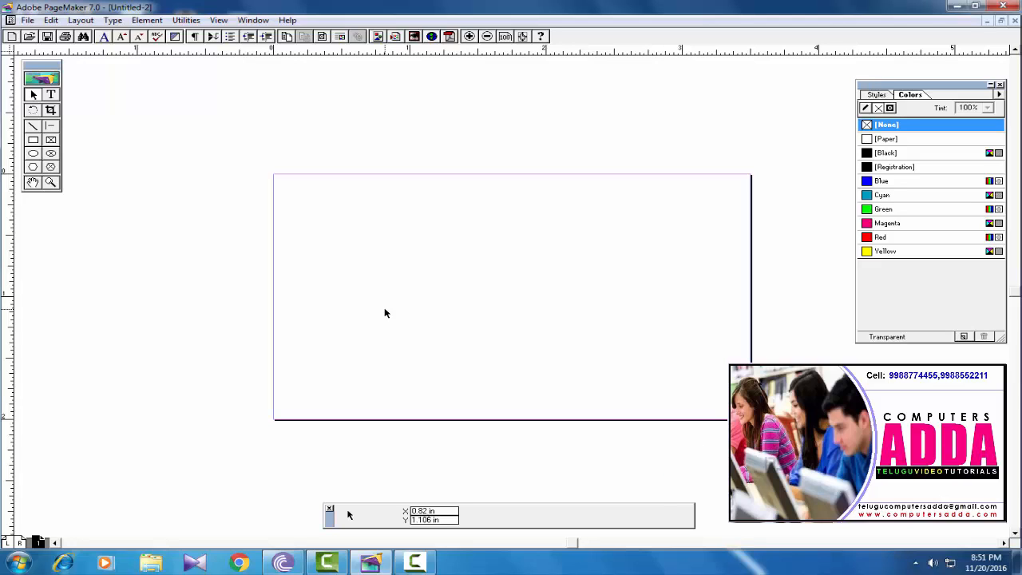
# - Draw a rectangle over the whole card and give it a single 2pt stroke instead of 5pt double
pyautogui.click(33, 139)
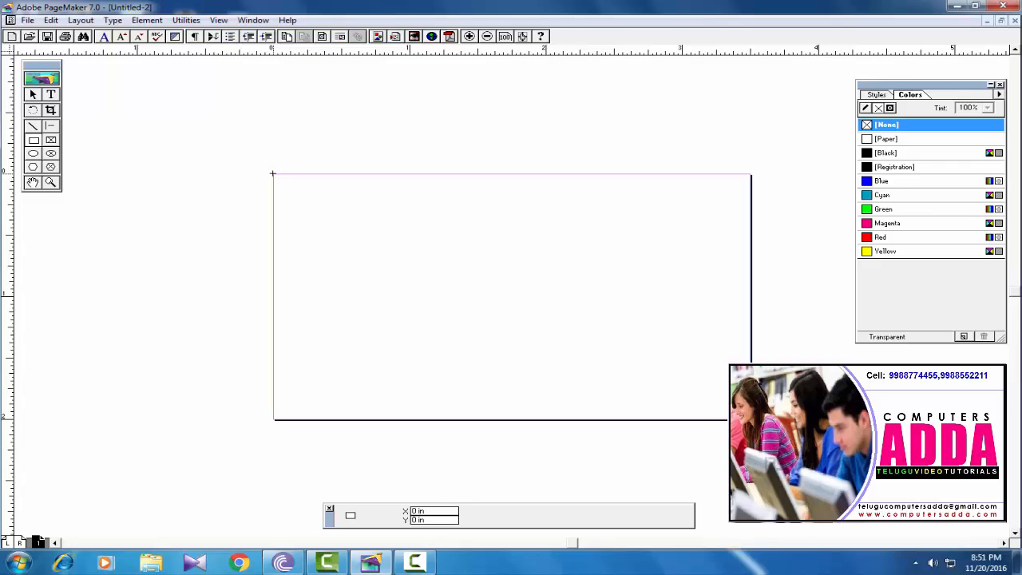
pyautogui.moveTo(272, 173); pyautogui.dragTo(749, 418)
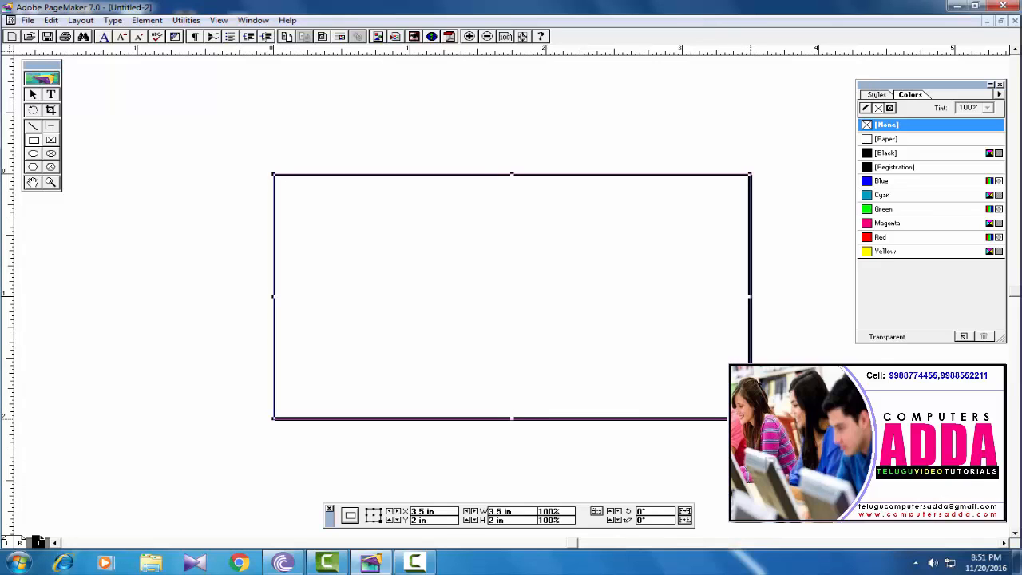
pyautogui.click(146, 20)
pyautogui.moveTo(153, 50)
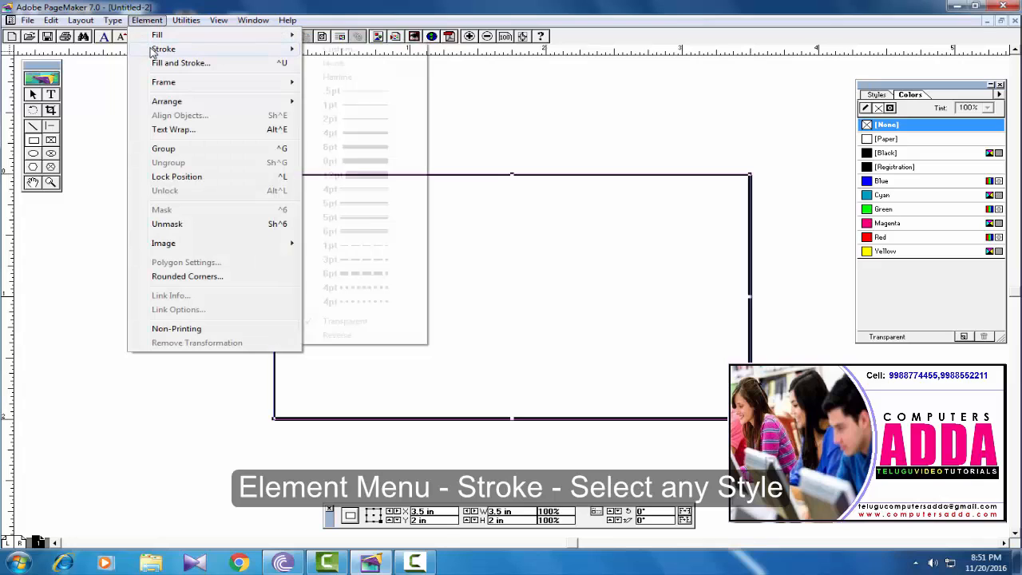
pyautogui.click(338, 206)
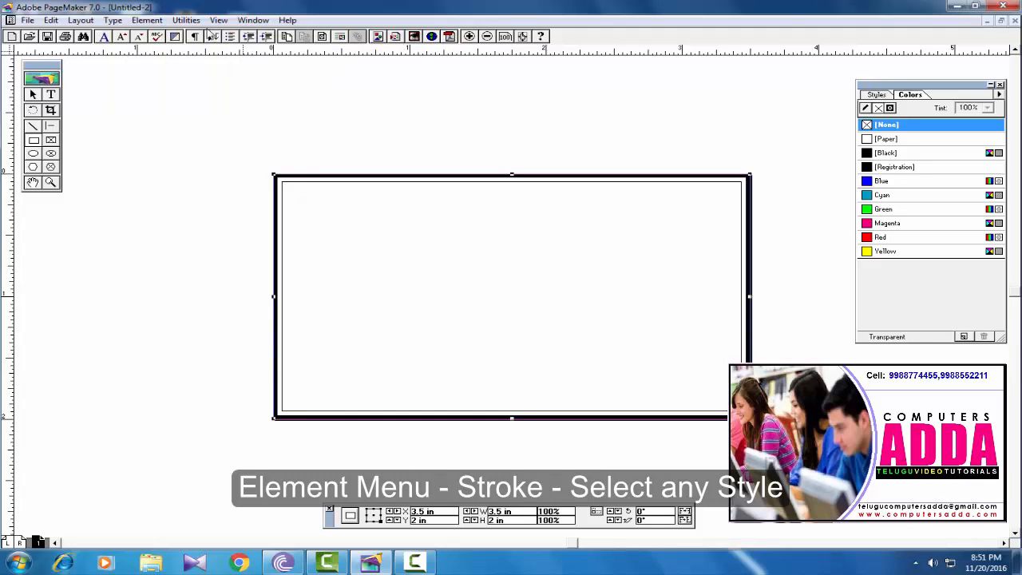
pyautogui.click(149, 20)
pyautogui.moveTo(164, 49)
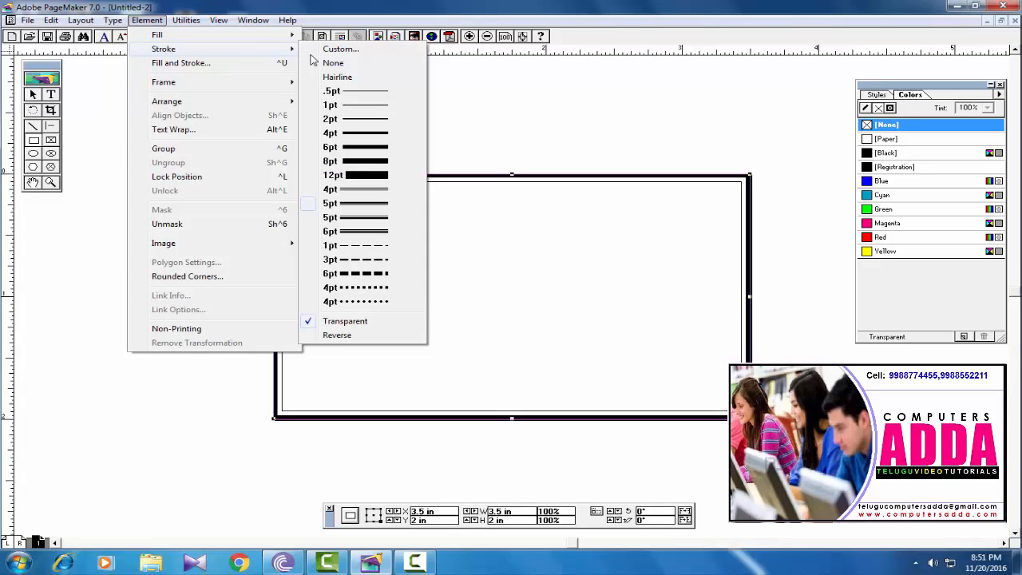
pyautogui.click(329, 120)
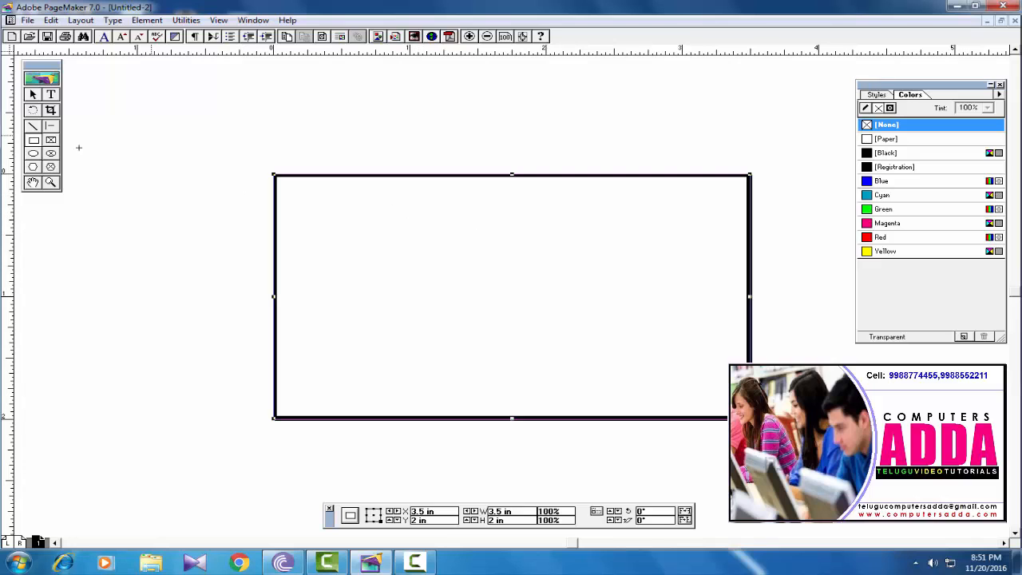
pyautogui.click(33, 153)
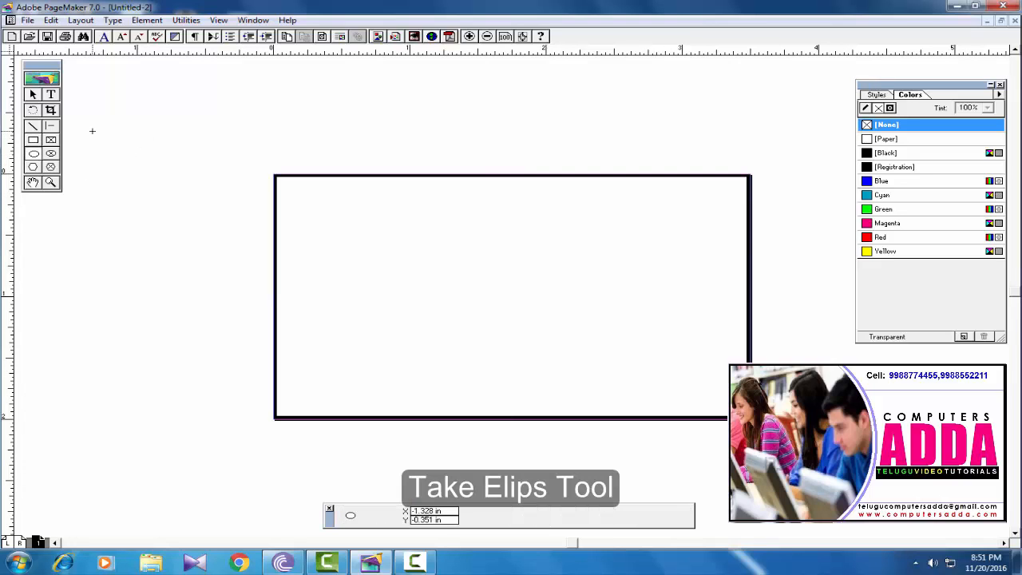
# - Draw a large ellipse over the card's left side and nudge it slightly right and up
pyautogui.moveTo(92, 131); pyautogui.dragTo(153, 209)
pyautogui.moveTo(227, 265)
pyautogui.mouseDown()
pyautogui.moveTo(401, 426)
pyautogui.moveTo(504, 477)
pyautogui.moveTo(497, 474)
pyautogui.mouseUp()
pyautogui.click(33, 94)
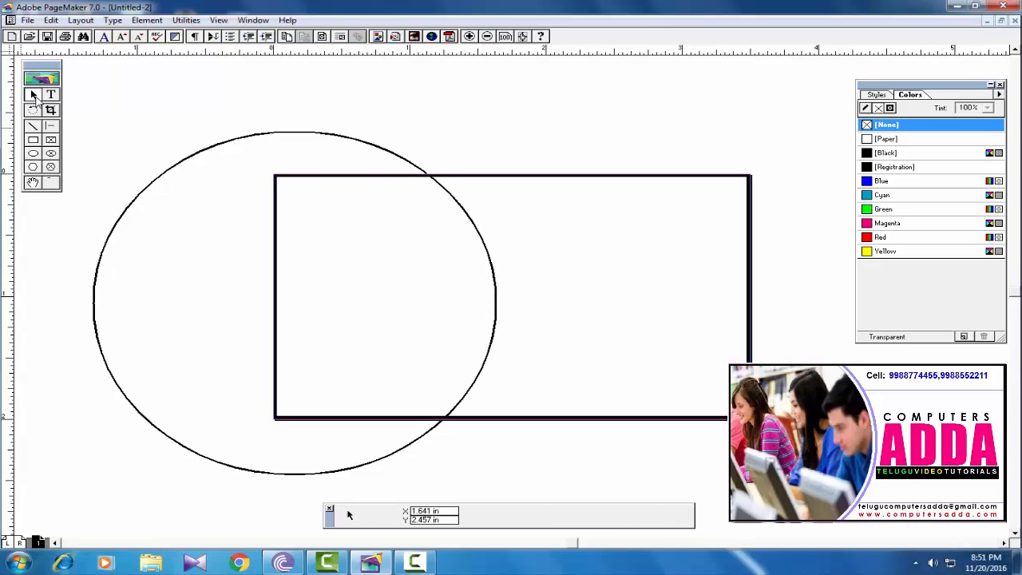
pyautogui.click(329, 138)
pyautogui.moveTo(329, 138); pyautogui.dragTo(362, 140)
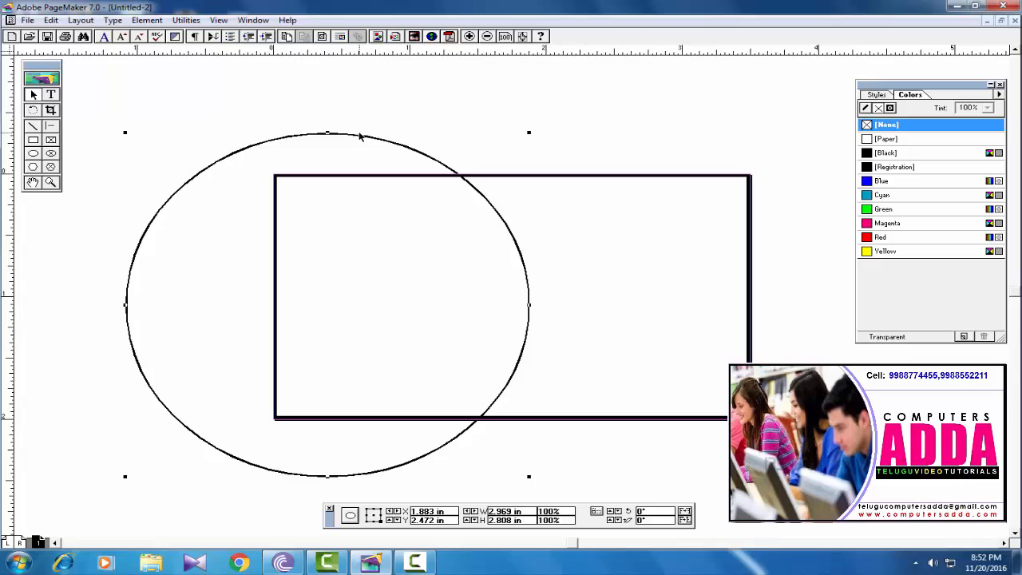
pyautogui.moveTo(358, 137); pyautogui.dragTo(359, 129)
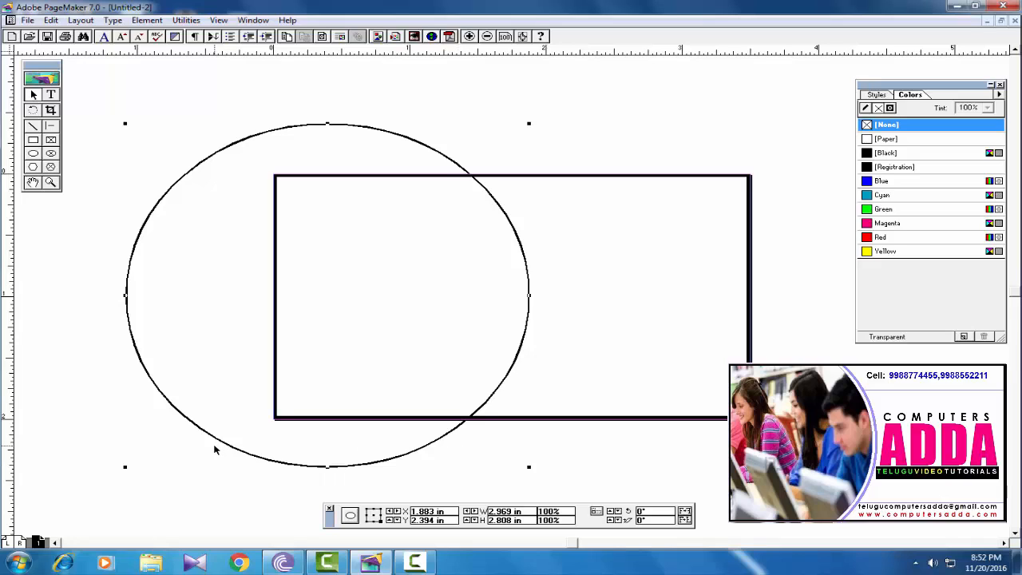
pyautogui.click(34, 141)
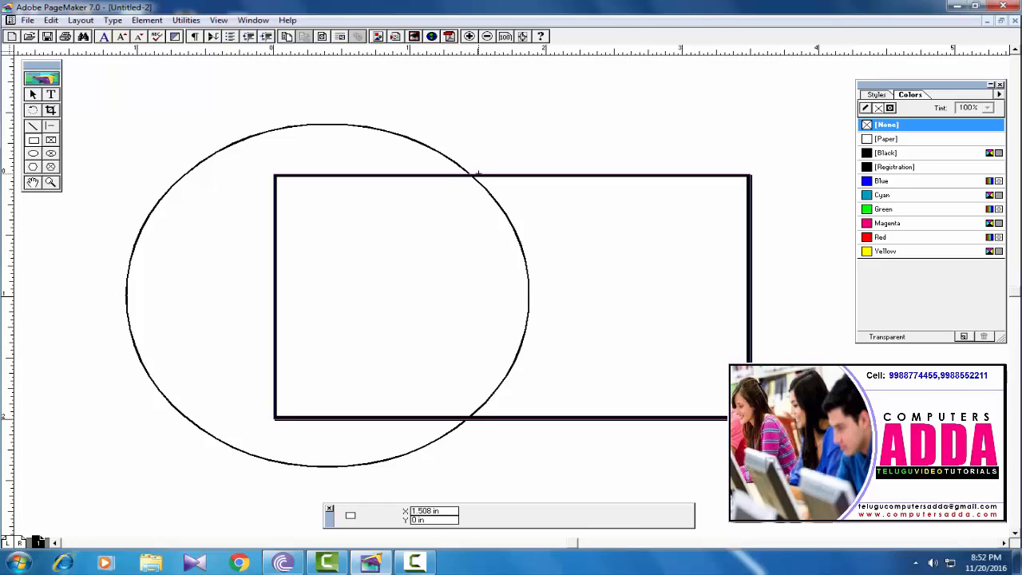
# - Draw Paper-filled rectangles above, left of and below the card to hide the ellipse overflow
pyautogui.moveTo(479, 172)
pyautogui.mouseDown()
pyautogui.moveTo(177, 99)
pyautogui.moveTo(84, 90)
pyautogui.moveTo(72, 76)
pyautogui.mouseUp()
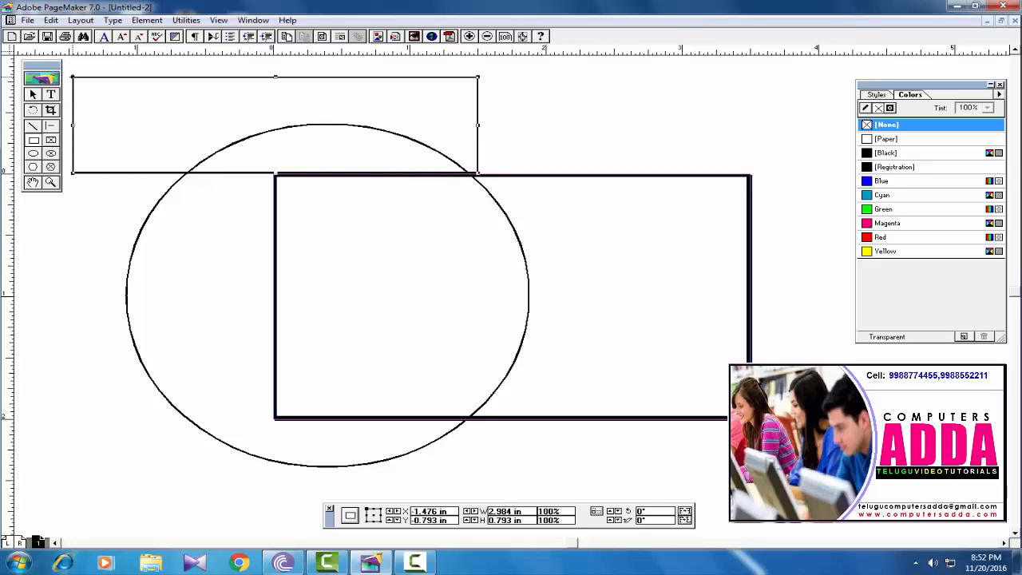
pyautogui.click(892, 109)
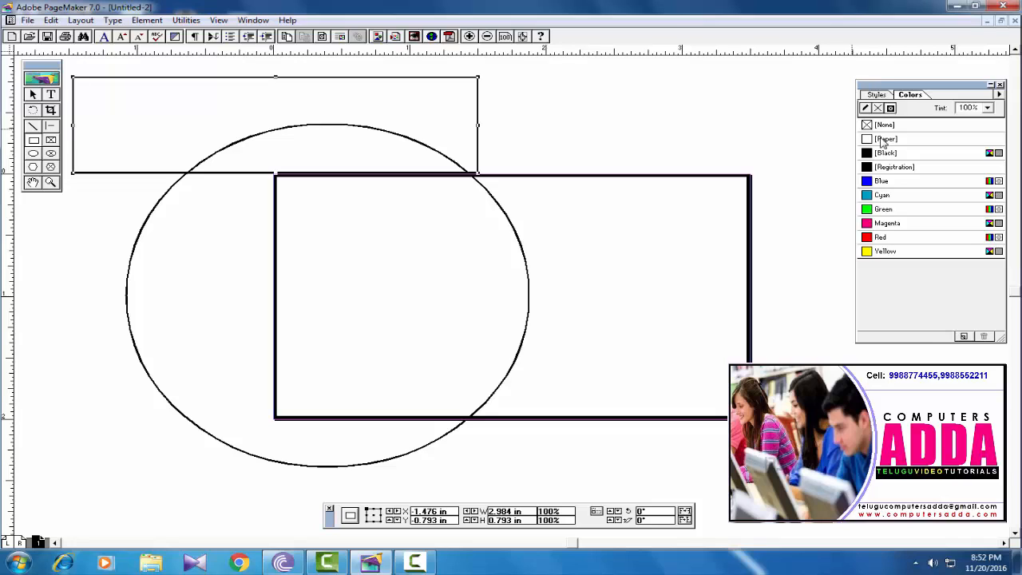
pyautogui.click(885, 139)
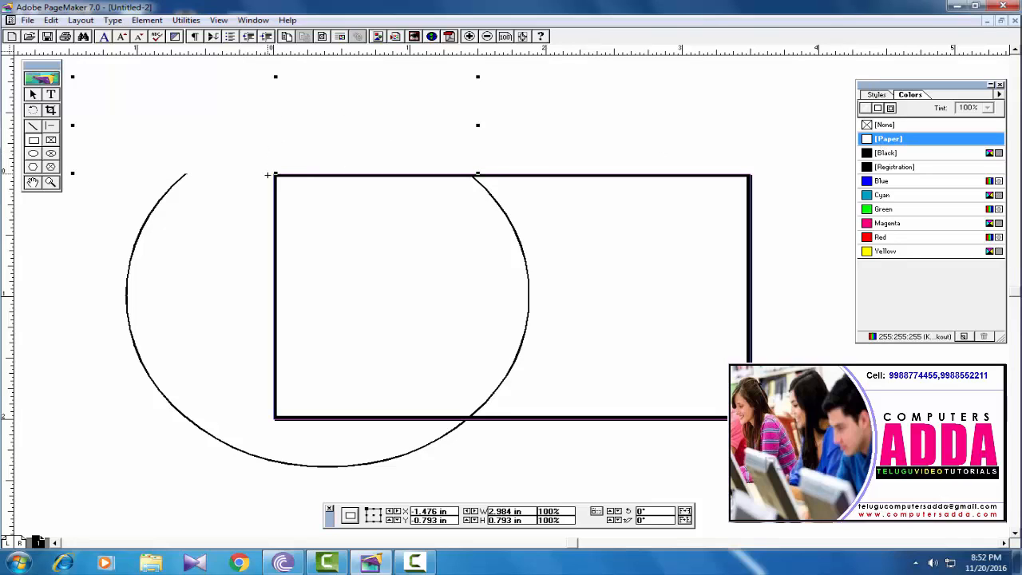
pyautogui.moveTo(272, 174); pyautogui.dragTo(97, 500)
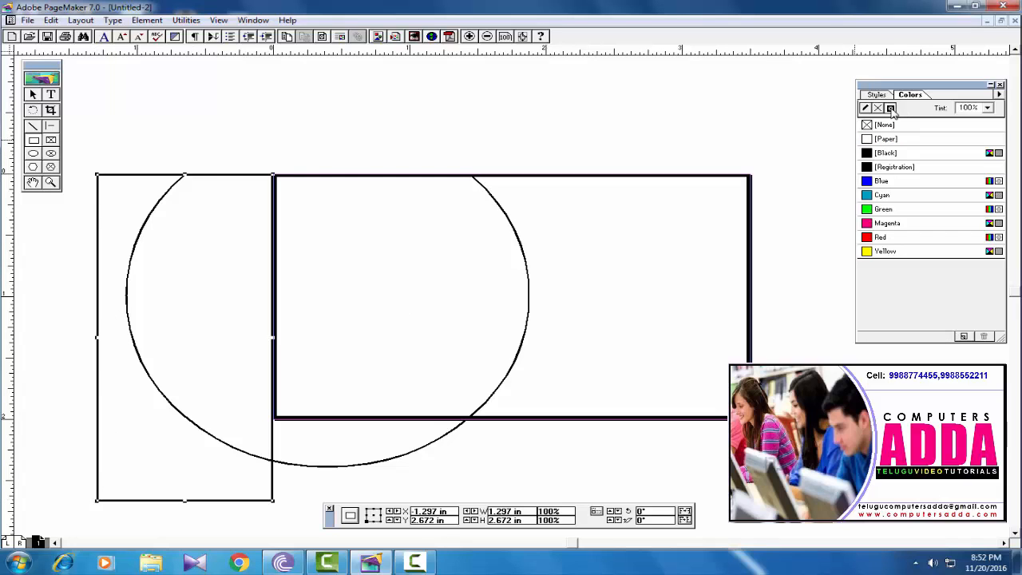
pyautogui.click(880, 140)
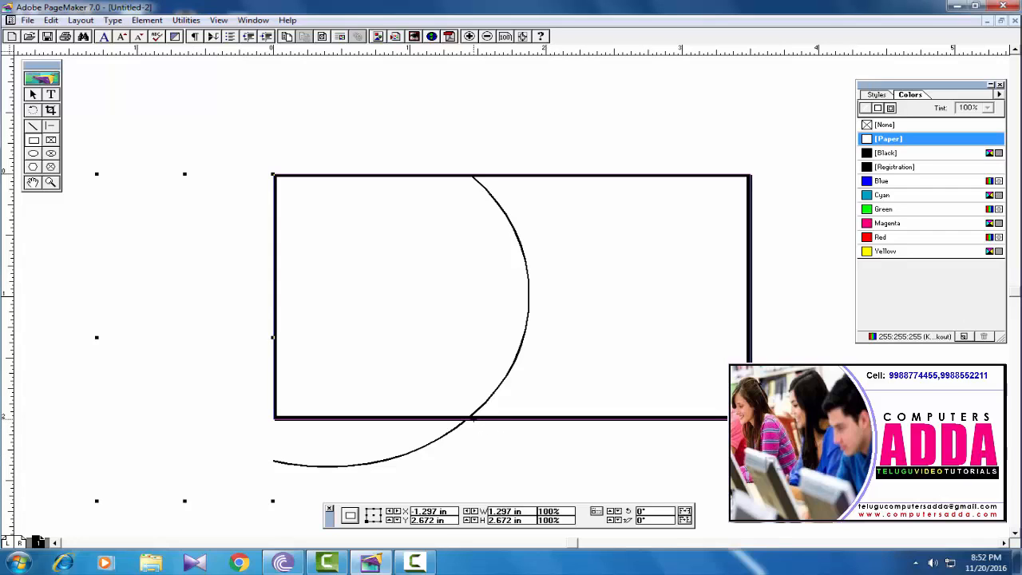
pyautogui.moveTo(472, 419)
pyautogui.mouseDown()
pyautogui.moveTo(182, 438)
pyautogui.moveTo(181, 511)
pyautogui.mouseUp()
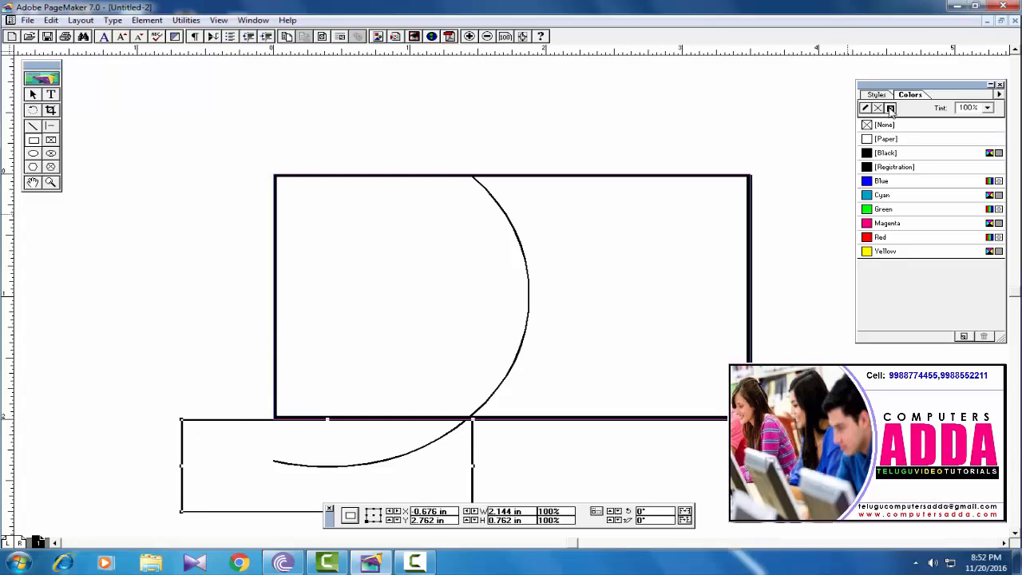
pyautogui.click(884, 140)
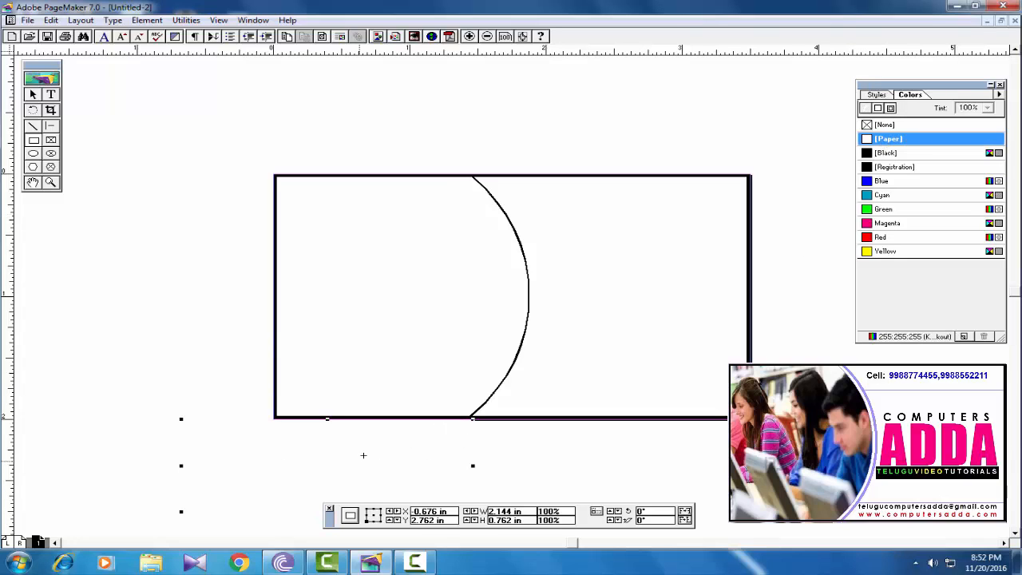
# - Move the lower white box just below the card edge and nudge it up one step
pyautogui.click(36, 95)
pyautogui.click(171, 331)
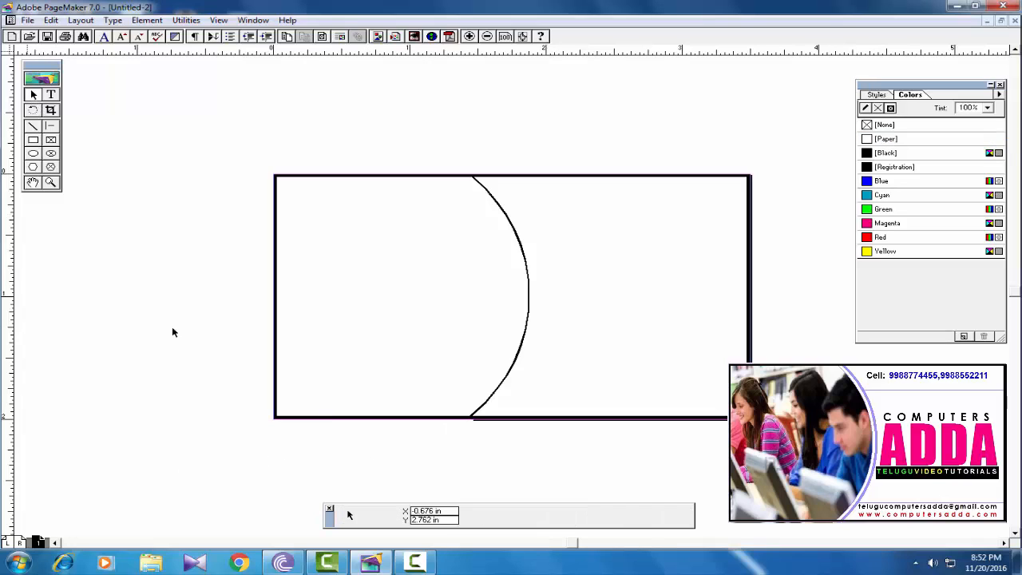
pyautogui.click(314, 450)
pyautogui.moveTo(314, 456)
pyautogui.mouseDown()
pyautogui.moveTo(304, 476)
pyautogui.moveTo(314, 461)
pyautogui.mouseUp()
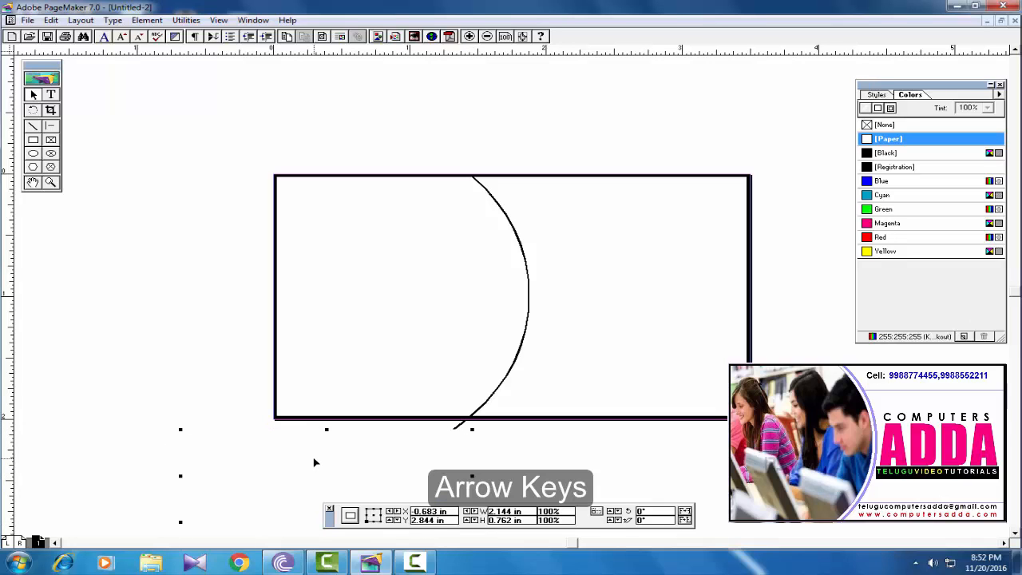
pyautogui.press('Up')
pyautogui.press('Up')
pyautogui.press('Up')
pyautogui.press('Up')
pyautogui.press('Up')
pyautogui.press('Up')
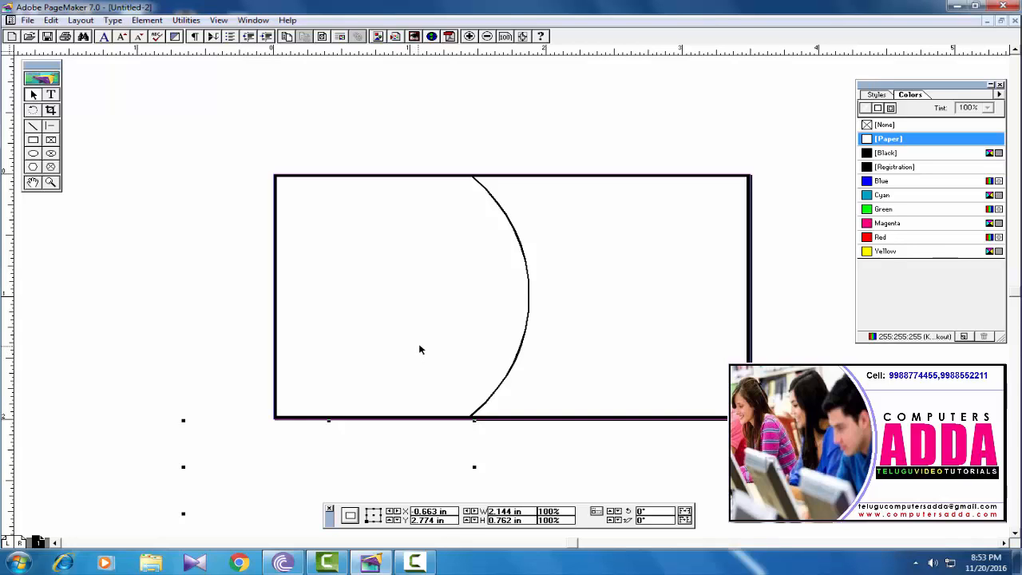
# - Place the group-of-students photo JPEG onto the page
pyautogui.click(29, 21)
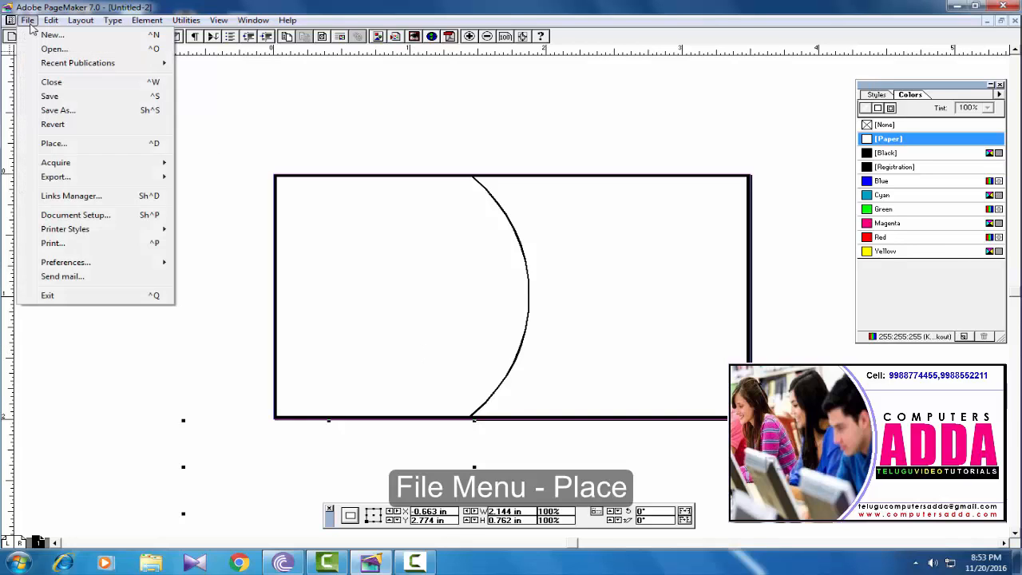
pyautogui.click(54, 143)
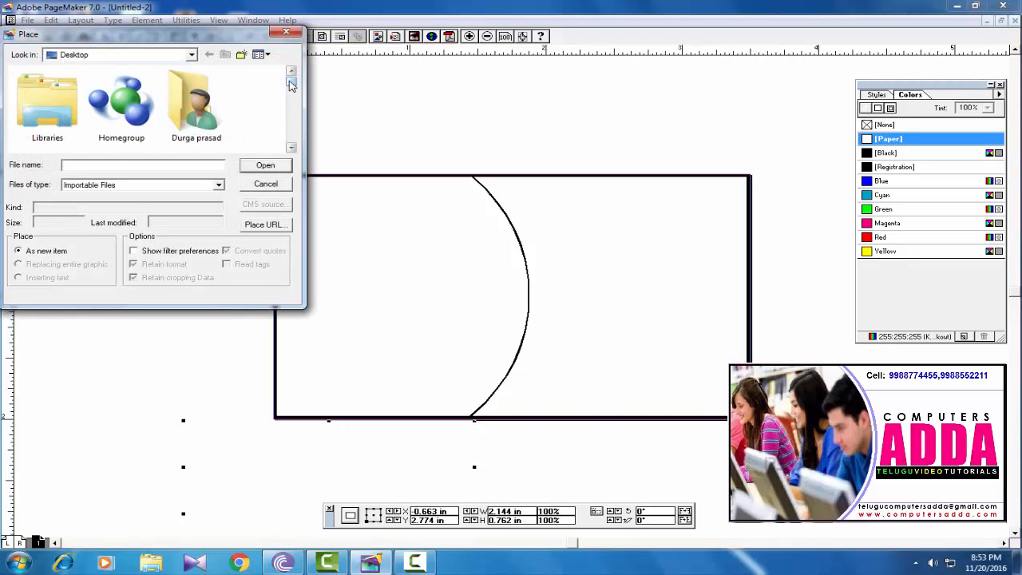
pyautogui.moveTo(292, 84); pyautogui.dragTo(293, 111)
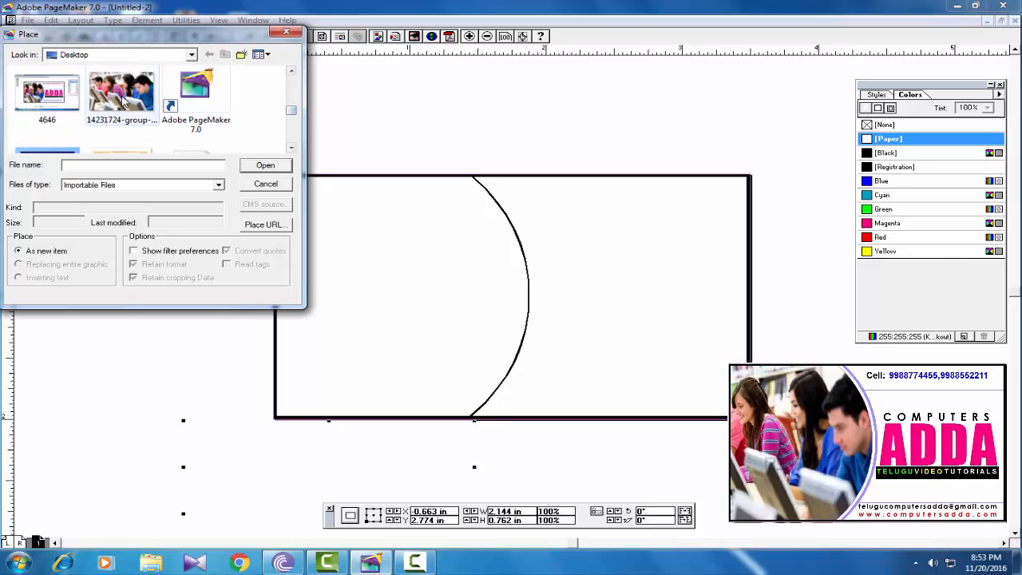
pyautogui.click(122, 96)
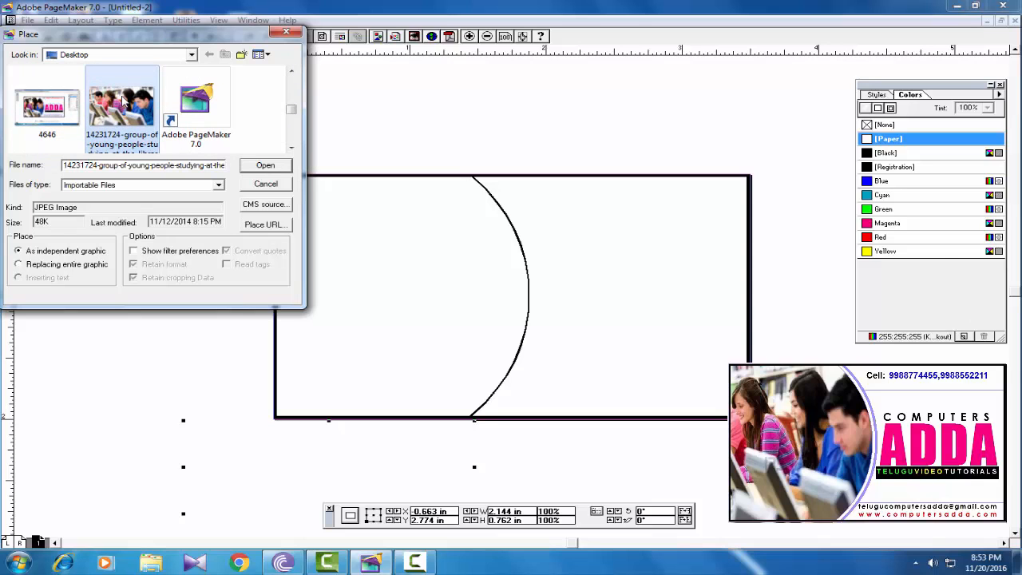
pyautogui.click(264, 168)
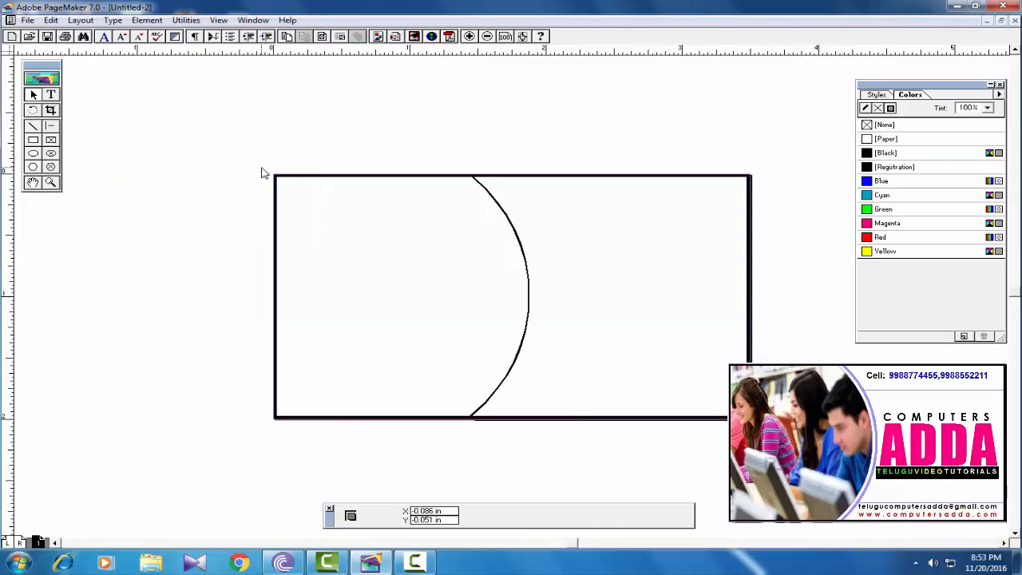
pyautogui.click(109, 130)
# - Resize the photo to about 2.754 x 2.176 inches over the card's left side
pyautogui.moveTo(112, 134); pyautogui.dragTo(551, 370)
pyautogui.moveTo(711, 467); pyautogui.dragTo(214, 258)
pyautogui.moveTo(147, 193); pyautogui.dragTo(207, 232)
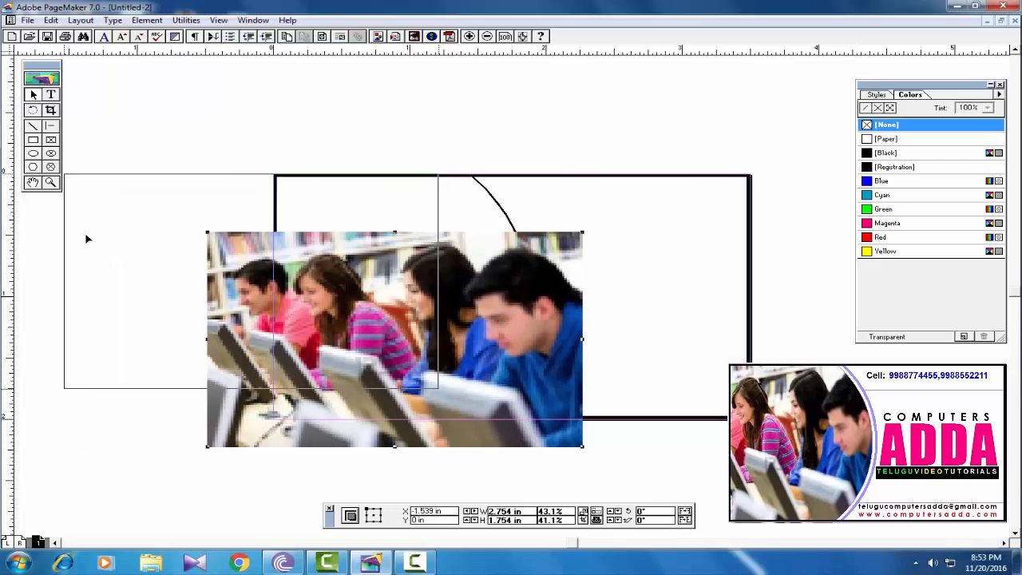
pyautogui.moveTo(325, 442); pyautogui.dragTo(178, 381)
pyautogui.moveTo(249, 385); pyautogui.dragTo(248, 433)
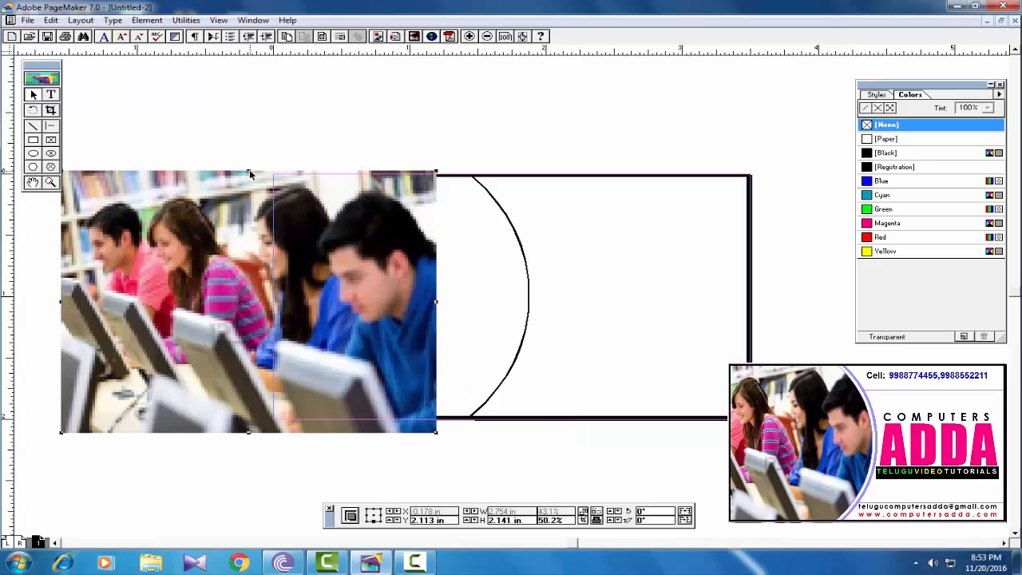
pyautogui.moveTo(247, 174); pyautogui.dragTo(249, 166)
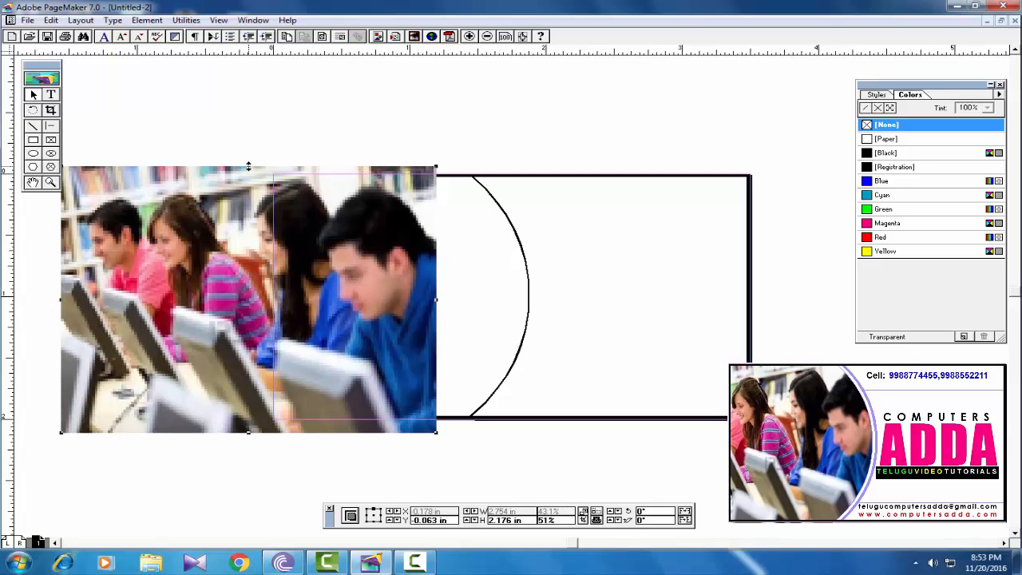
pyautogui.click(27, 20)
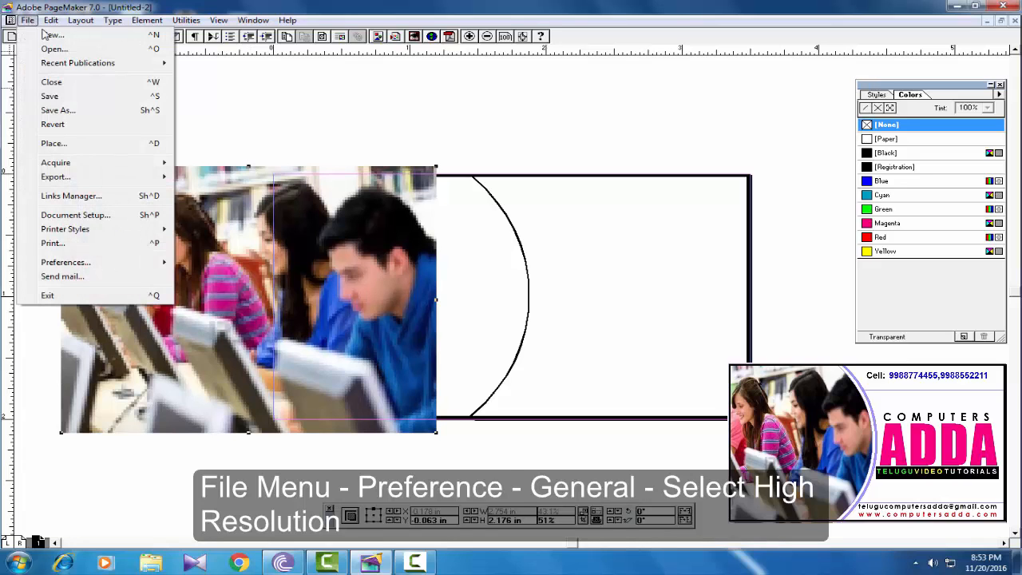
# - In General preferences, choose High resolution for graphics display
pyautogui.moveTo(78, 266)
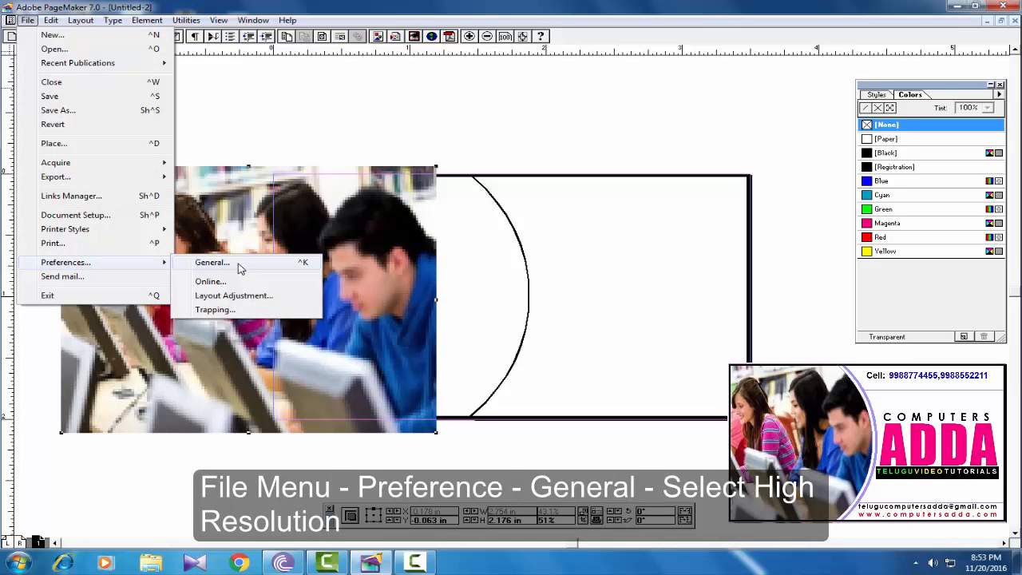
pyautogui.click(212, 262)
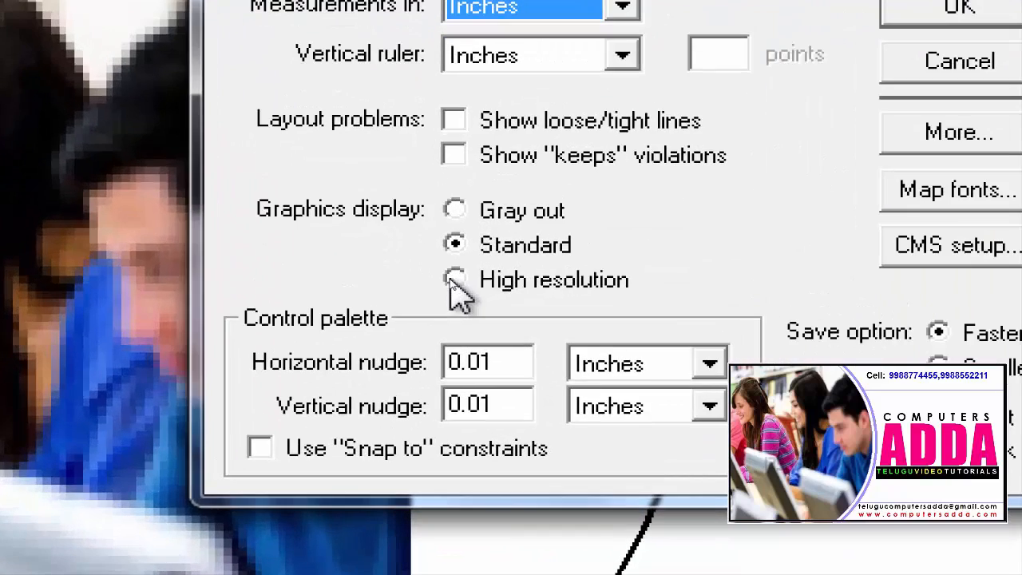
pyautogui.click(452, 280)
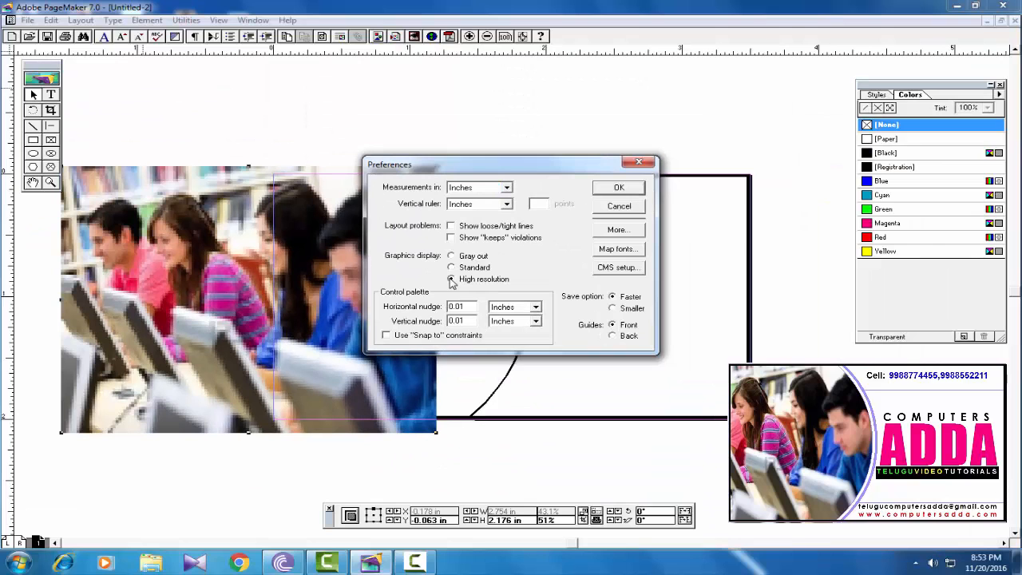
# - Apply the high-resolution setting, trim the photo's height slightly, and select it with the arc
pyautogui.click(619, 188)
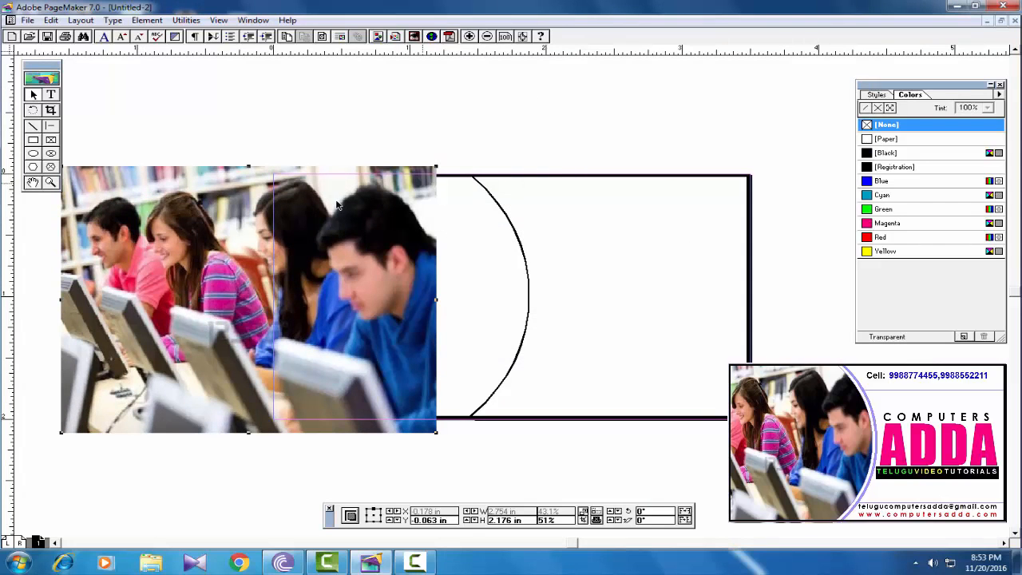
pyautogui.moveTo(248, 433); pyautogui.dragTo(248, 430)
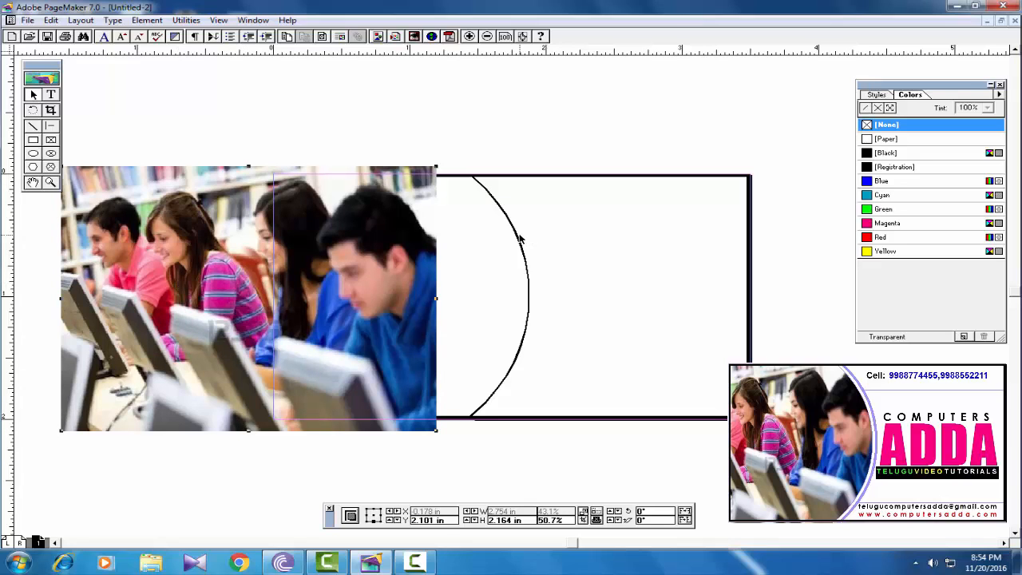
pyautogui.press('shift')
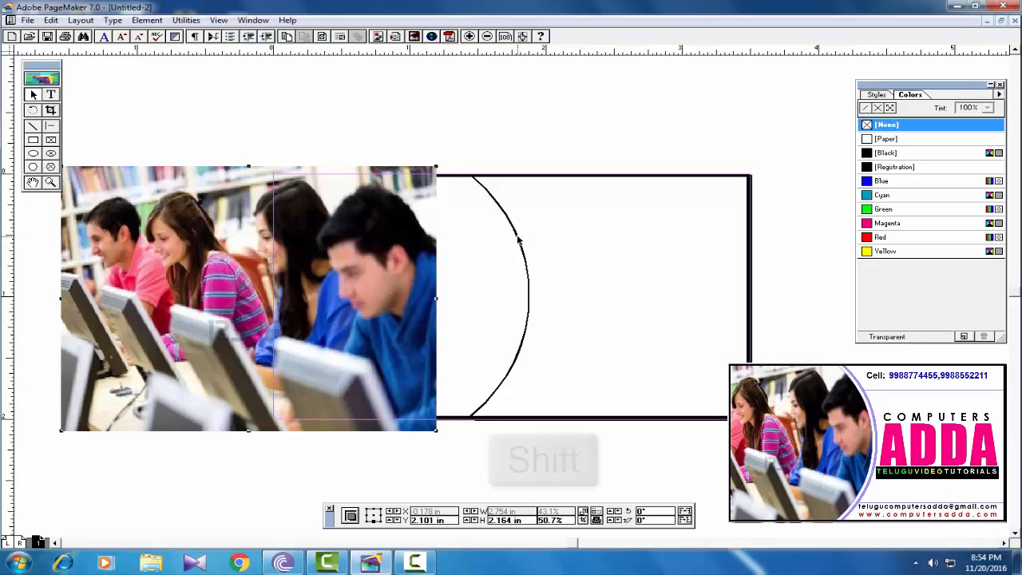
pyautogui.keyDown('shift'); pyautogui.click(519, 240); pyautogui.keyUp('shift')
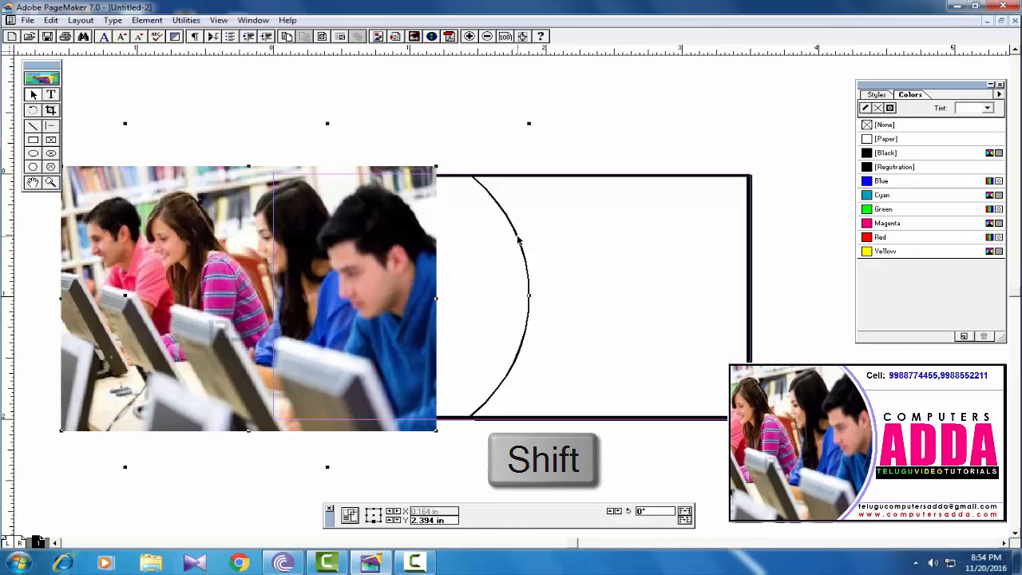
# - Mask the photo with the ellipse and reselect the masked photo
pyautogui.click(147, 20)
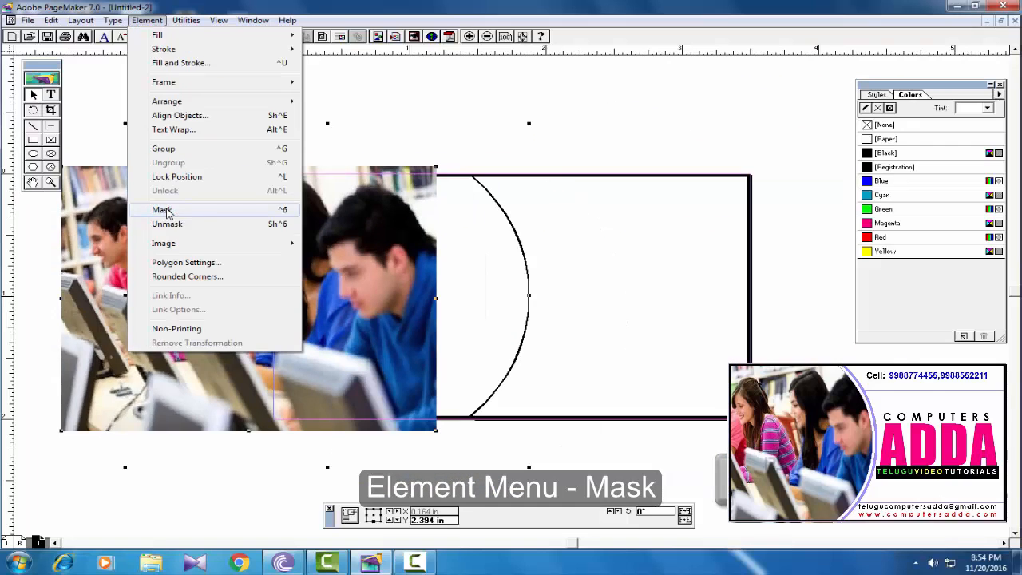
pyautogui.click(169, 216)
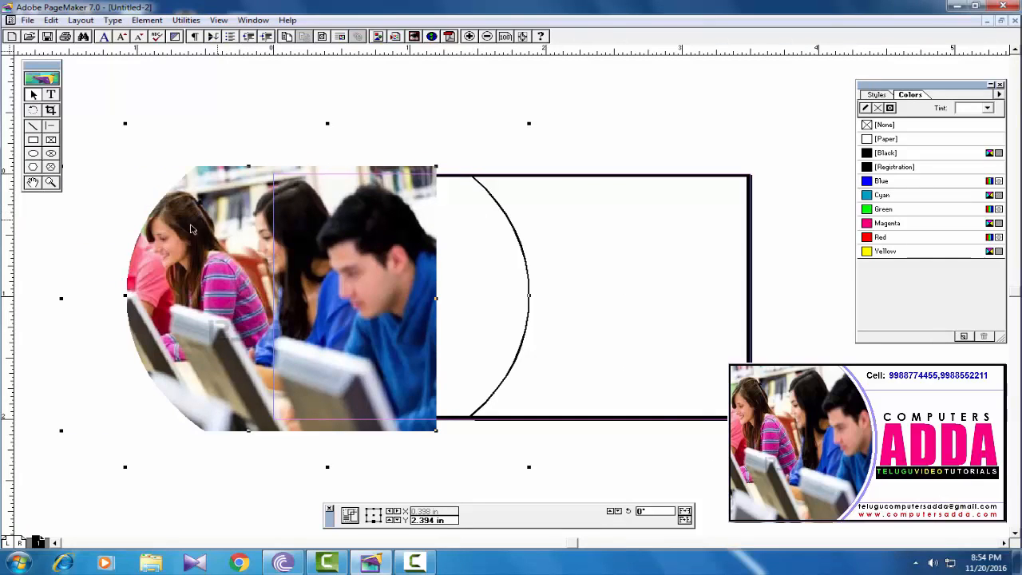
pyautogui.click(574, 108)
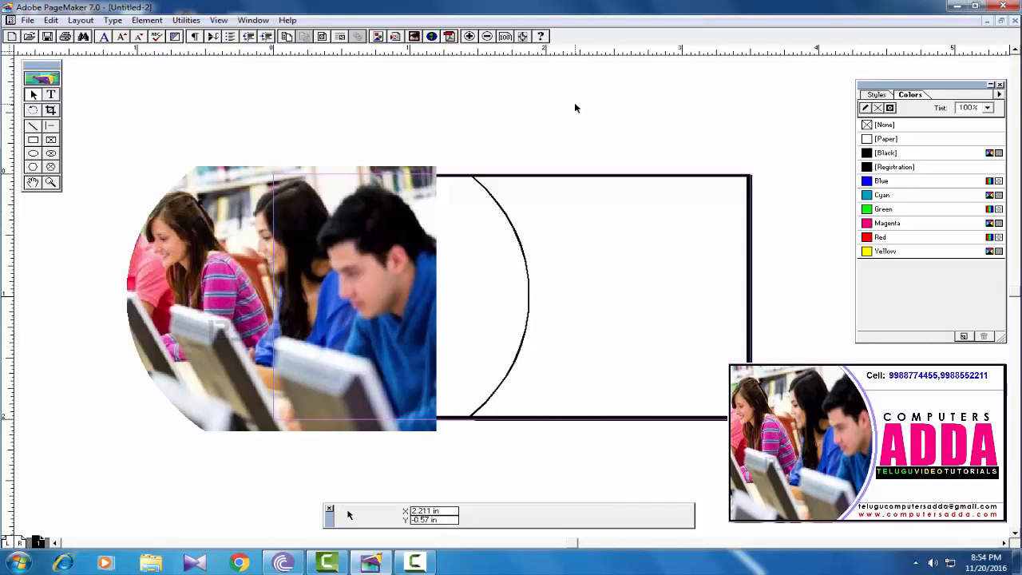
pyautogui.click(230, 256)
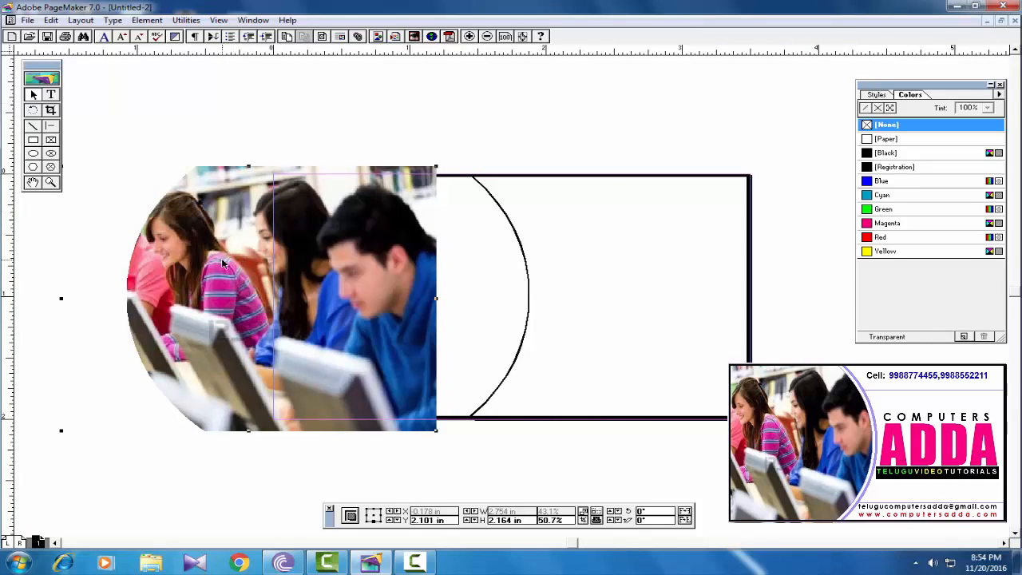
# - Slide the masked photo right toward the arc and send it to the back
pyautogui.moveTo(230, 256); pyautogui.dragTo(329, 258)
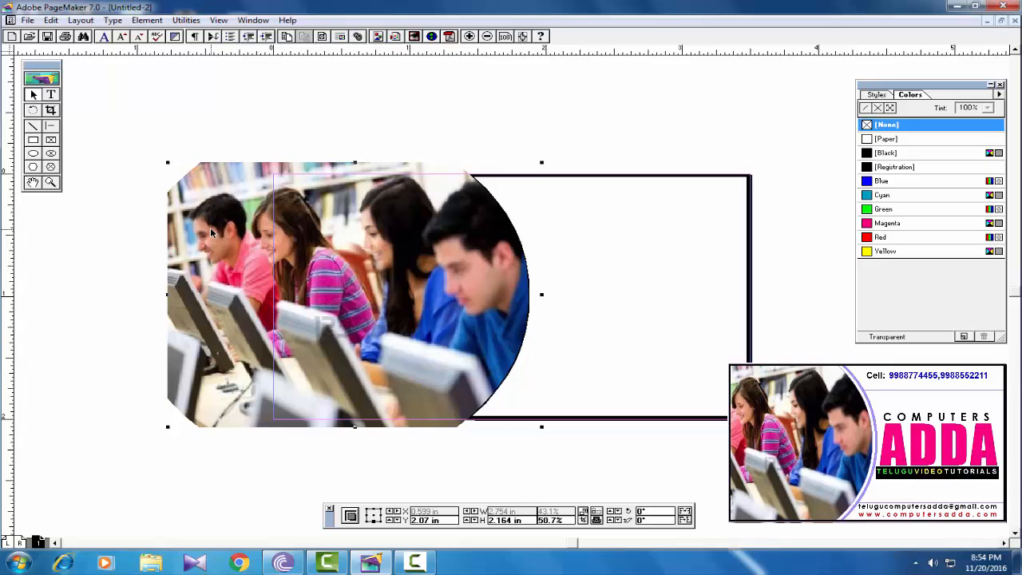
pyautogui.click(218, 106)
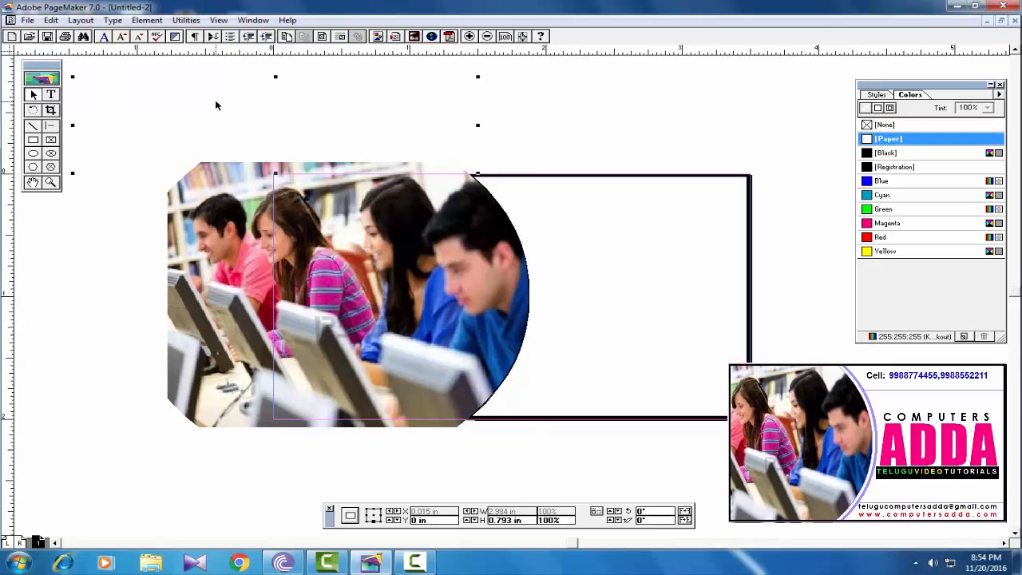
pyautogui.click(215, 252)
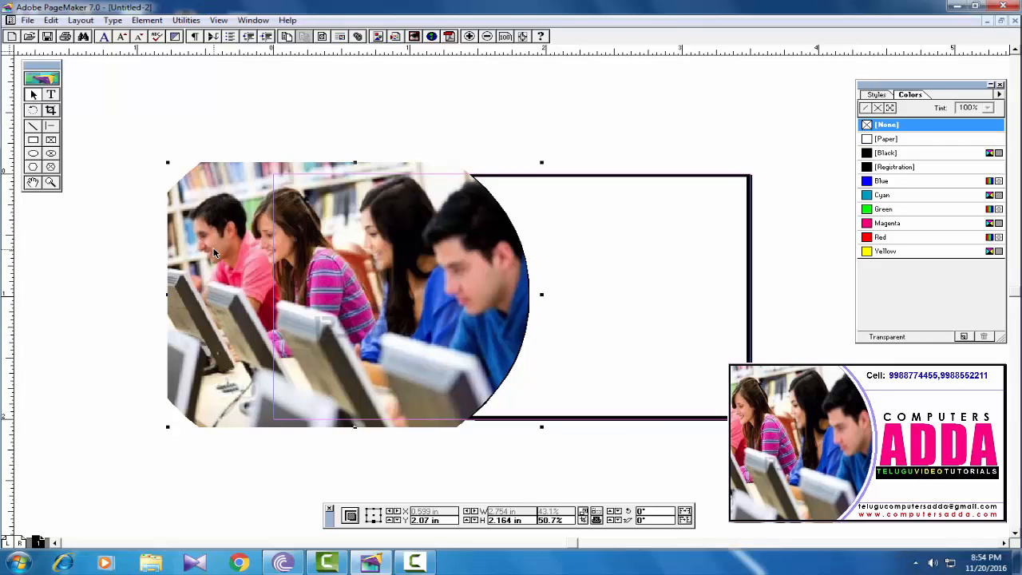
pyautogui.click(147, 20)
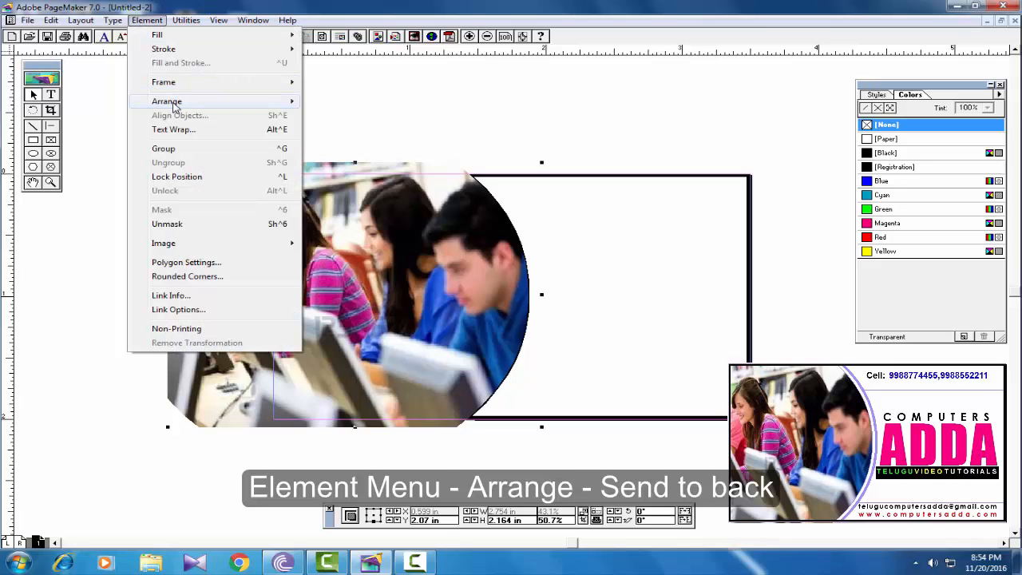
pyautogui.moveTo(175, 106)
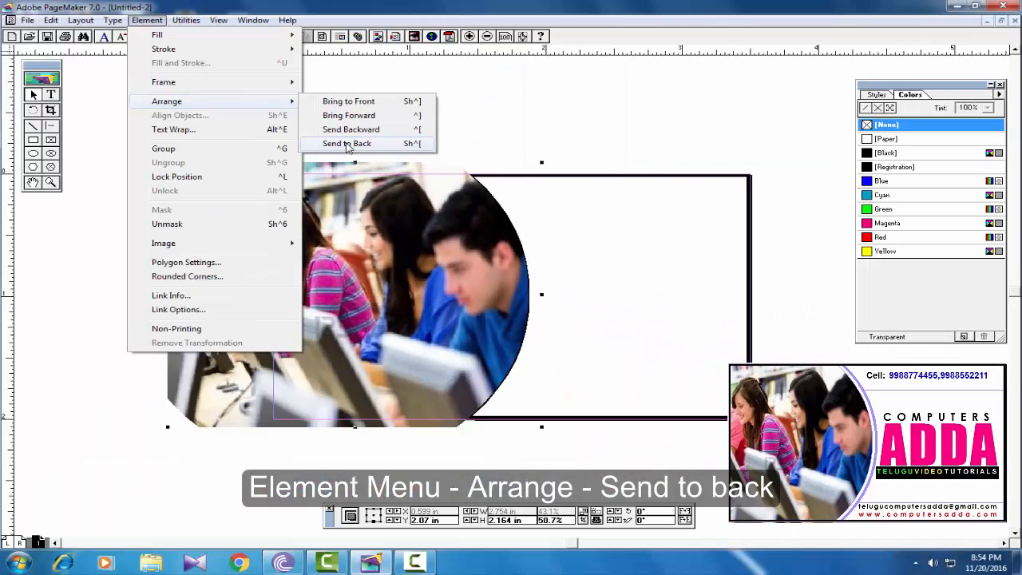
pyautogui.click(347, 144)
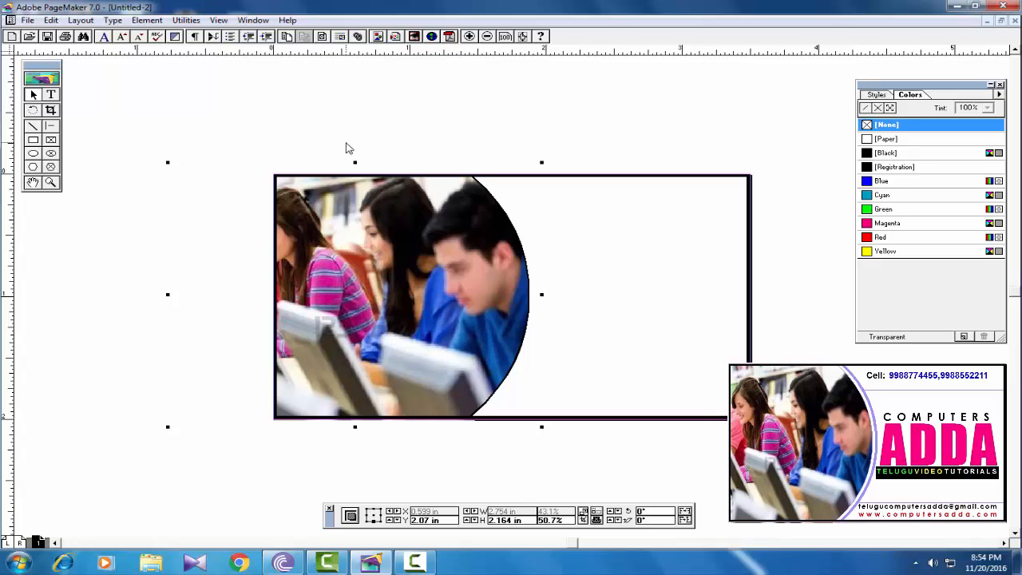
# - Give the ellipse arc a thicker stroke coloured Cyan, after briefly trying Red
pyautogui.click(500, 206)
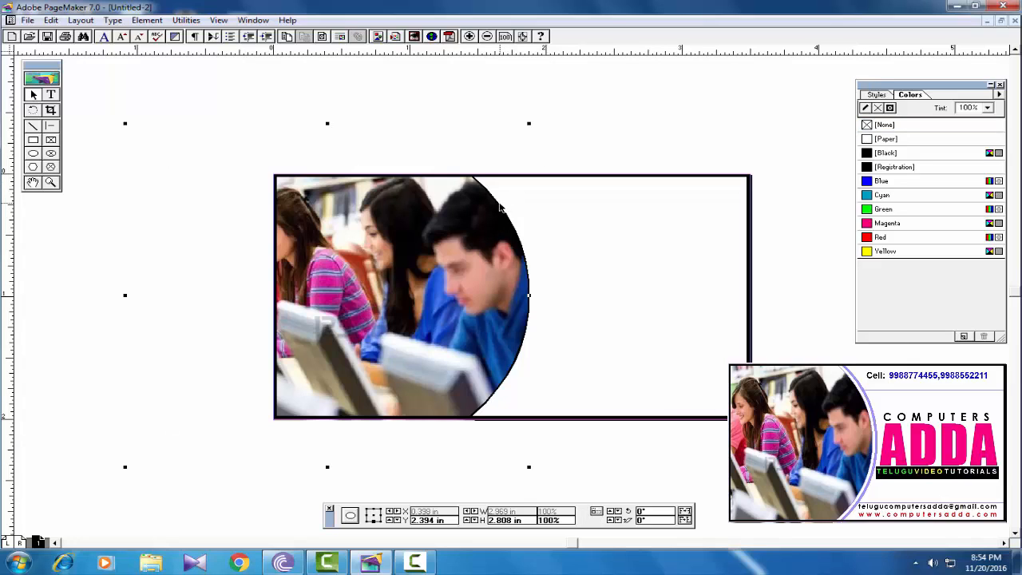
pyautogui.click(137, 21)
pyautogui.moveTo(174, 52)
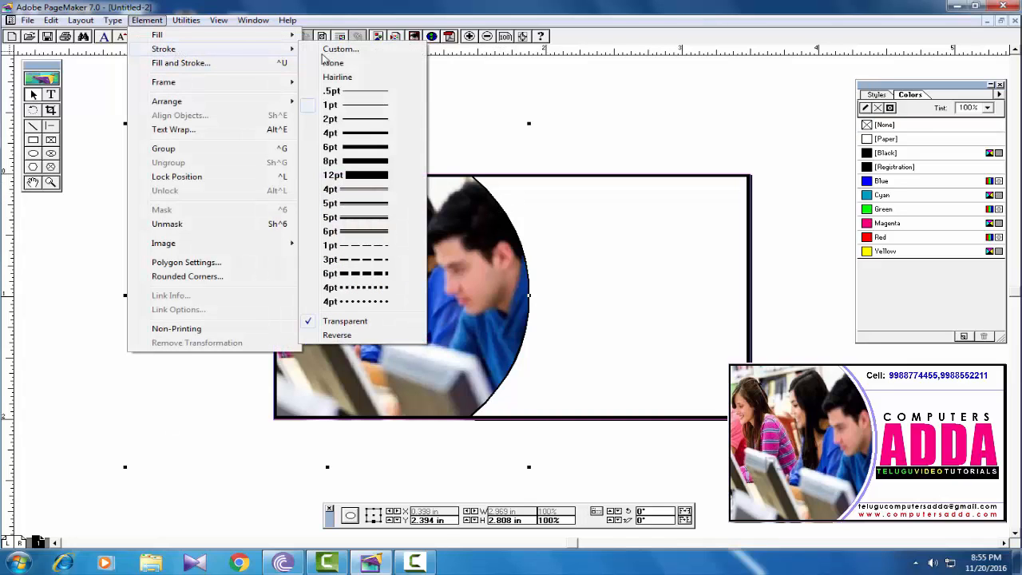
pyautogui.click(343, 210)
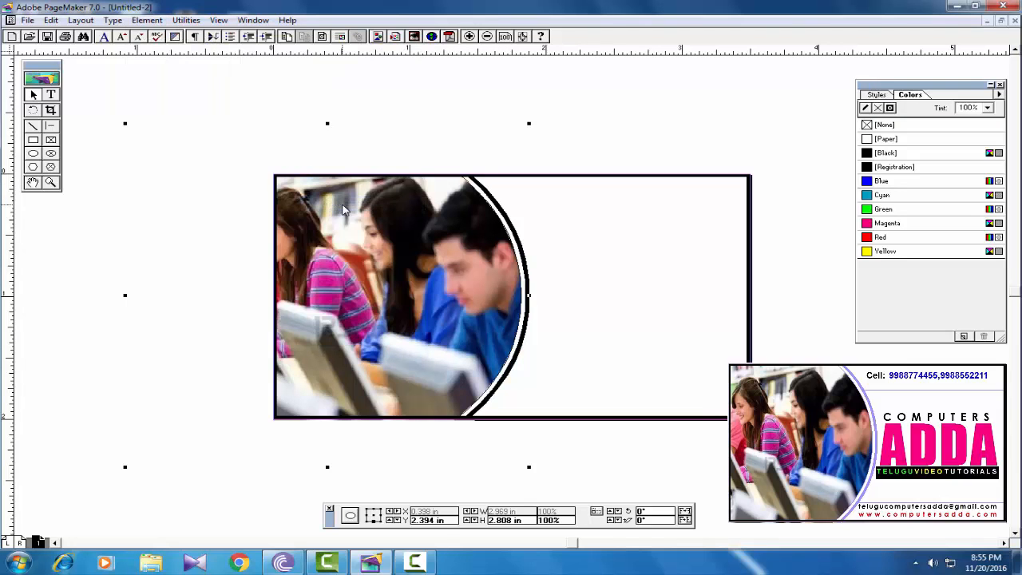
pyautogui.click(867, 109)
pyautogui.click(882, 196)
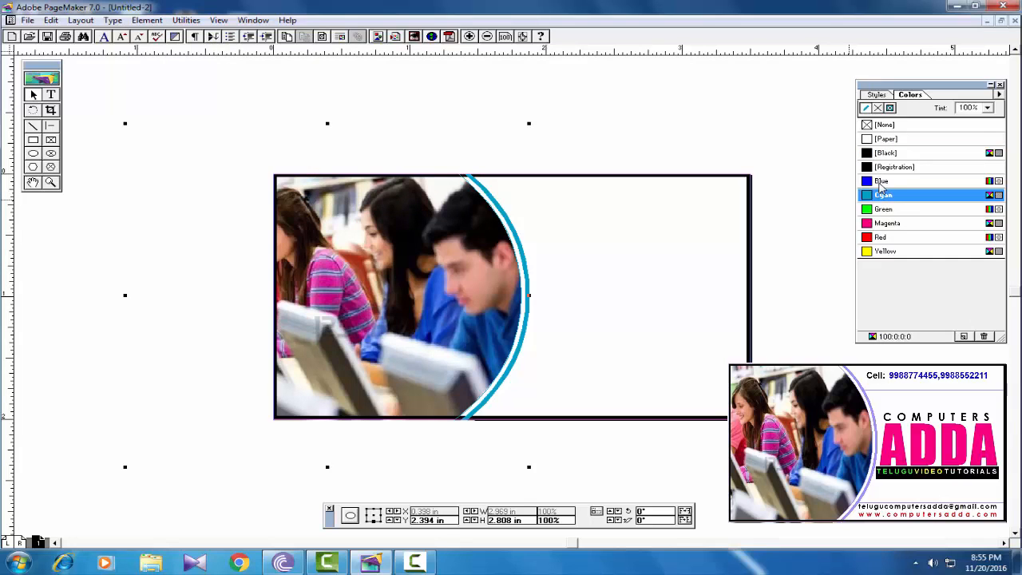
pyautogui.click(881, 238)
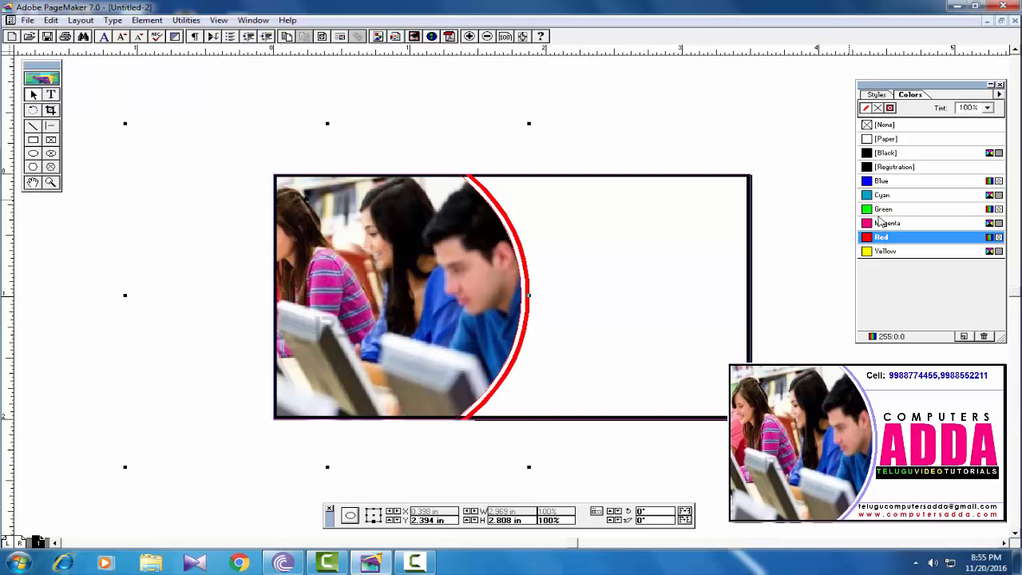
pyautogui.click(882, 213)
pyautogui.click(881, 198)
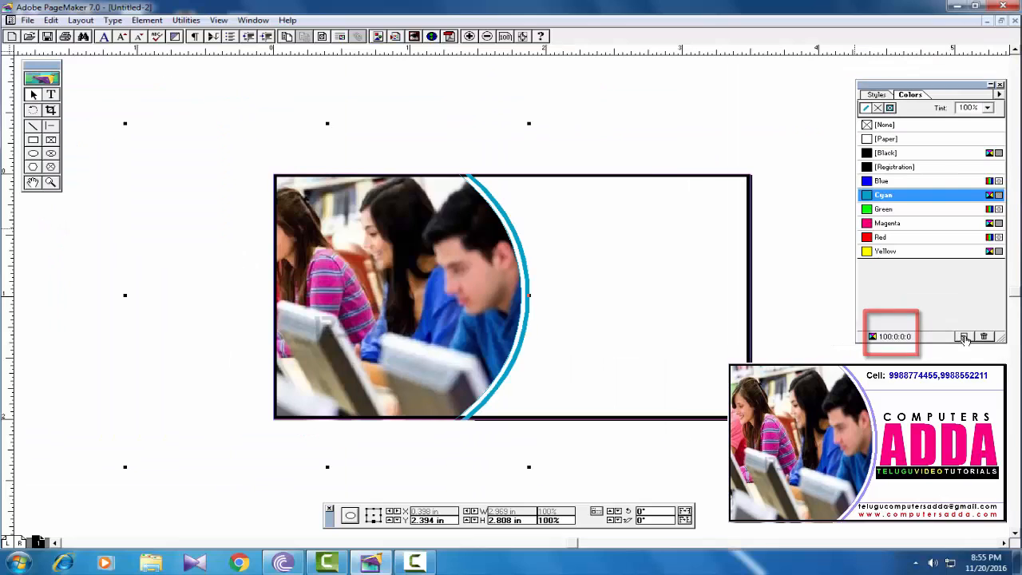
# - Add Cornflower from the Crayon library to the colour swatches
pyautogui.click(964, 338)
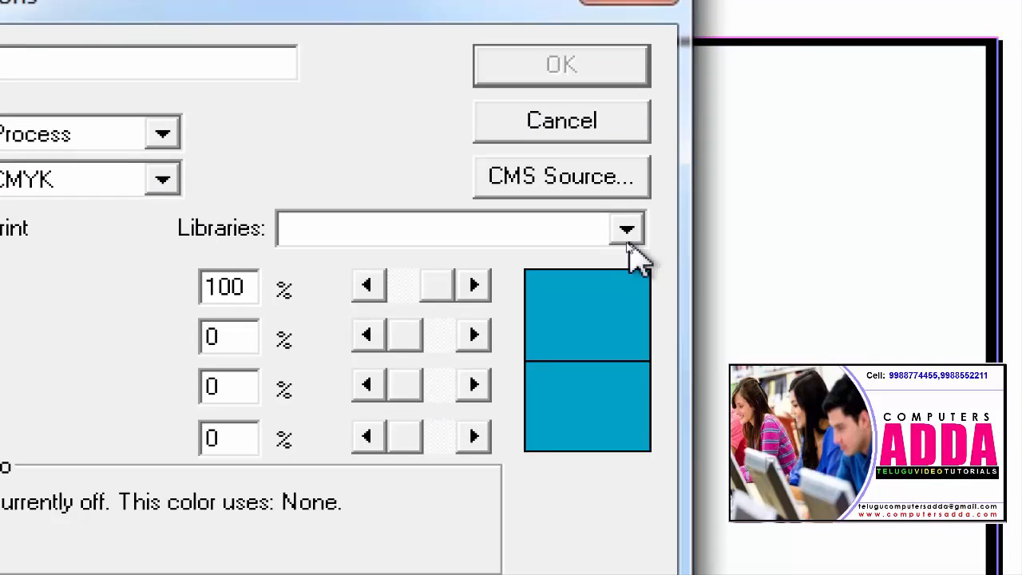
pyautogui.click(626, 238)
pyautogui.click(451, 266)
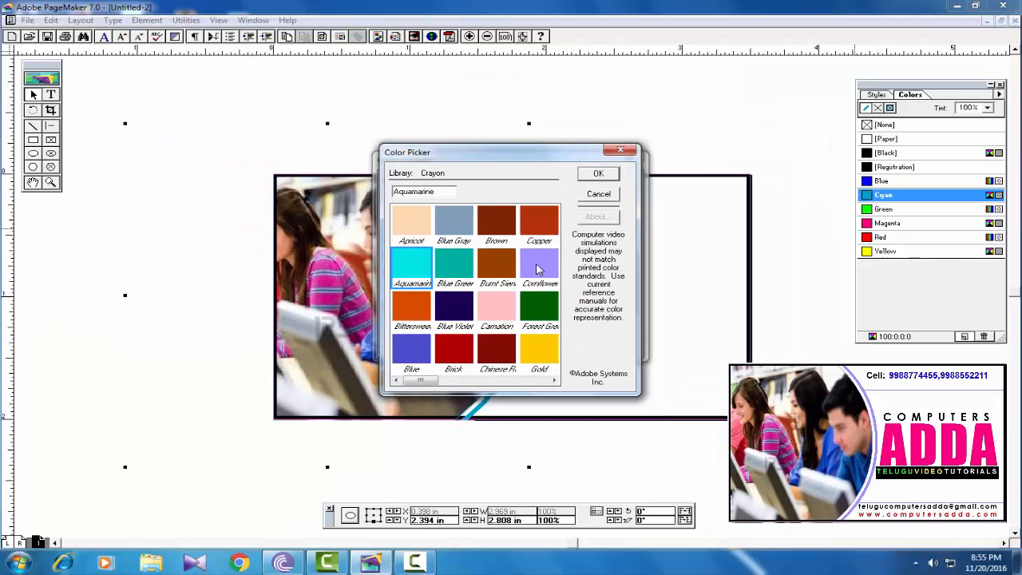
pyautogui.click(359, 315)
pyautogui.click(598, 174)
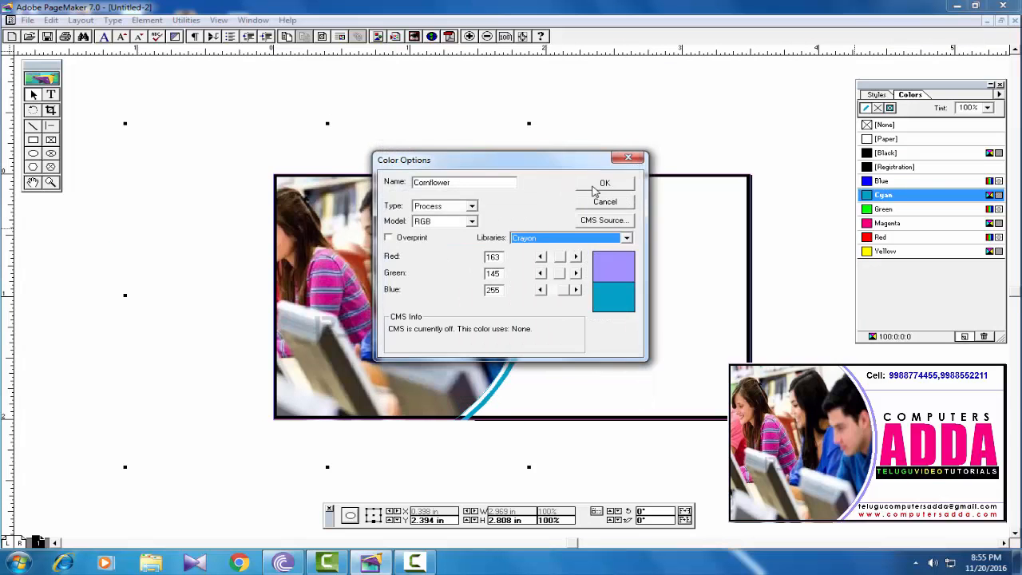
pyautogui.click(599, 185)
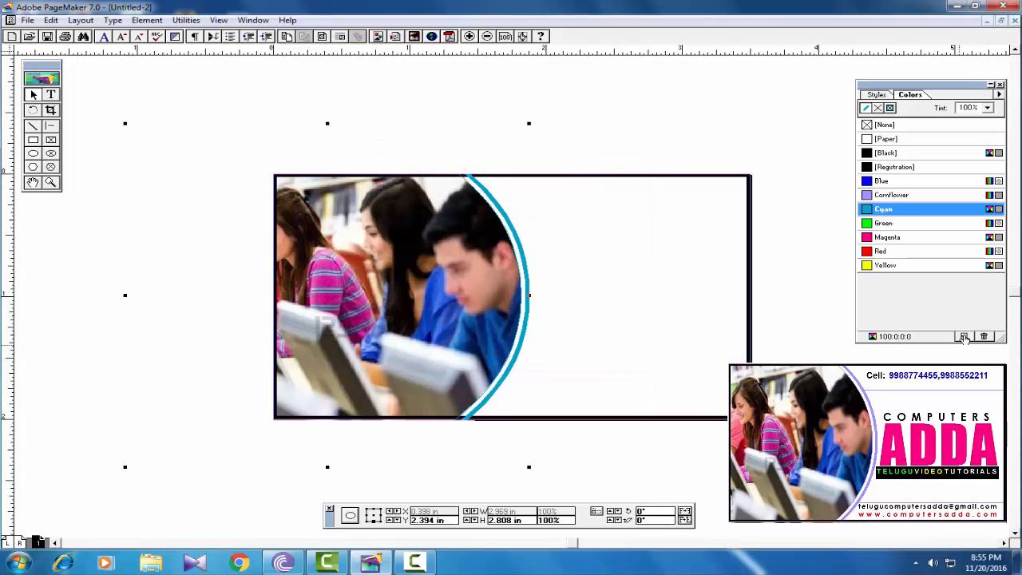
# - Add Crayon Blue Green to the swatches and stroke the arc in Cornflower
pyautogui.click(964, 338)
pyautogui.click(607, 240)
pyautogui.click(551, 254)
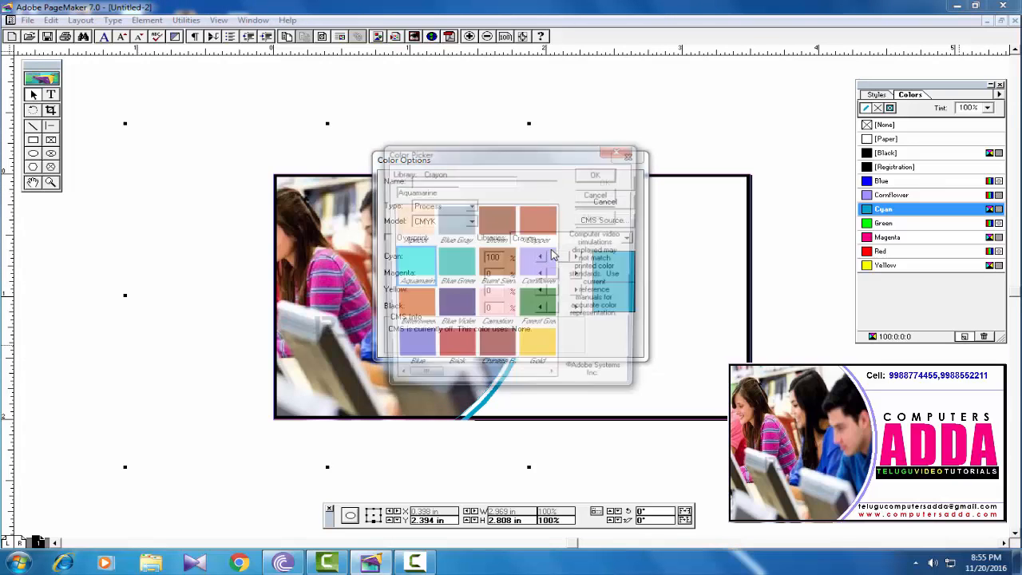
pyautogui.click(455, 265)
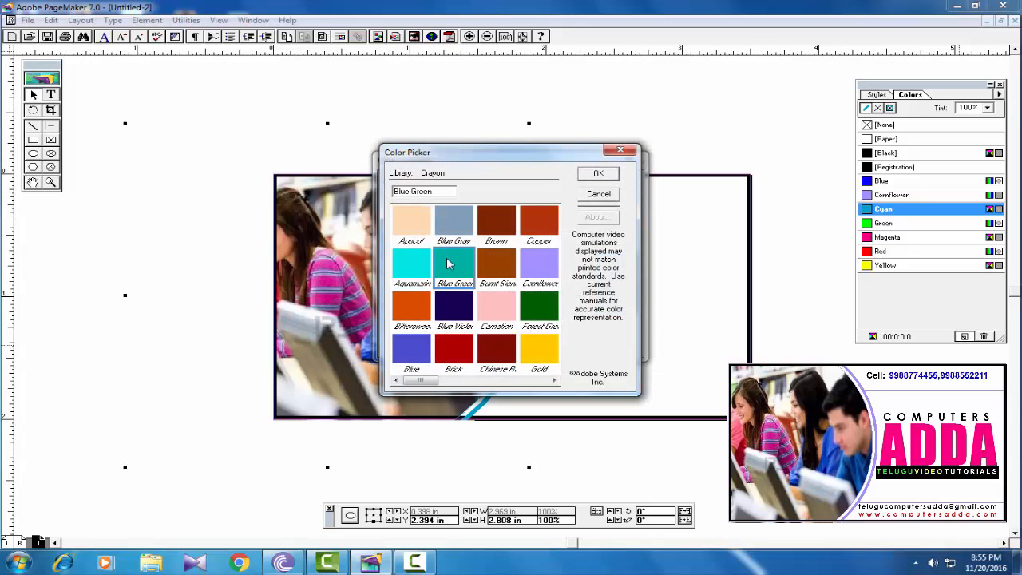
pyautogui.click(599, 176)
pyautogui.click(603, 184)
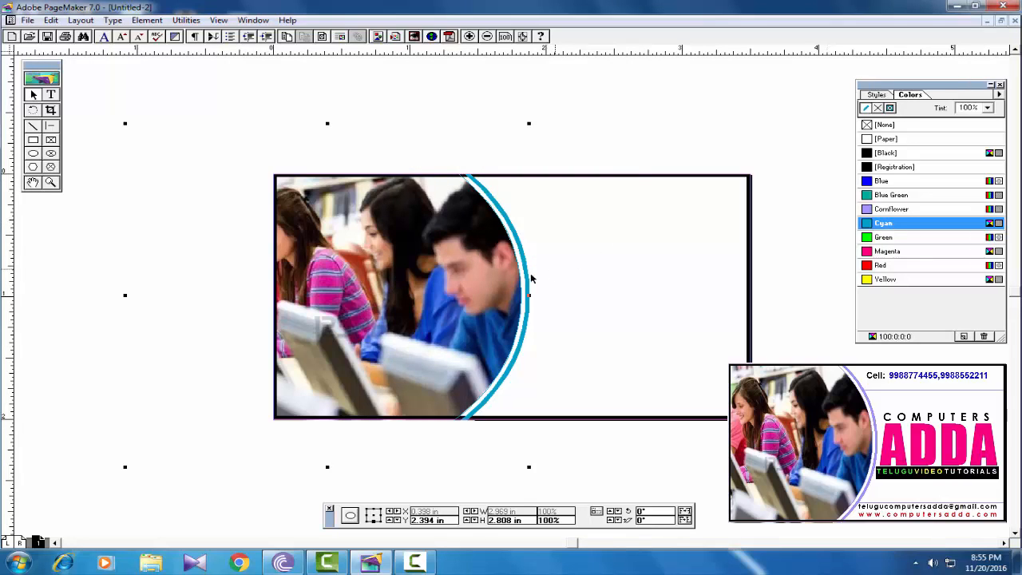
pyautogui.click(884, 213)
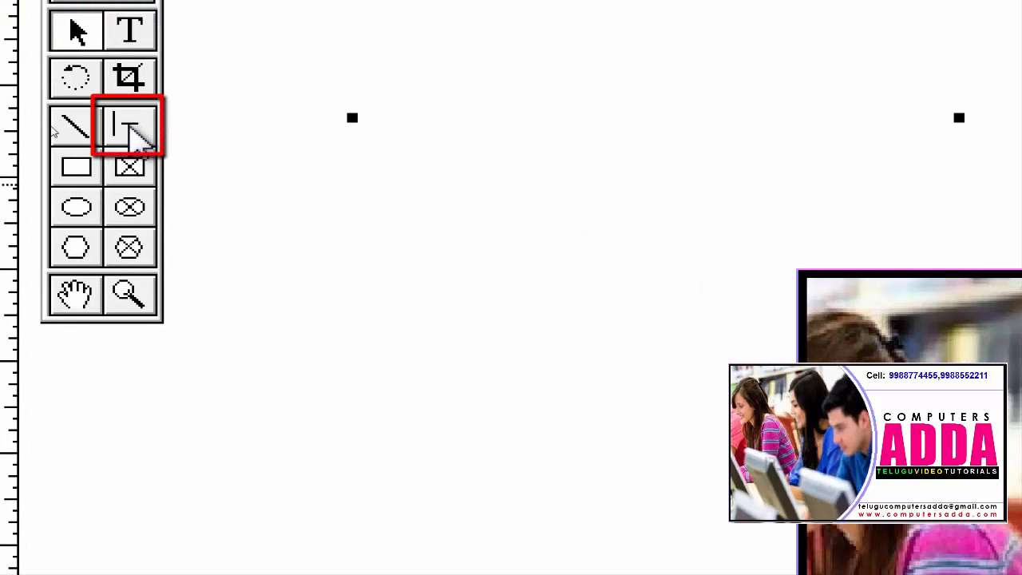
# - Draw two constrained horizontal lines on the card's right side, near the top and bottom
pyautogui.click(132, 134)
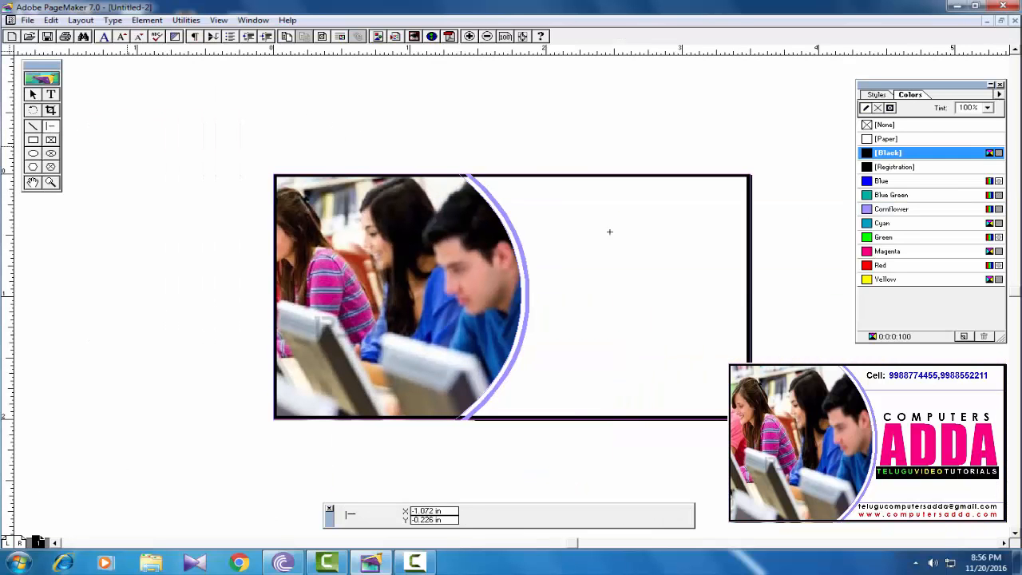
pyautogui.moveTo(504, 215); pyautogui.dragTo(748, 215)
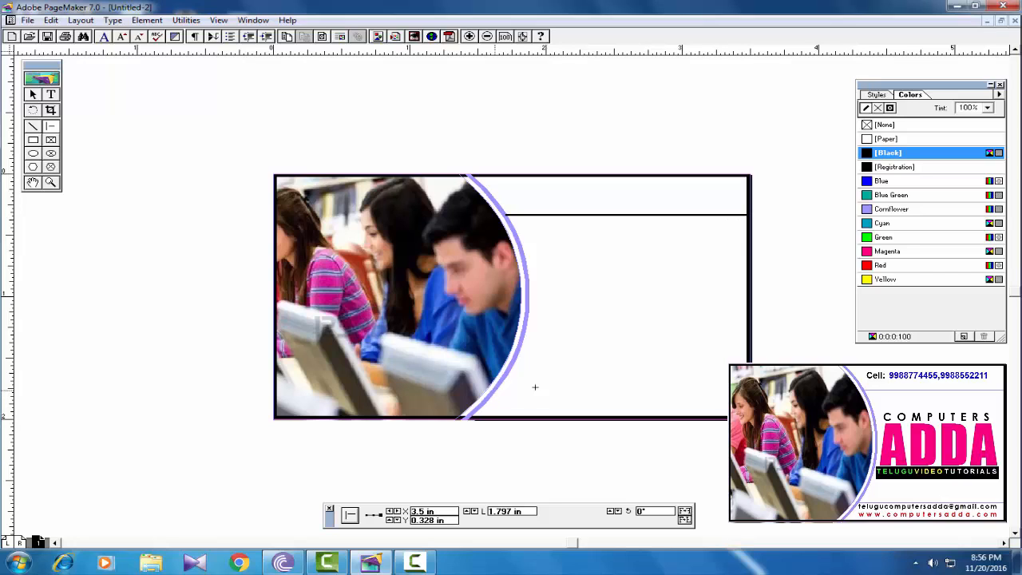
pyautogui.moveTo(495, 389); pyautogui.dragTo(727, 389)
pyautogui.moveTo(493, 389); pyautogui.dragTo(495, 390)
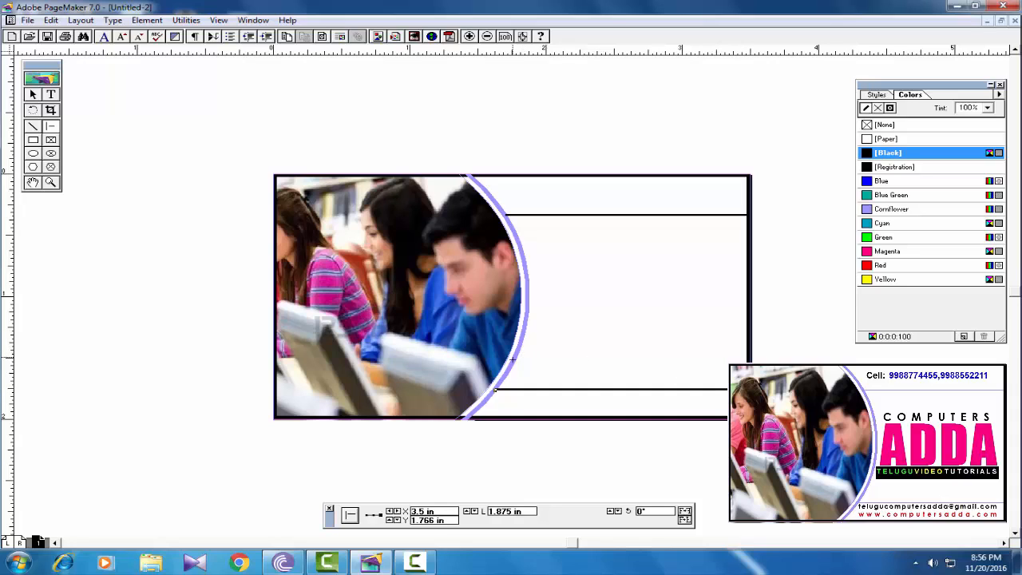
# - Colour both horizontal lines Cornflower
pyautogui.click(33, 95)
pyautogui.click(518, 216)
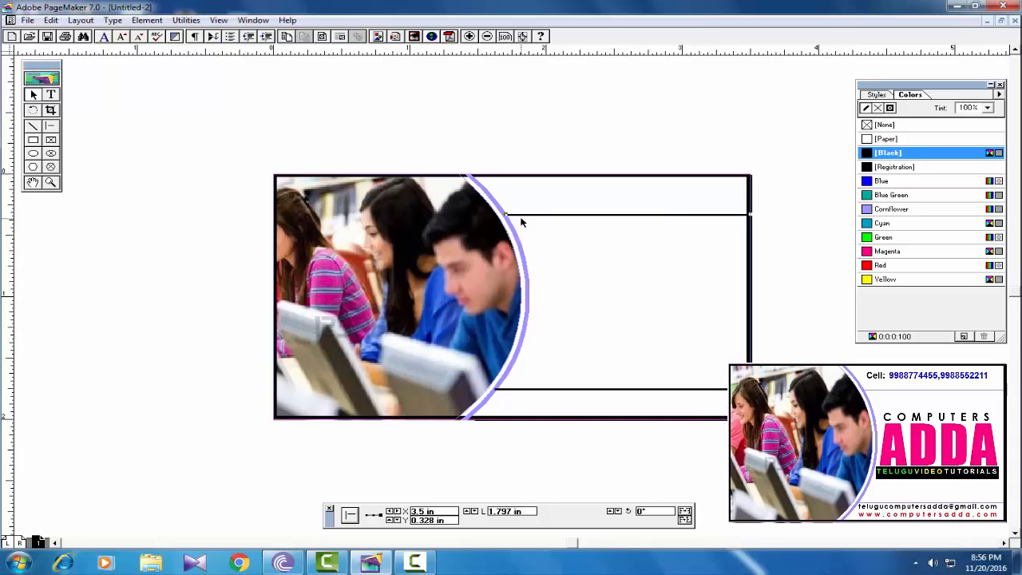
pyautogui.click(886, 210)
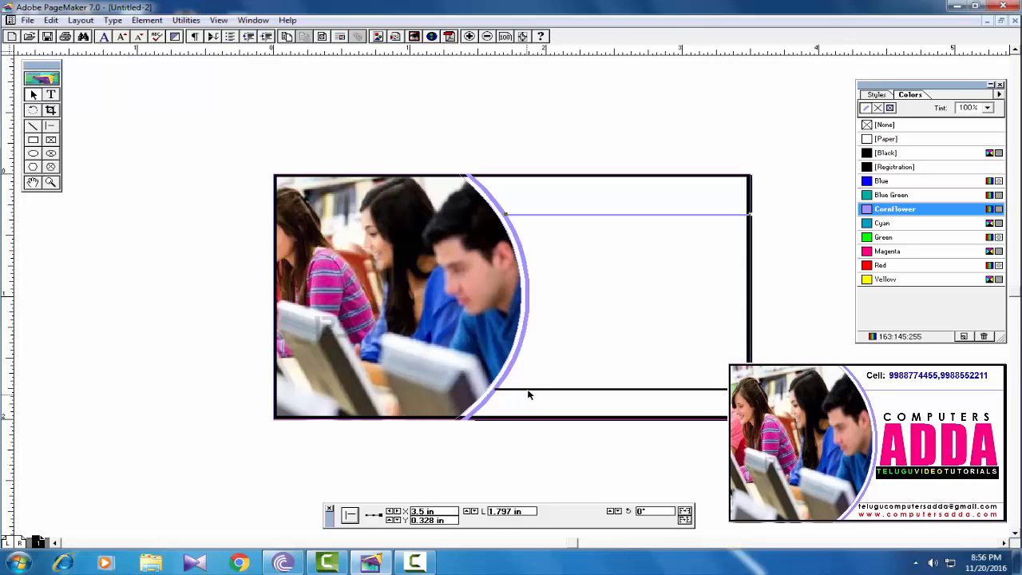
pyautogui.click(528, 391)
pyautogui.click(883, 212)
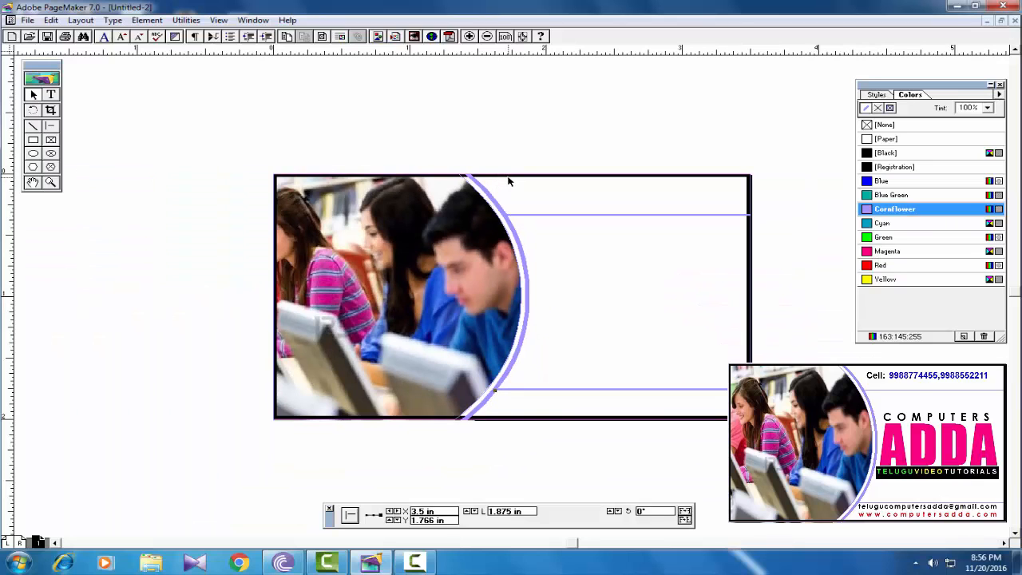
# - Bring the card's border frame to the front with Element > Arrange > Bring to Front
pyautogui.click(508, 179)
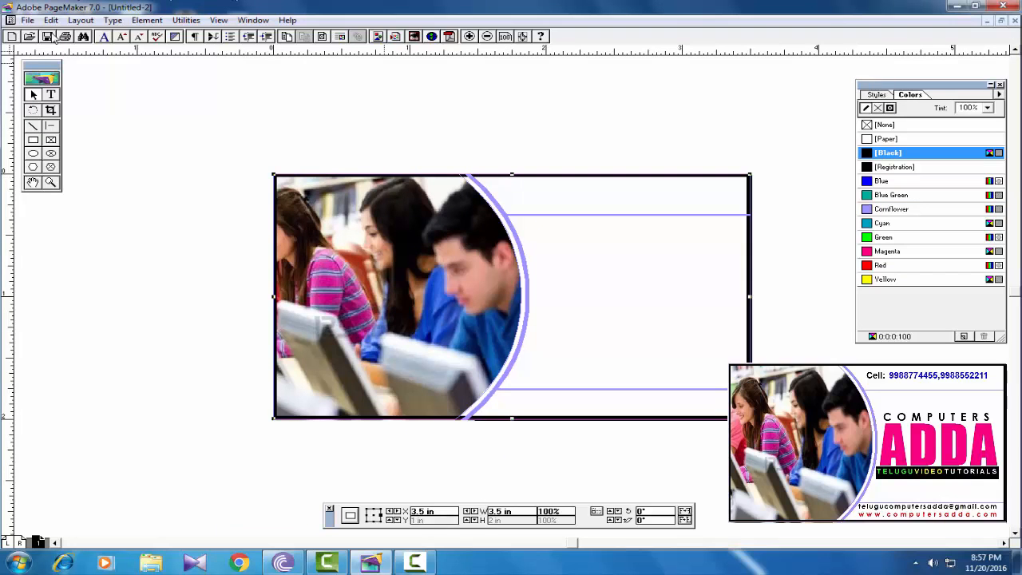
pyautogui.click(147, 20)
pyautogui.moveTo(171, 105)
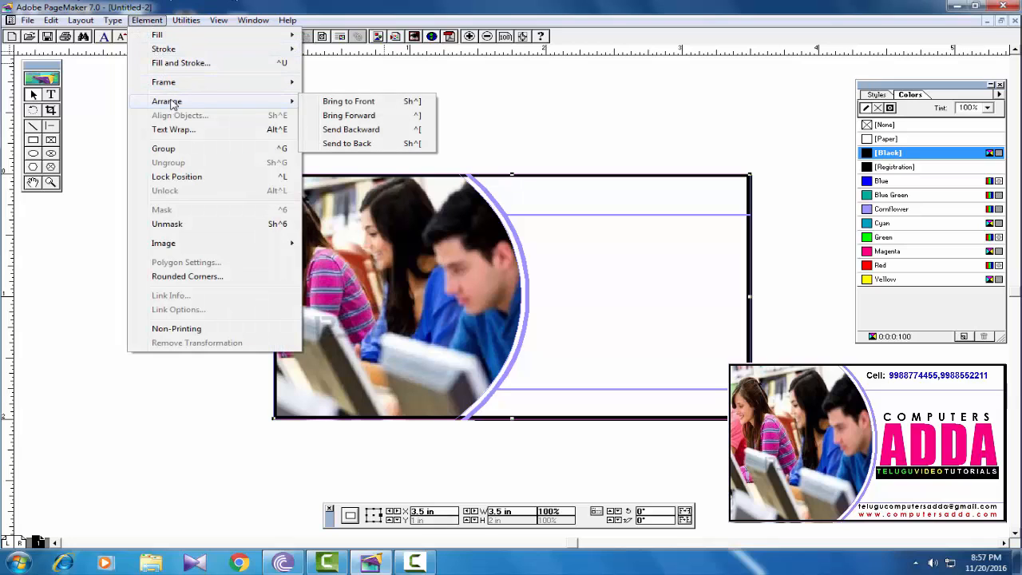
pyautogui.click(357, 102)
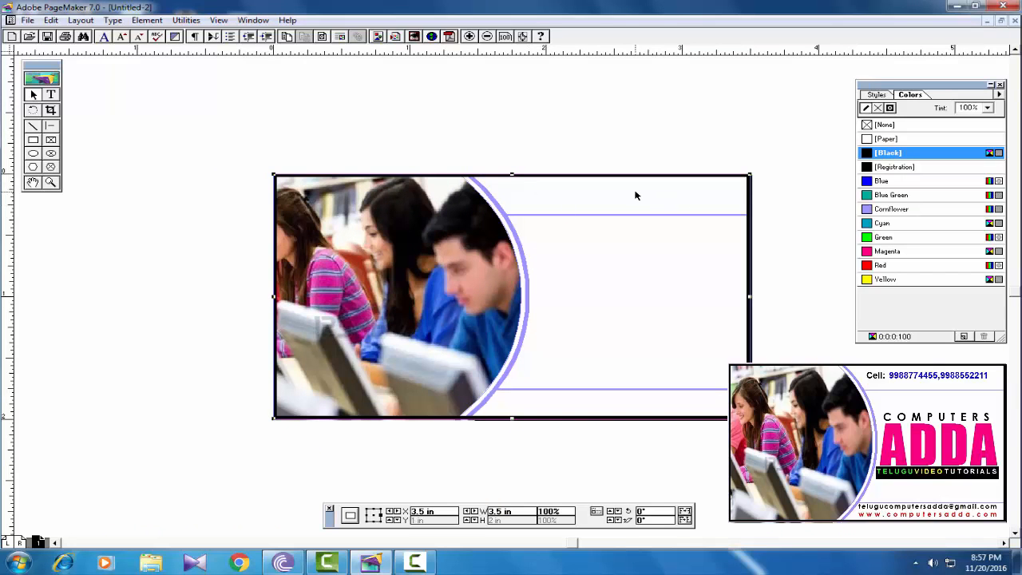
pyautogui.click(559, 390)
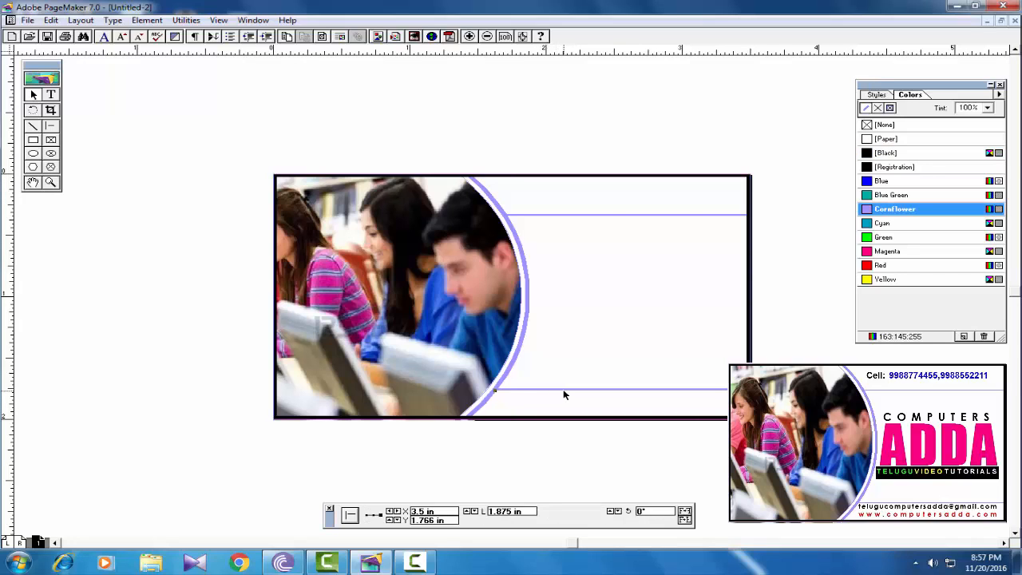
# - Make an 8 pt text frame above the top line and type 'Cell:' followed by both phone numbers
pyautogui.click(50, 94)
pyautogui.moveTo(508, 185); pyautogui.dragTo(738, 206)
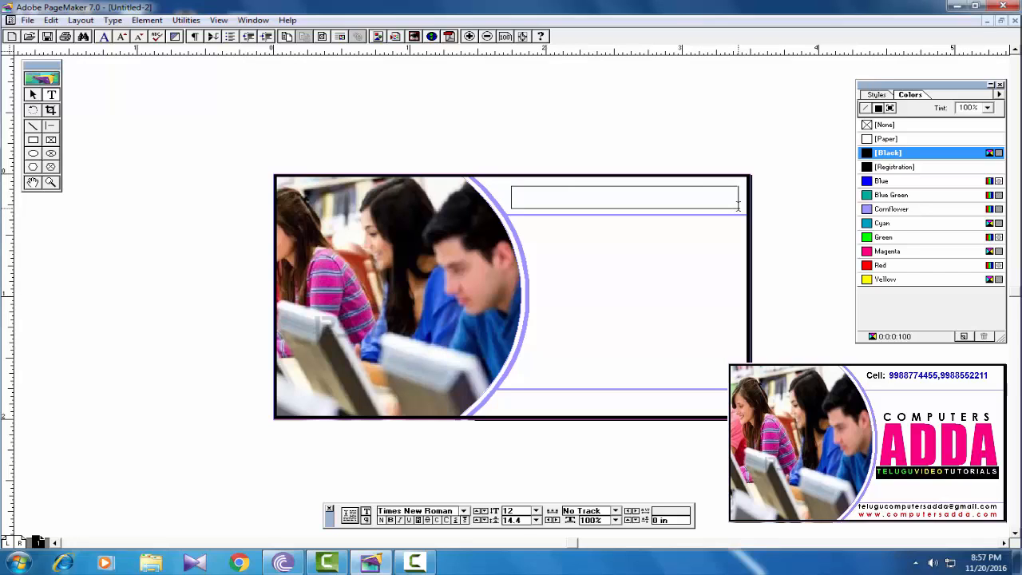
pyautogui.moveTo(738, 206); pyautogui.dragTo(738, 206)
pyautogui.click(536, 511)
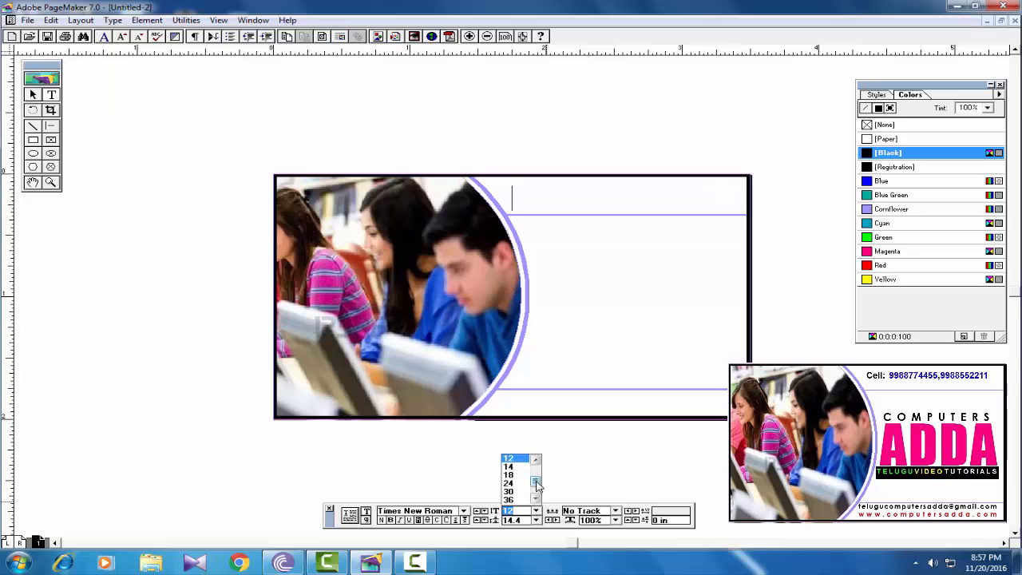
pyautogui.moveTo(537, 481); pyautogui.dragTo(536, 468)
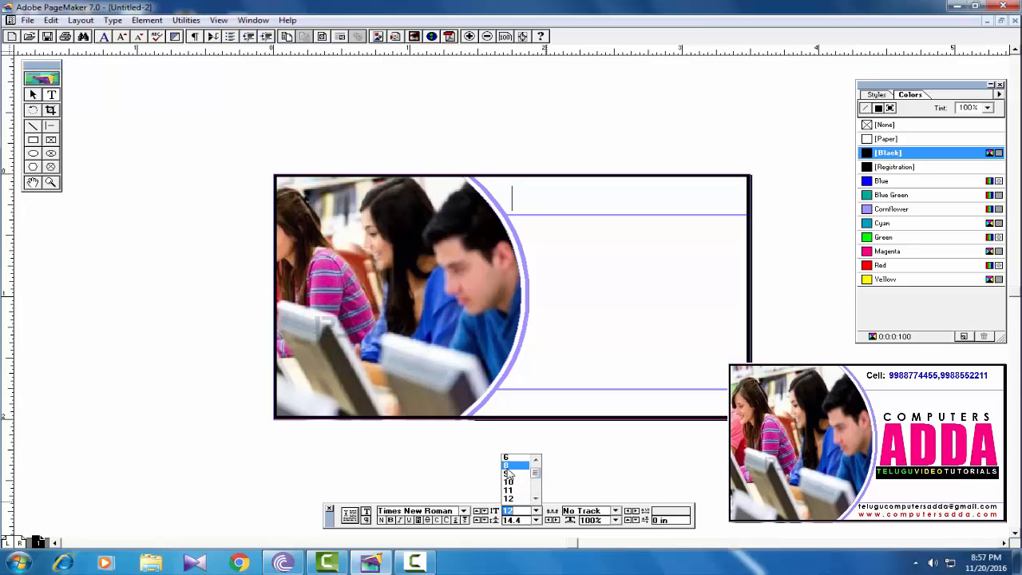
pyautogui.click(508, 466)
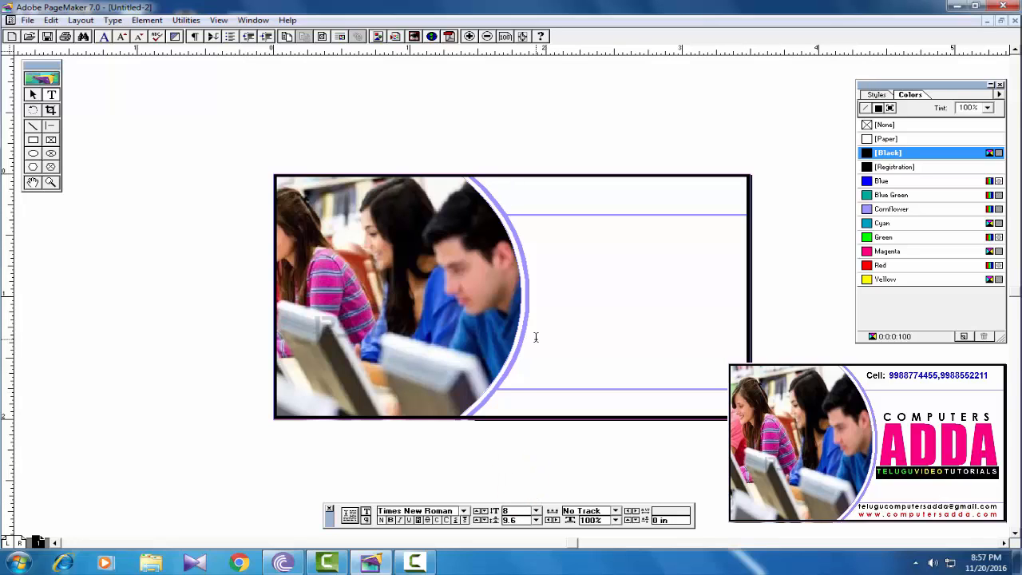
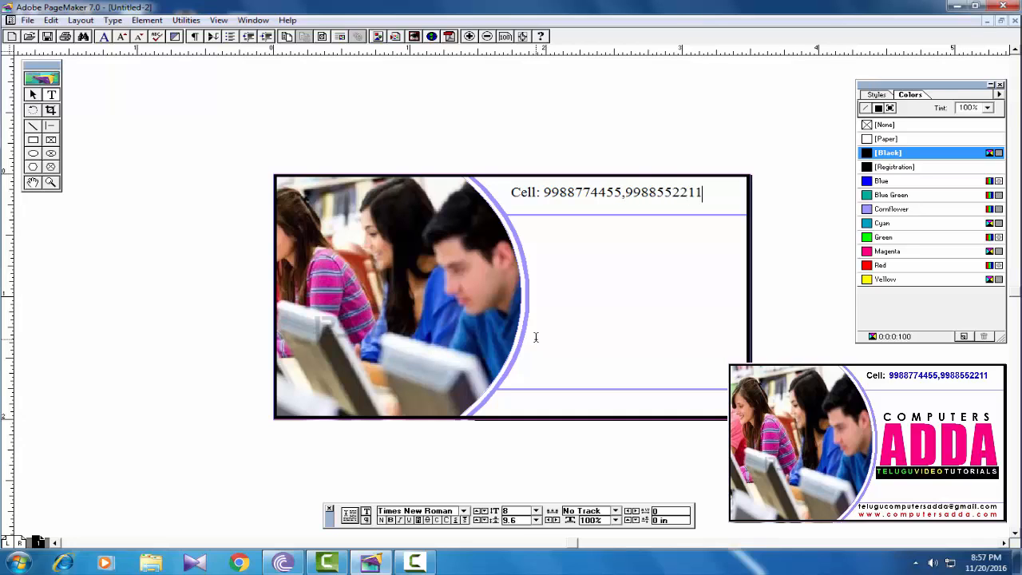
# - Change the Cell line's font to Arabic Transparent
pyautogui.moveTo(702, 192); pyautogui.dragTo(497, 197)
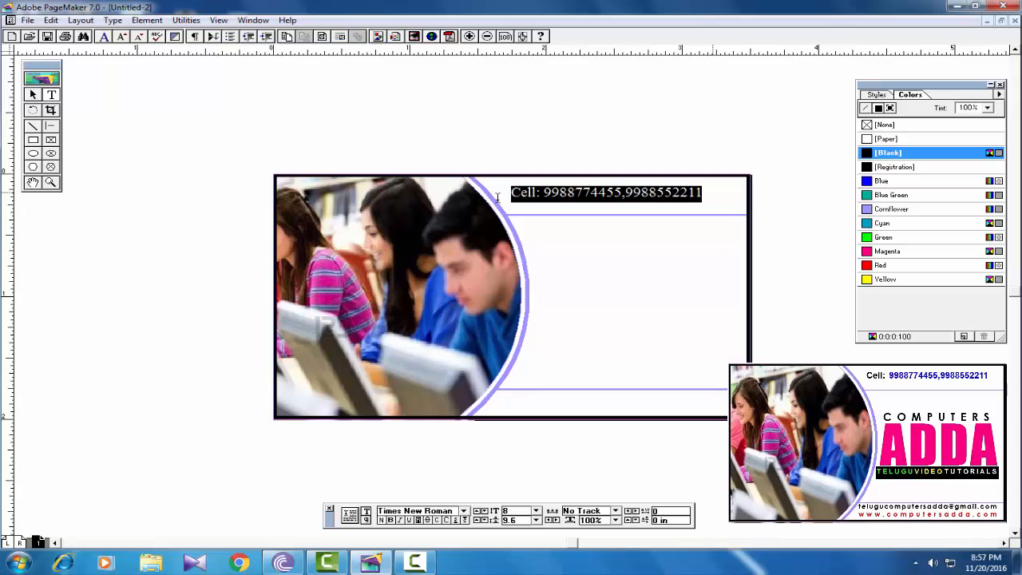
pyautogui.click(454, 511)
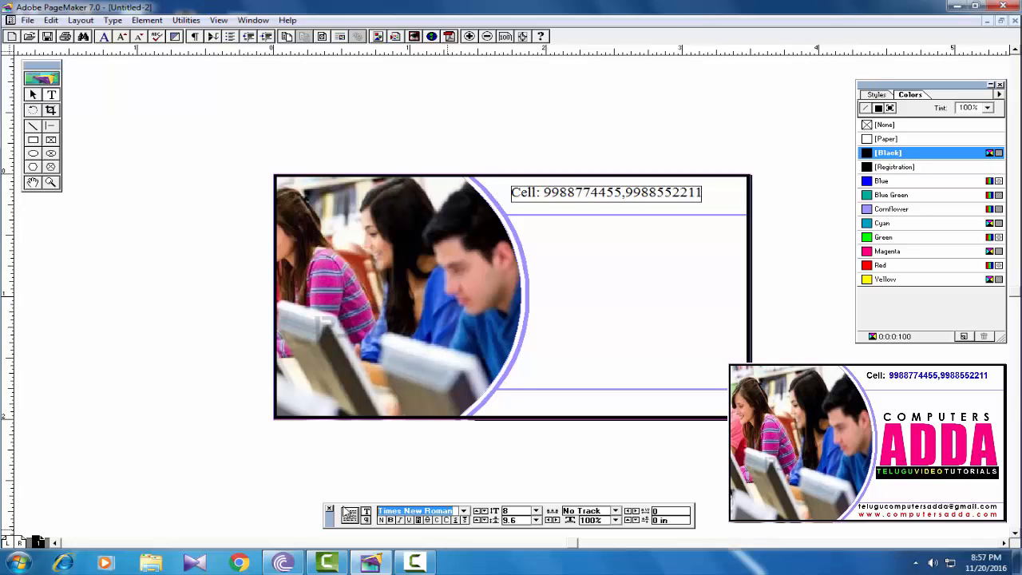
pyautogui.write('Arabic Transparent')
pyautogui.press('Return')
# - Make the Cell line bold and colour the phone numbers Blue
pyautogui.click(563, 192)
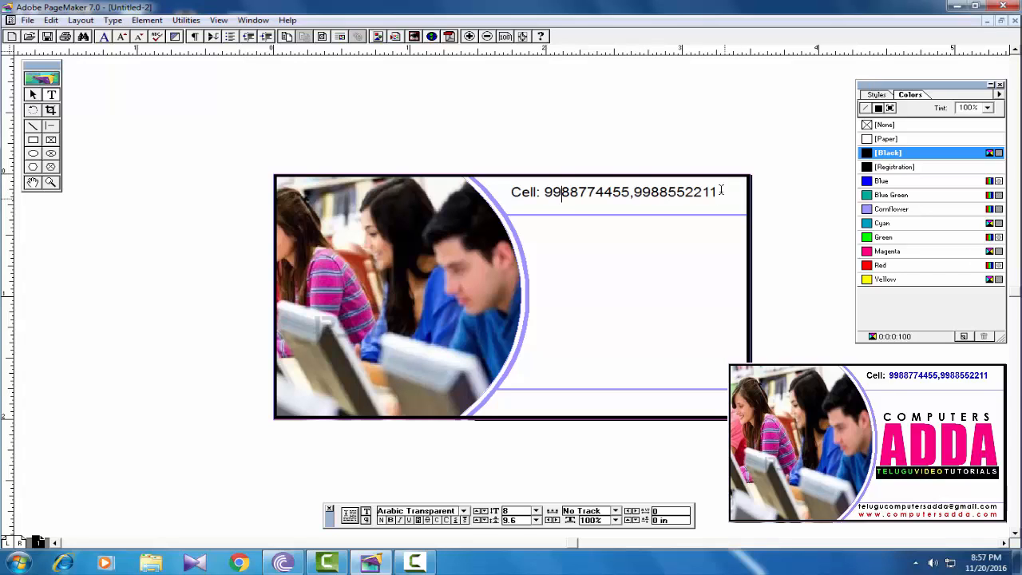
pyautogui.moveTo(721, 190)
pyautogui.mouseDown()
pyautogui.moveTo(510, 193)
pyautogui.moveTo(725, 193)
pyautogui.mouseUp()
pyautogui.click(390, 520)
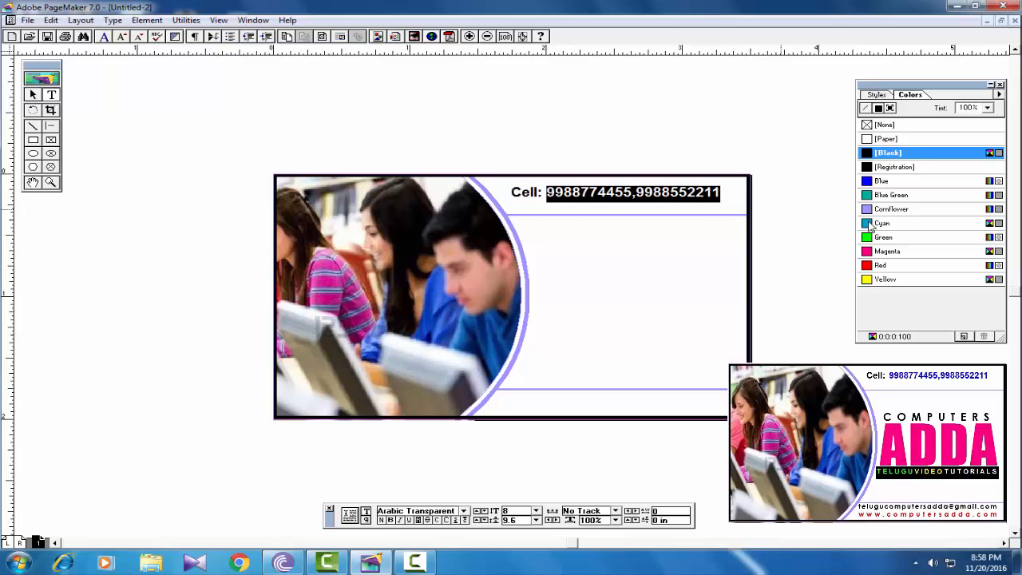
pyautogui.click(881, 182)
pyautogui.click(542, 194)
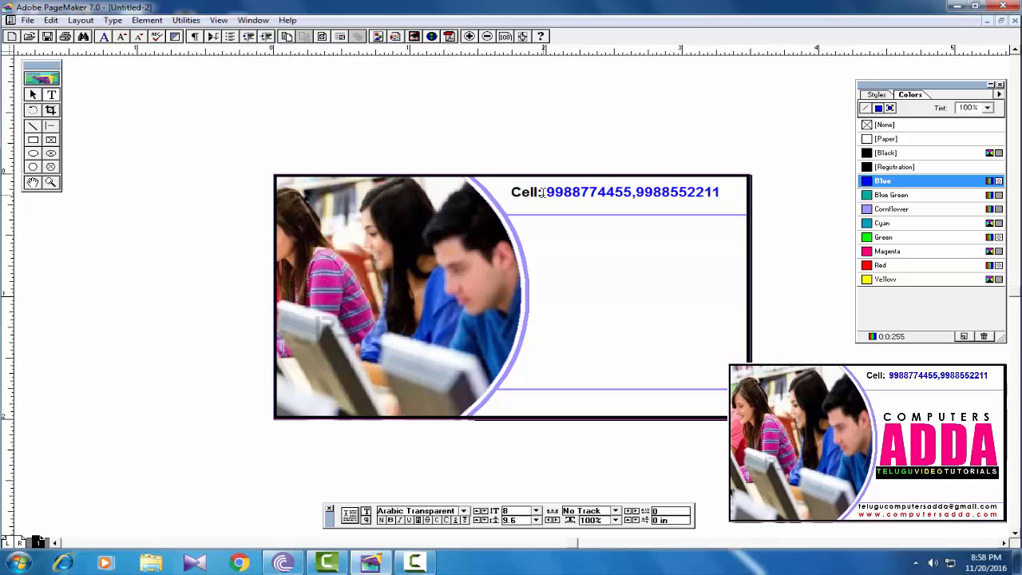
pyautogui.click(263, 159)
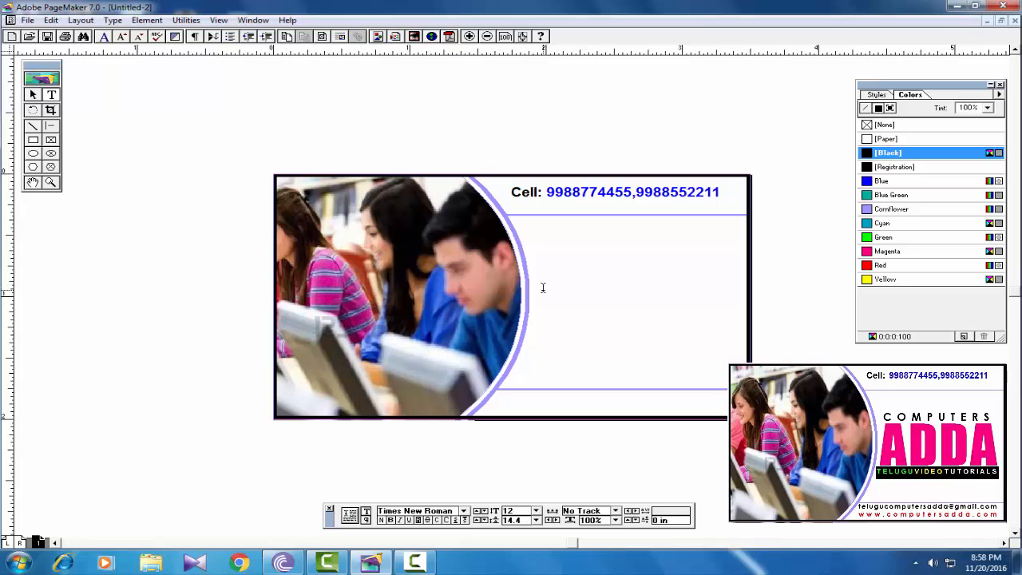
# - Create a text frame between the lines and type ADDA in Impact 48 pt
pyautogui.moveTo(544, 285); pyautogui.dragTo(724, 351)
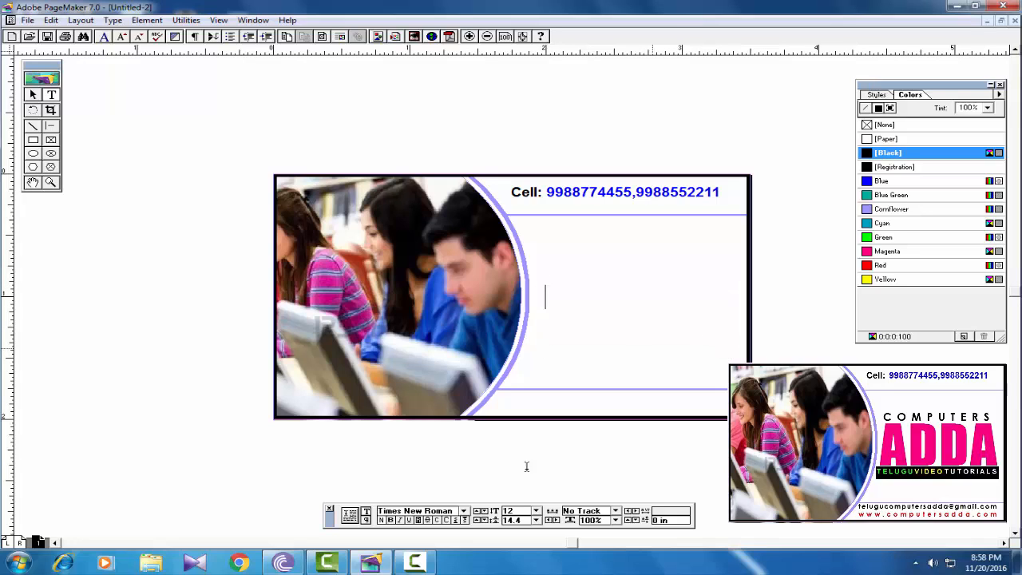
pyautogui.click(535, 512)
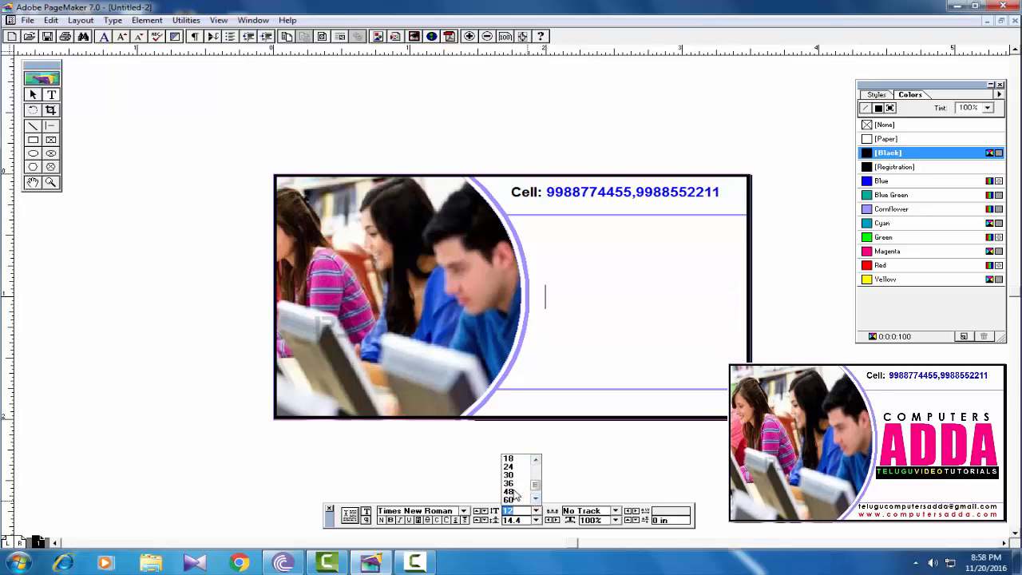
pyautogui.click(511, 491)
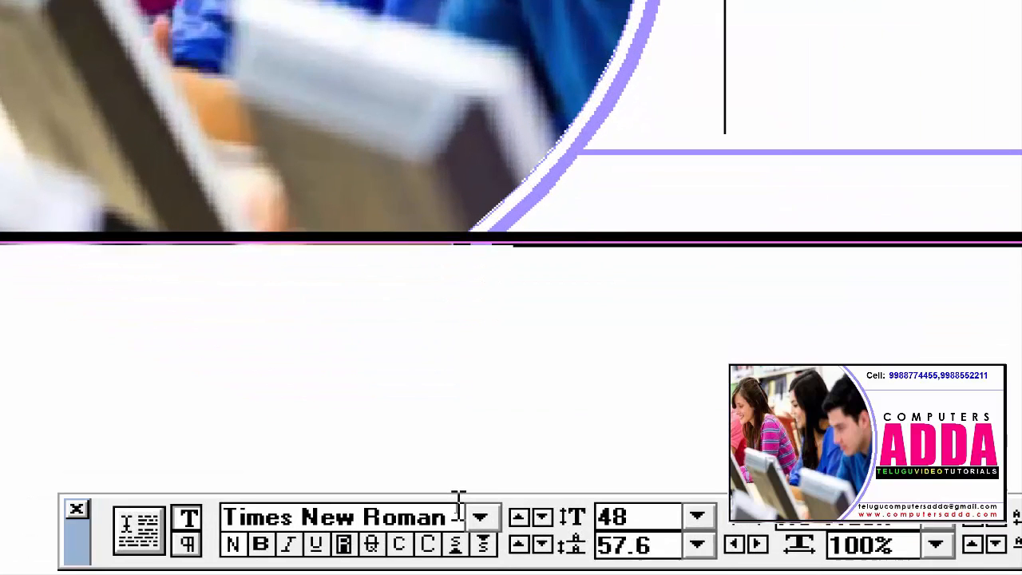
pyautogui.click(401, 509)
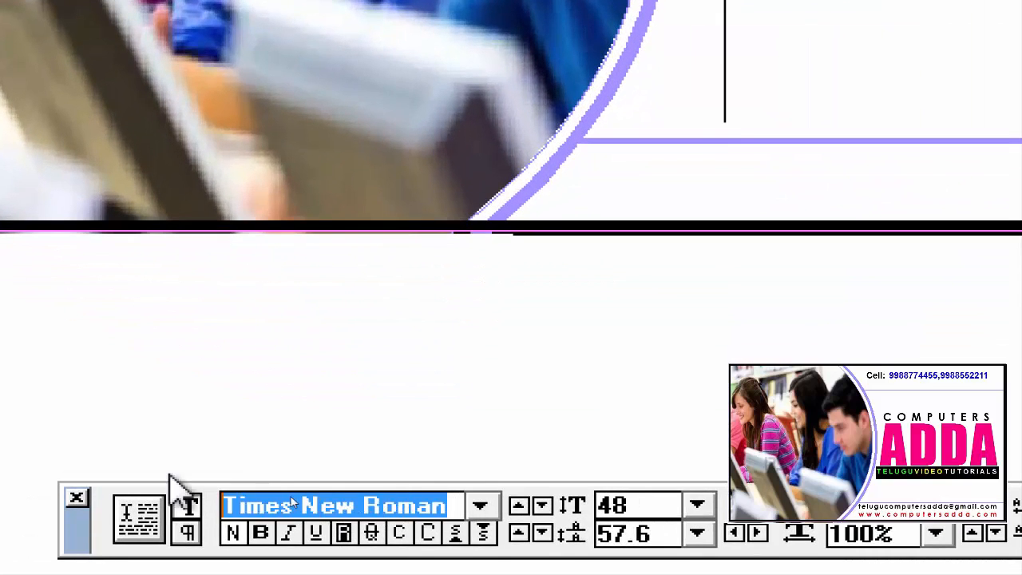
pyautogui.write('IMG Baby')
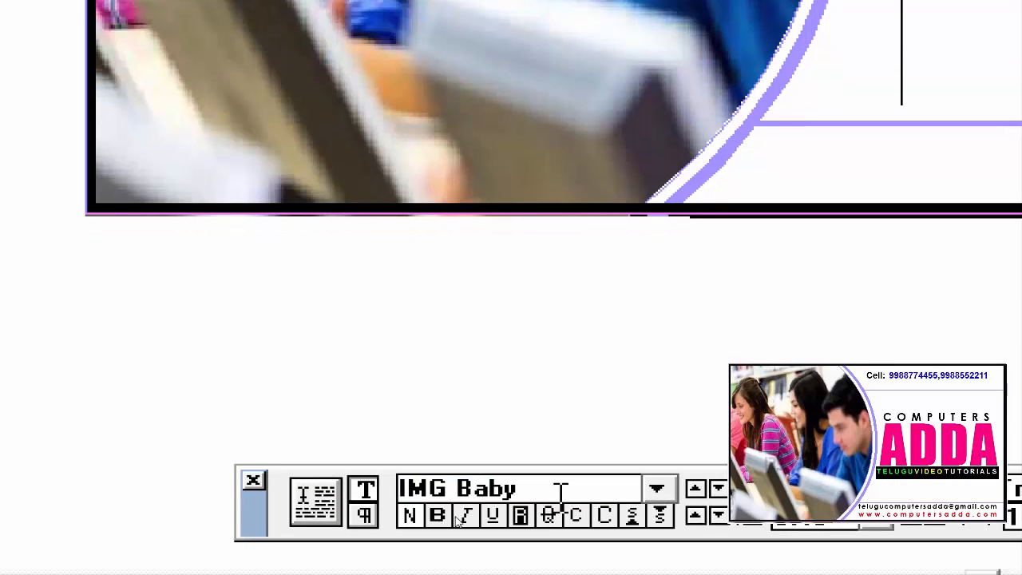
pyautogui.click(657, 489)
pyautogui.click(657, 451)
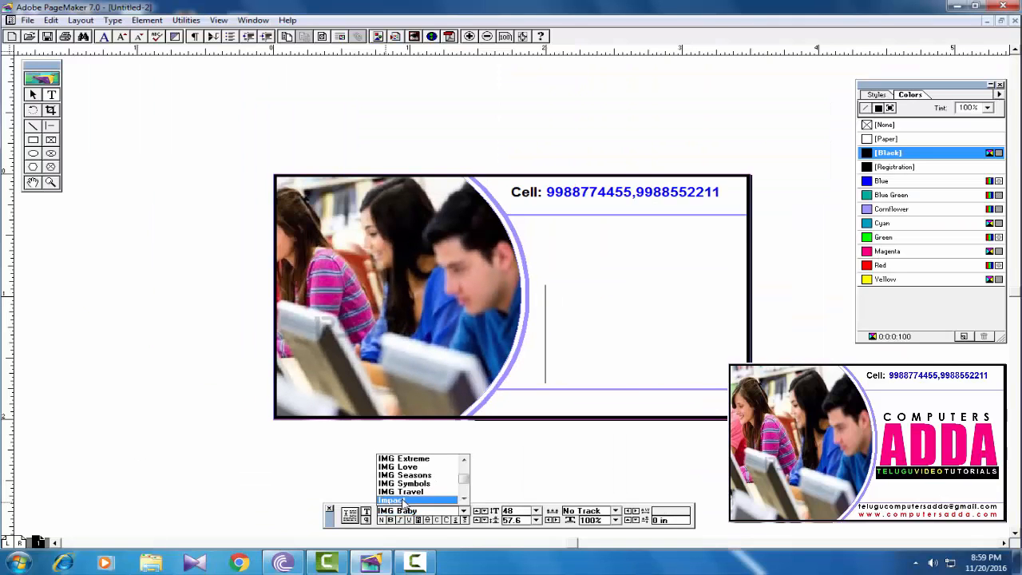
pyautogui.click(474, 446)
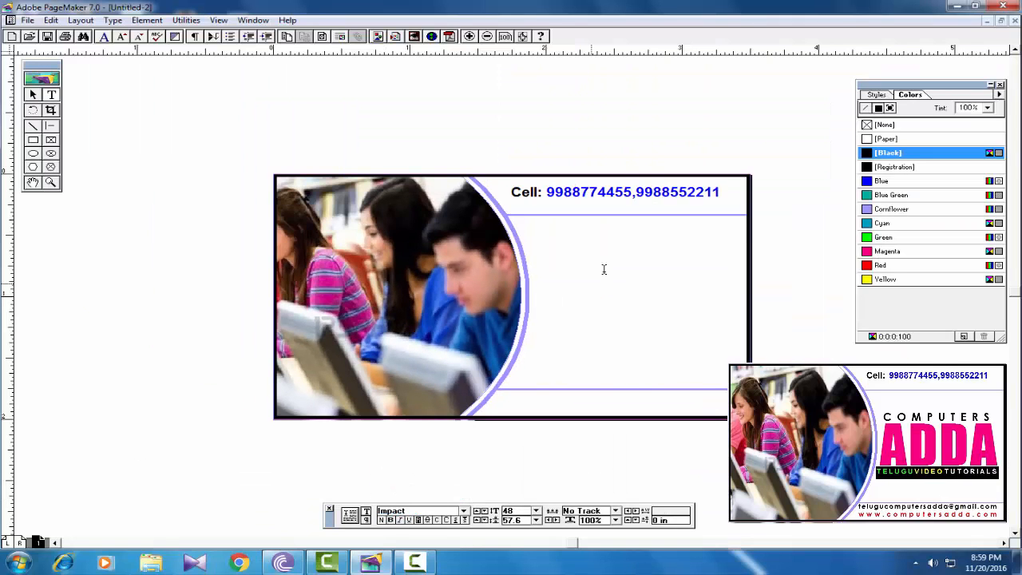
pyautogui.write('ADDA')
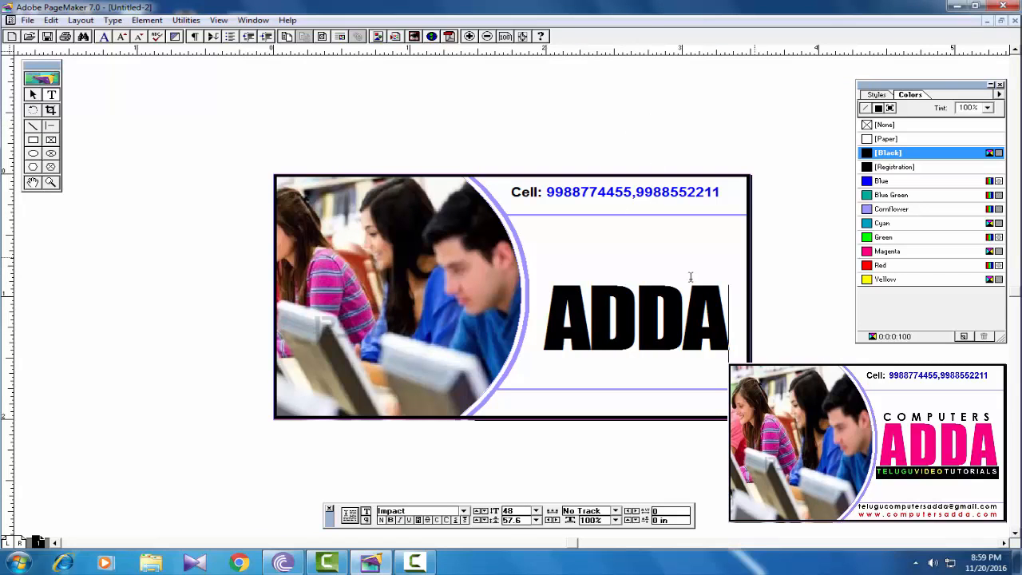
# - Reposition and widen the ADDA block, then force-justify ADDA across the frame
pyautogui.click(33, 94)
pyautogui.click(667, 335)
pyautogui.moveTo(666, 336); pyautogui.dragTo(657, 325)
pyautogui.moveTo(720, 277); pyautogui.dragTo(532, 301)
pyautogui.click(53, 95)
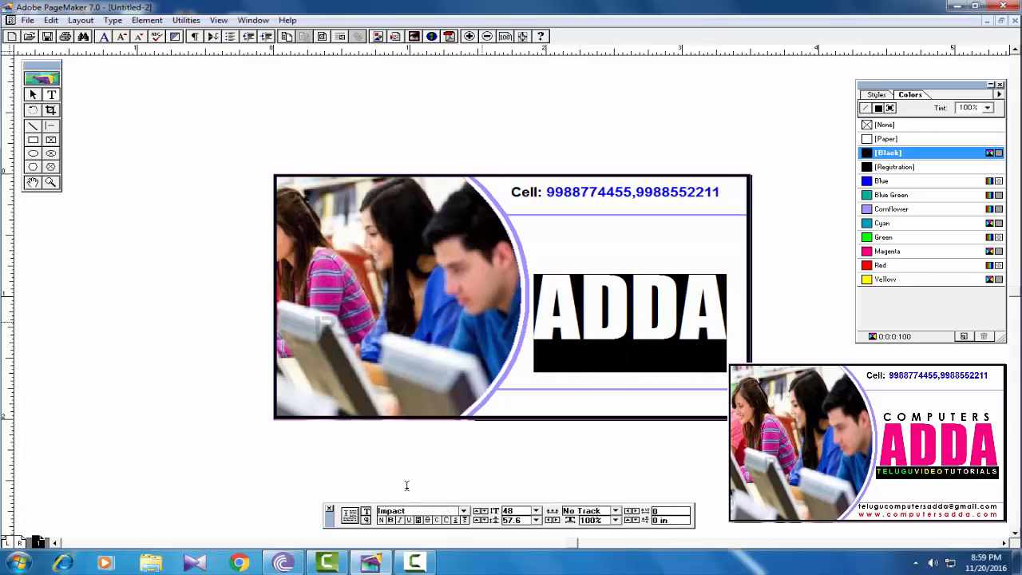
pyautogui.hotkey('ctrl', 'shift', 'f')
pyautogui.click(367, 520)
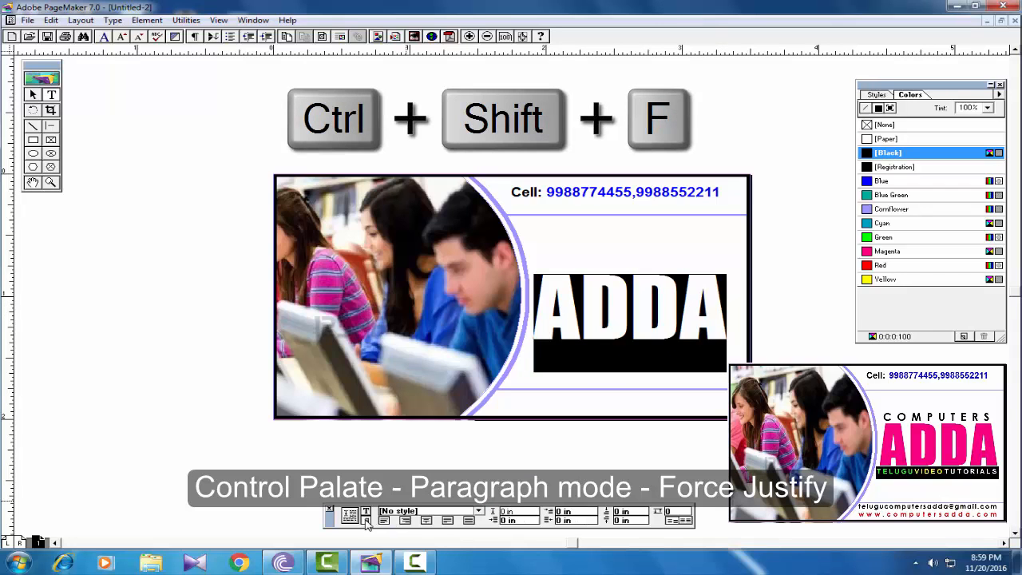
pyautogui.click(469, 520)
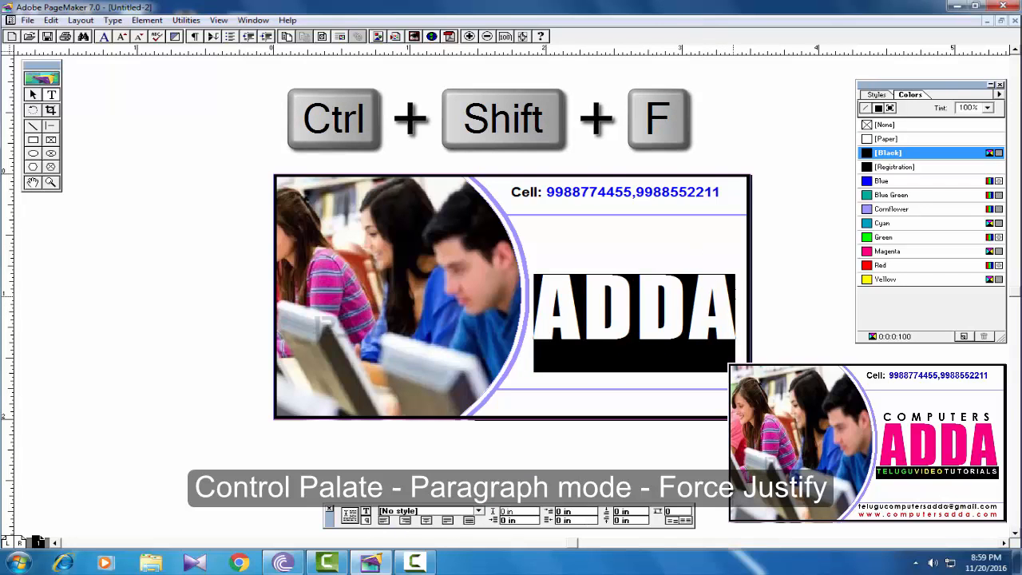
# - Colour the ADDA heading Magenta
pyautogui.click(735, 297)
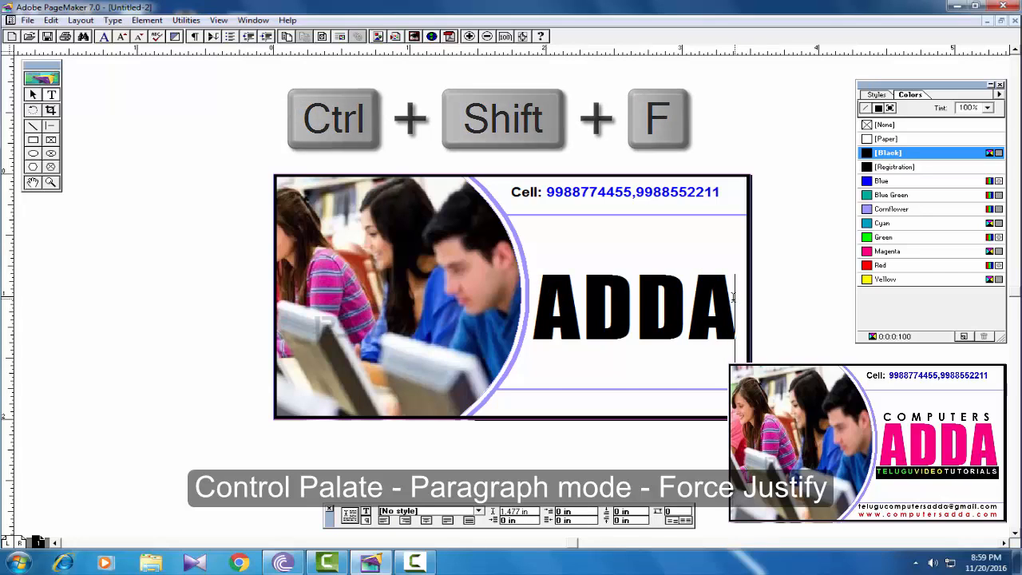
pyautogui.moveTo(736, 297); pyautogui.dragTo(543, 293)
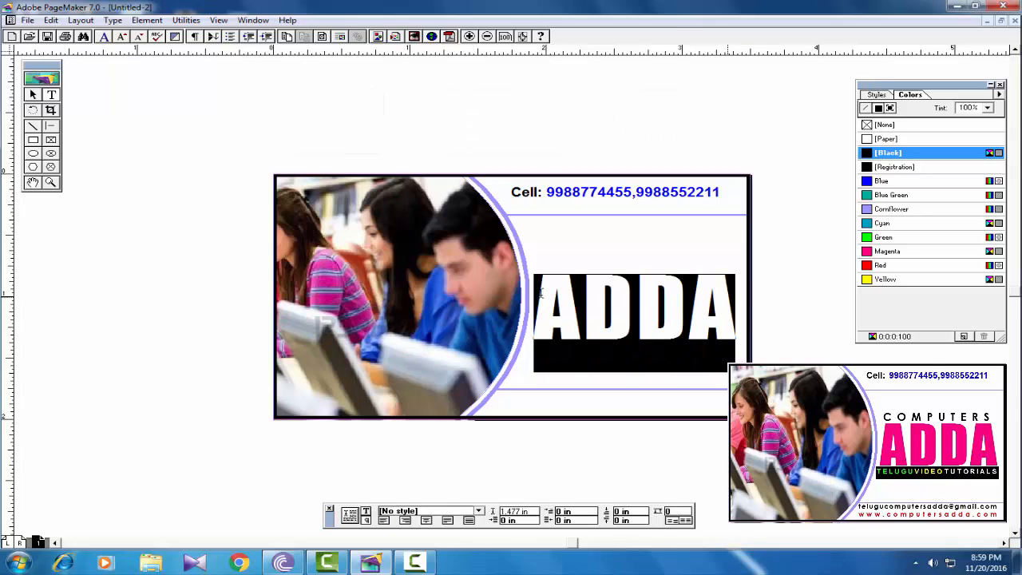
pyautogui.click(884, 251)
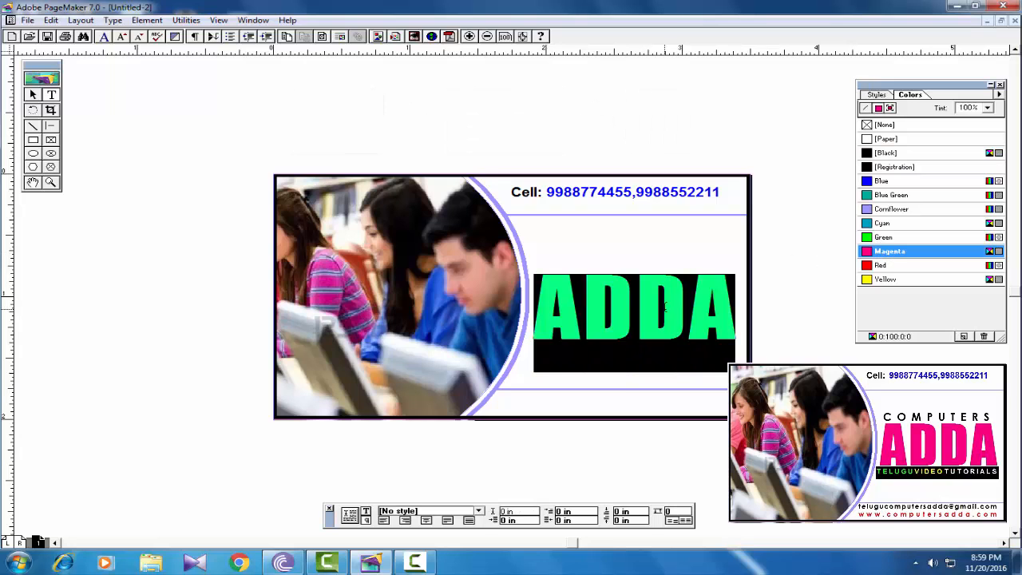
pyautogui.click(664, 305)
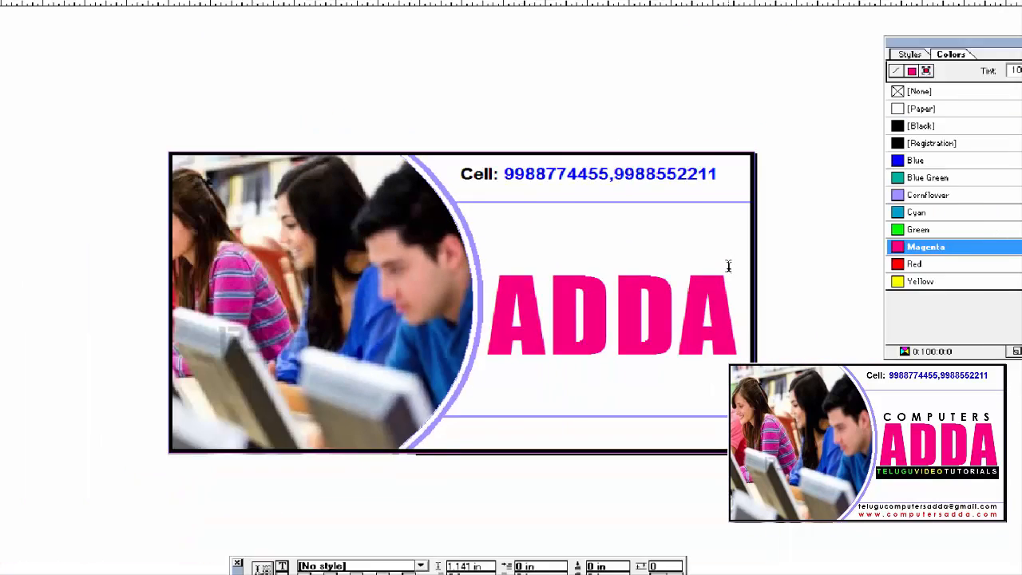
pyautogui.click(50, 100)
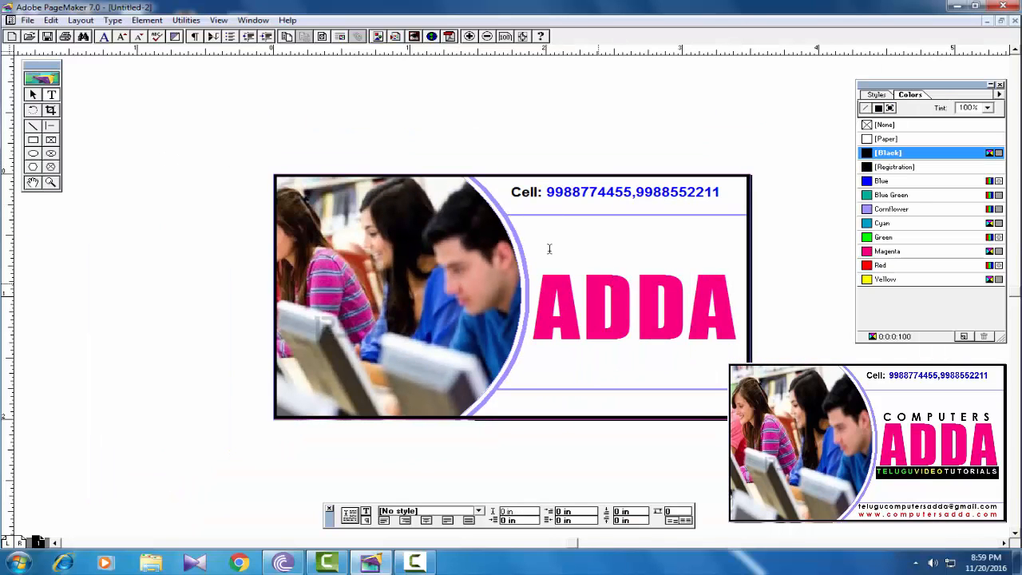
# - Create a text frame above ADDA and type COMPUTERS in Century Gothic 10 pt
pyautogui.moveTo(537, 249); pyautogui.dragTo(718, 264)
pyautogui.click(366, 511)
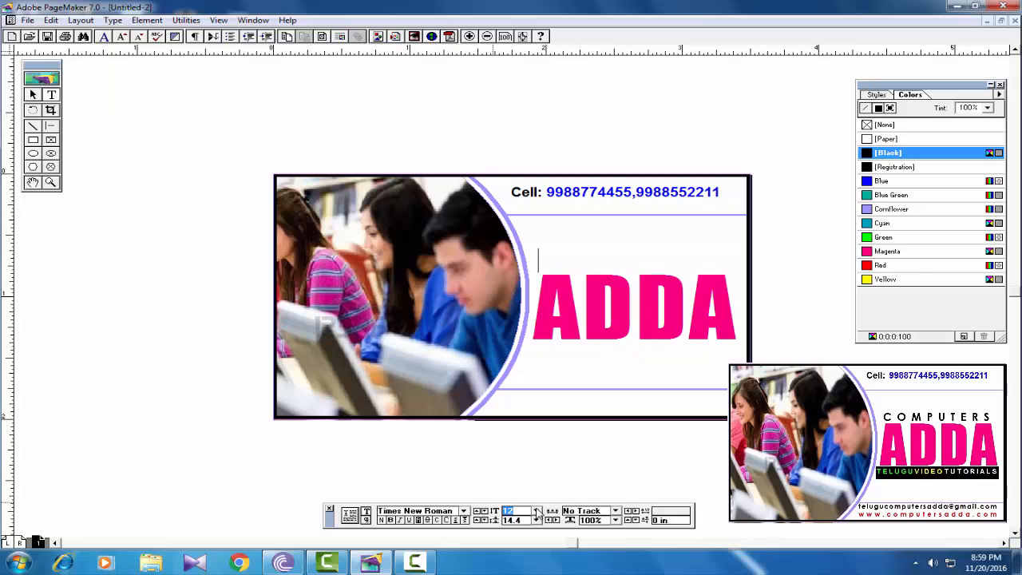
pyautogui.click(536, 511)
pyautogui.click(536, 460)
pyautogui.click(536, 460)
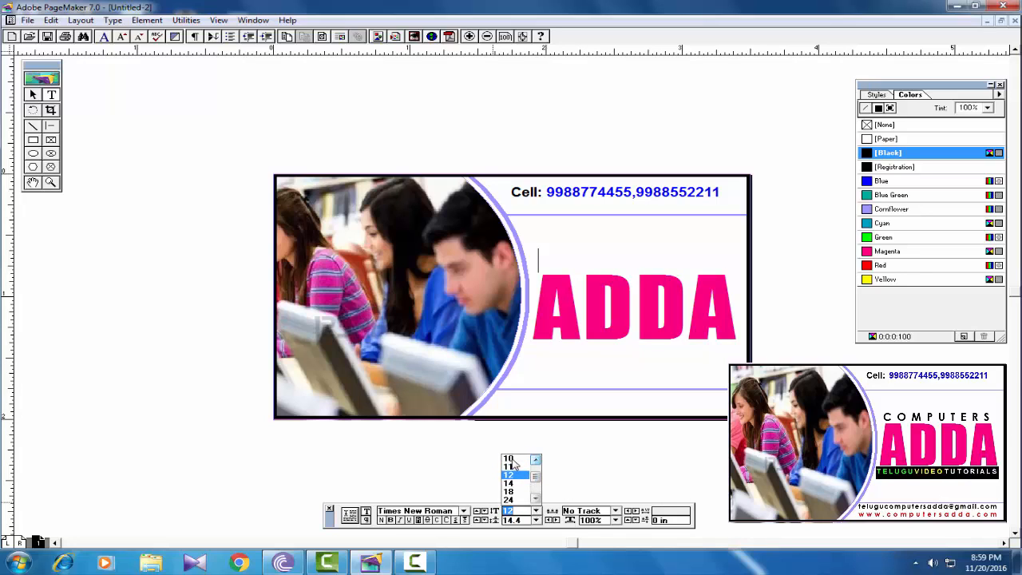
pyautogui.click(511, 459)
pyautogui.moveTo(455, 512); pyautogui.dragTo(342, 515)
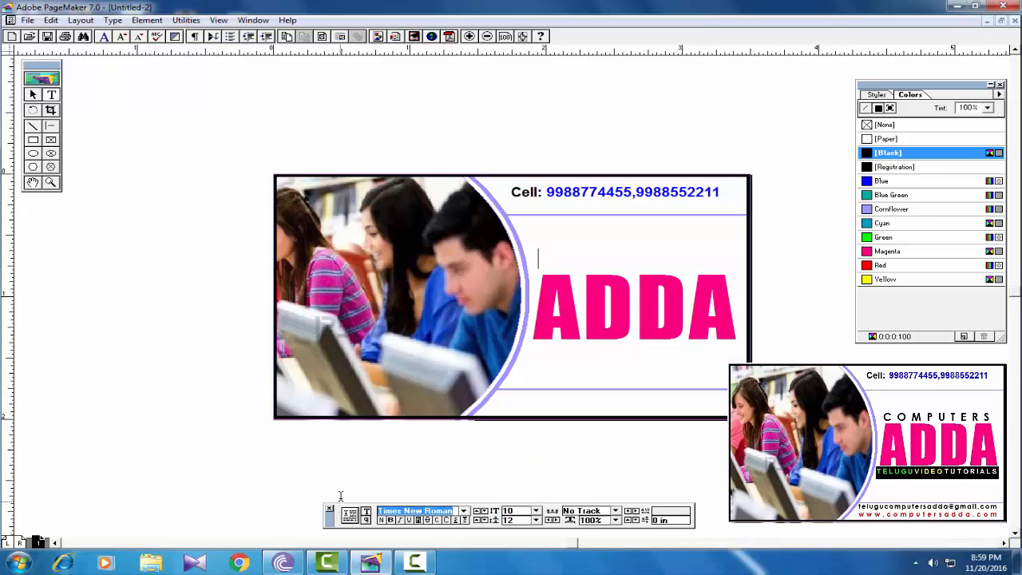
pyautogui.write('Centaur')
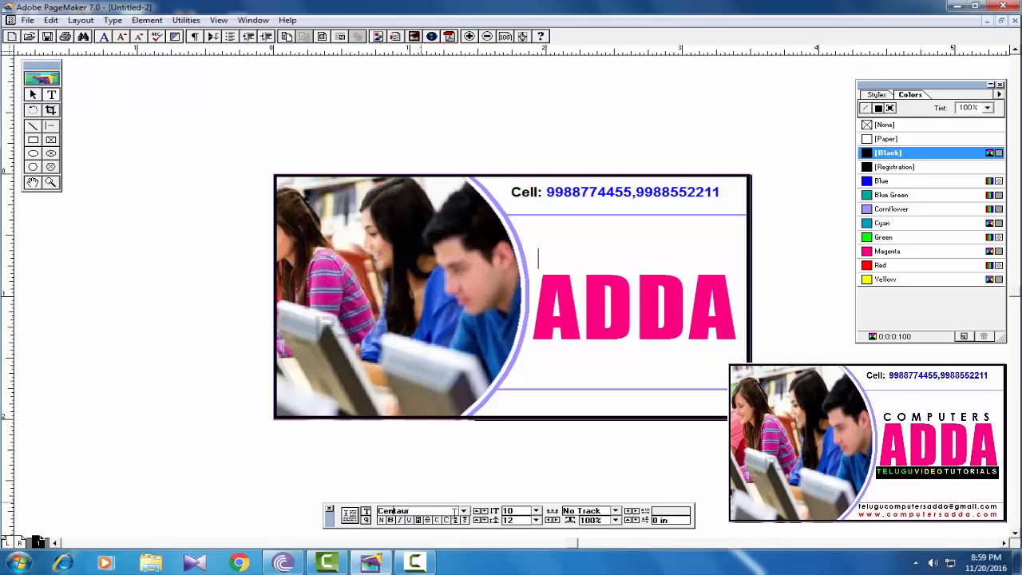
pyautogui.click(463, 511)
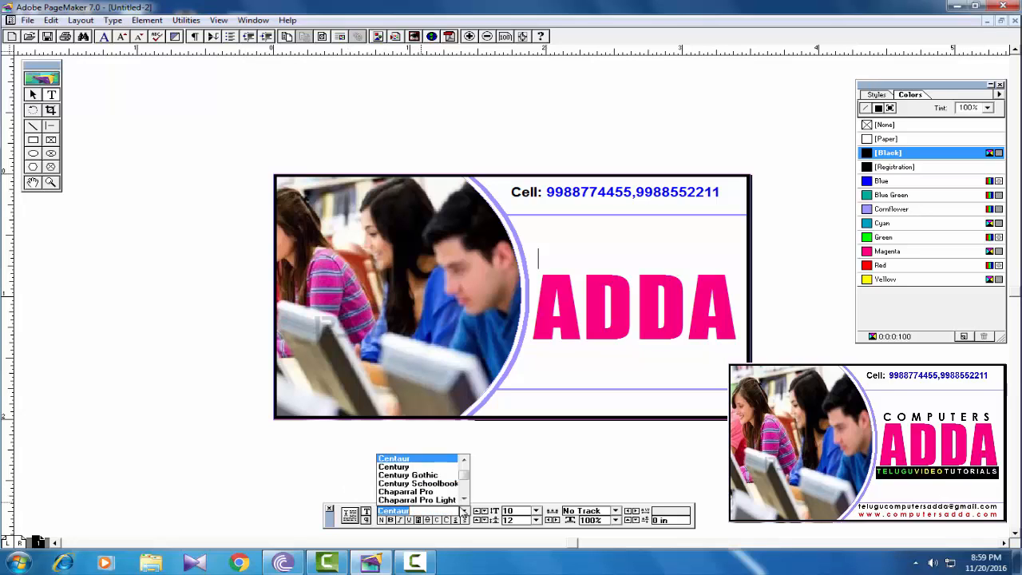
pyautogui.click(423, 480)
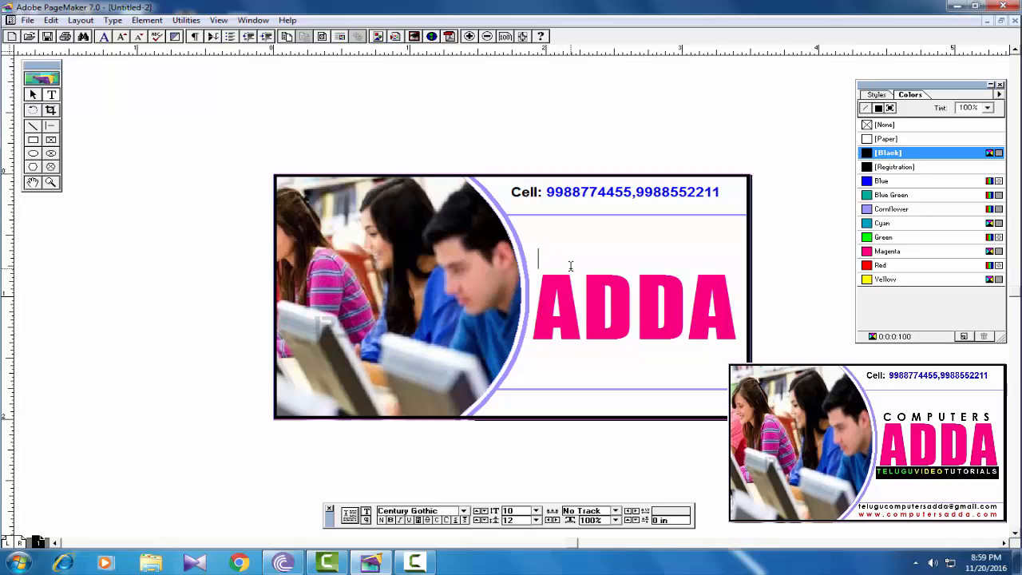
pyautogui.write('COMPUTERS')
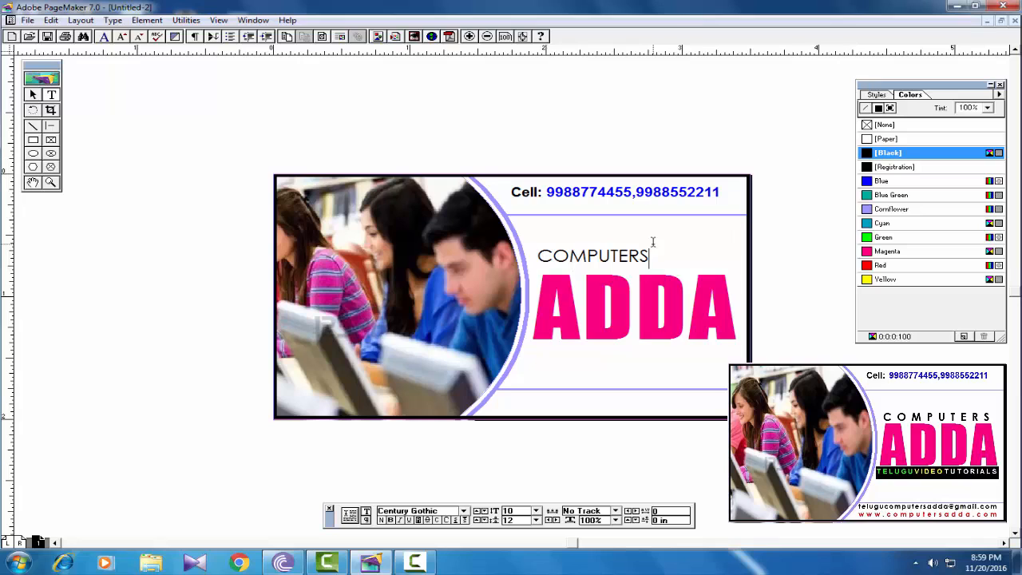
# - Bold COMPUTERS and move and resize its block to span ADDA's width
pyautogui.moveTo(650, 256); pyautogui.dragTo(537, 256)
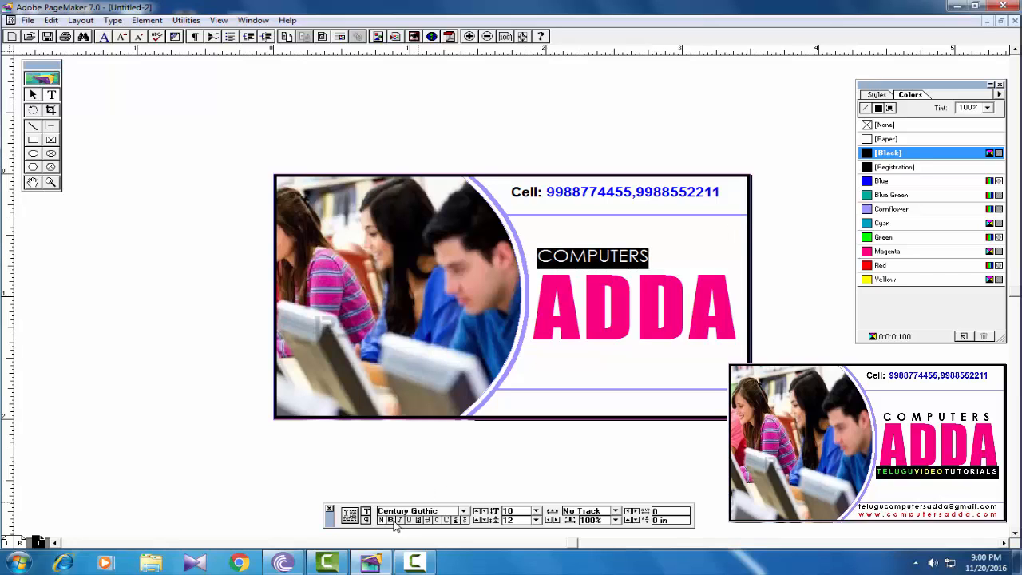
pyautogui.click(392, 520)
pyautogui.click(33, 95)
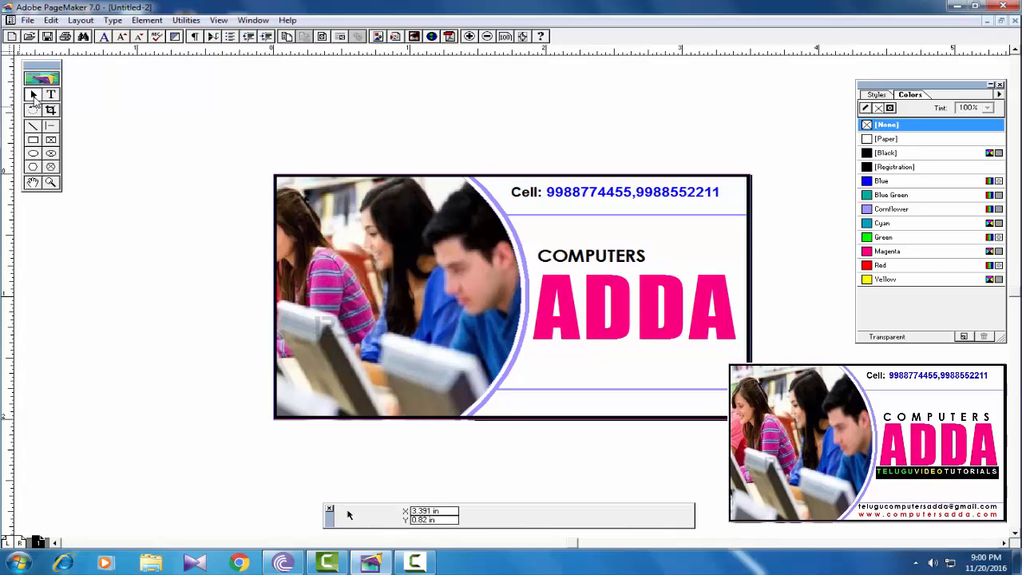
pyautogui.click(595, 268)
pyautogui.moveTo(595, 268); pyautogui.dragTo(592, 271)
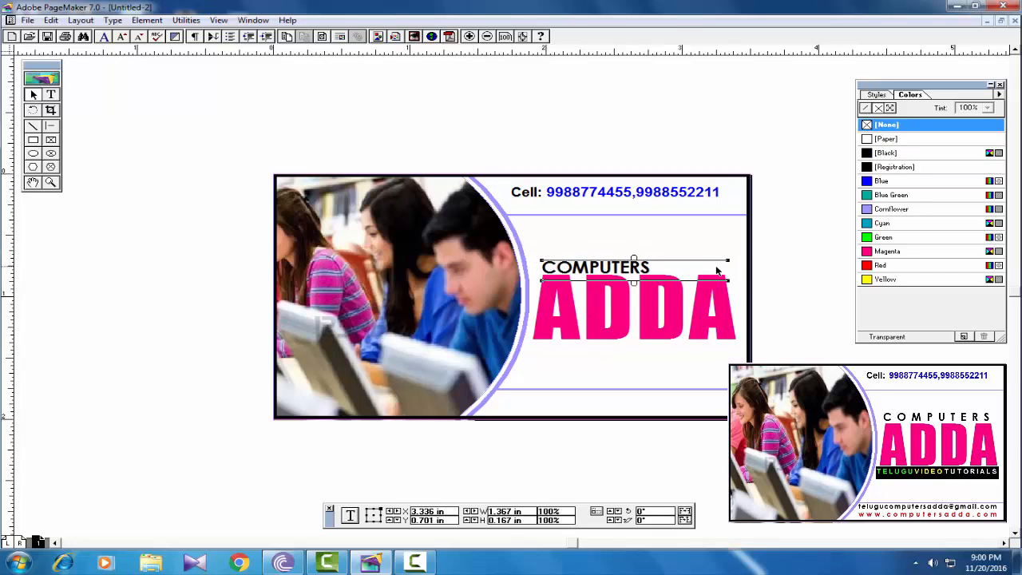
pyautogui.moveTo(728, 261); pyautogui.dragTo(724, 262)
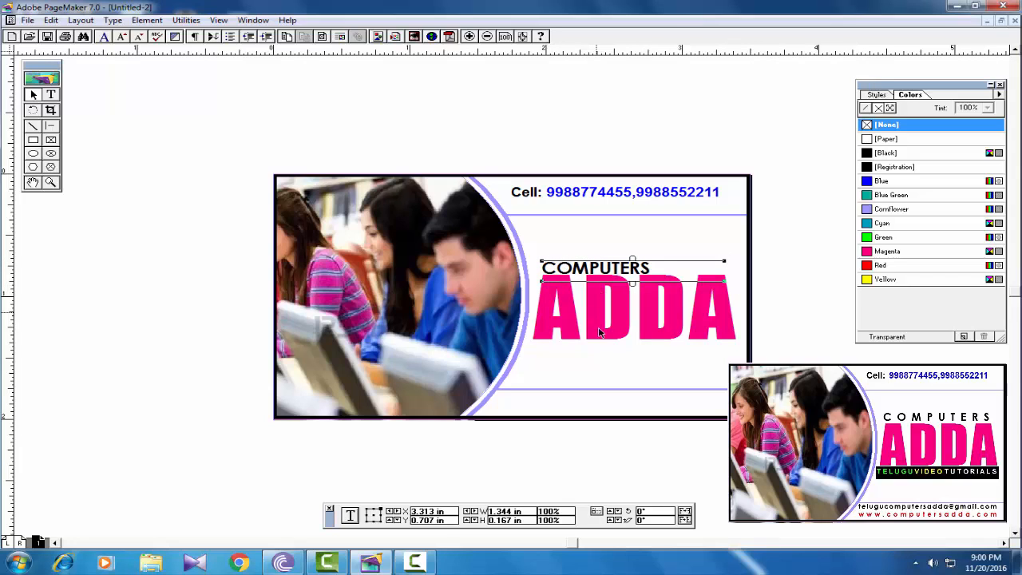
# - Force-justify COMPUTERS across the full box width
pyautogui.click(51, 94)
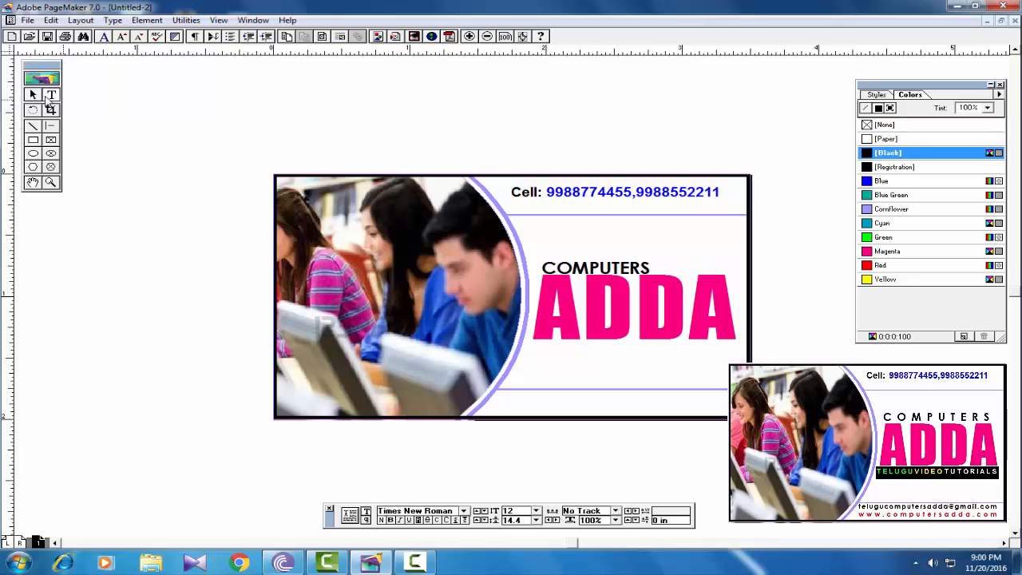
pyautogui.moveTo(652, 268); pyautogui.dragTo(527, 269)
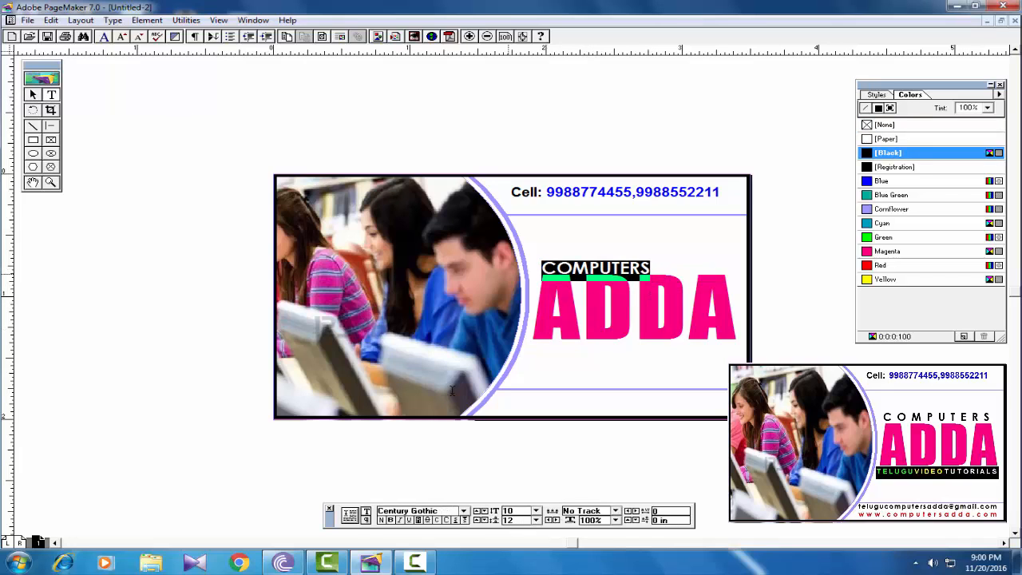
pyautogui.click(366, 520)
pyautogui.hotkey('ctrl', 'shift', 'f')
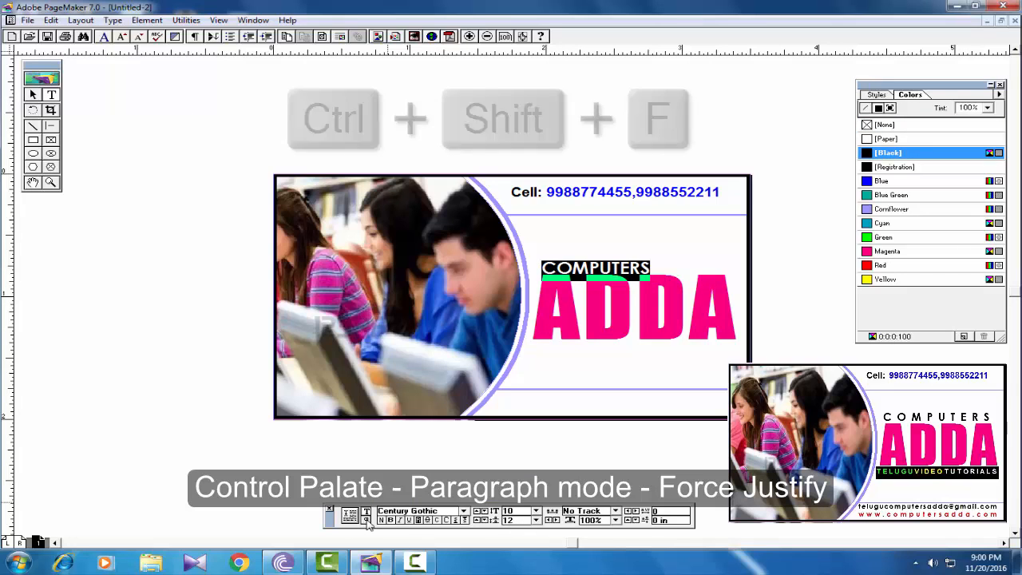
pyautogui.click(470, 520)
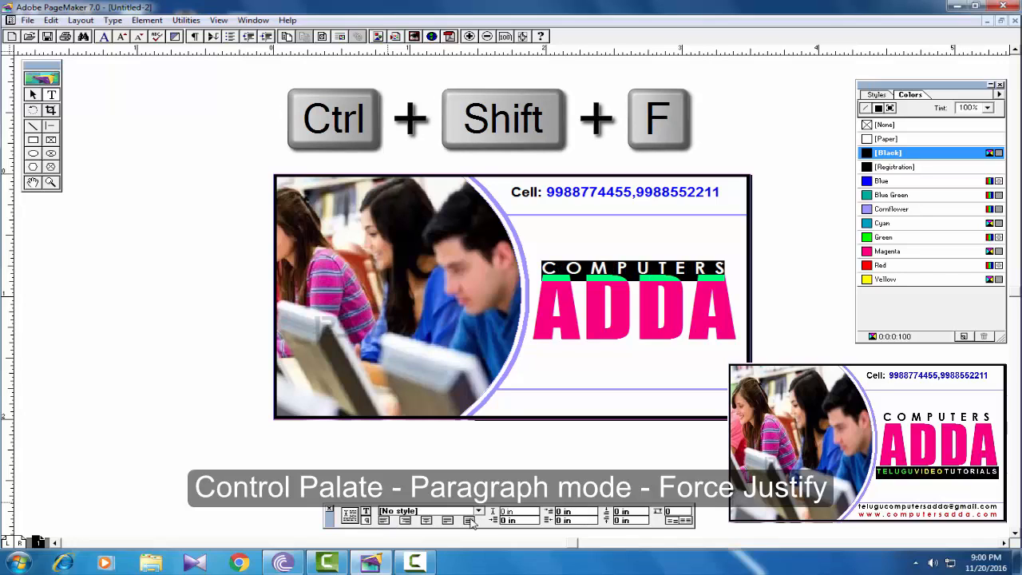
pyautogui.click(723, 267)
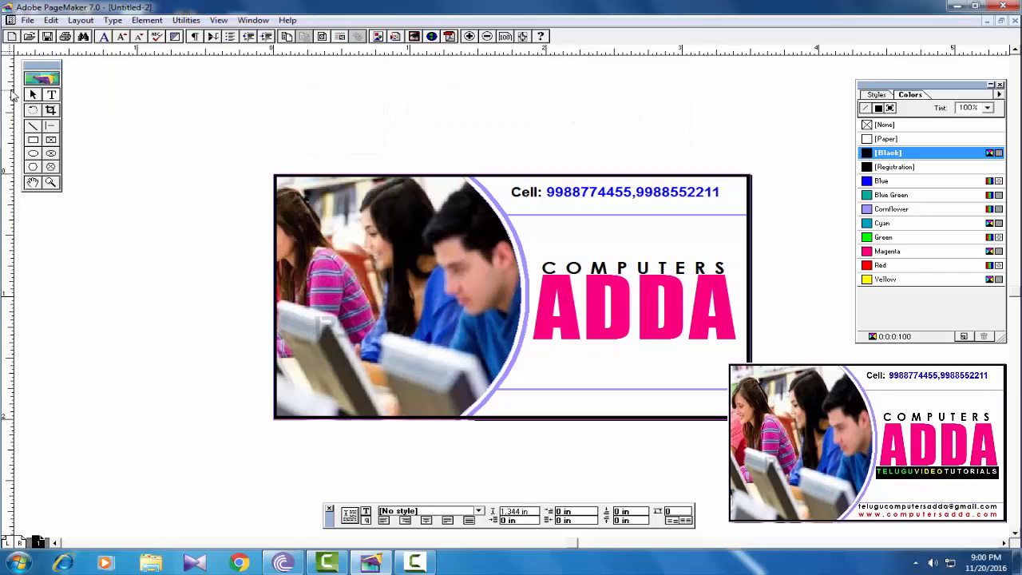
# - Draw a rectangle just below ADDA and fill it Black
pyautogui.click(34, 140)
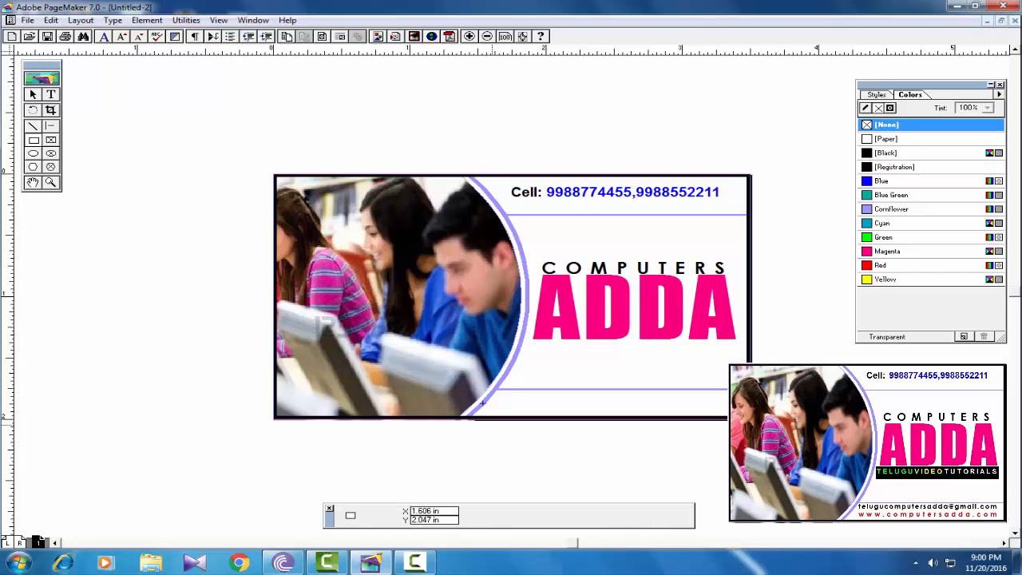
pyautogui.moveTo(527, 345); pyautogui.dragTo(738, 374)
pyautogui.click(888, 153)
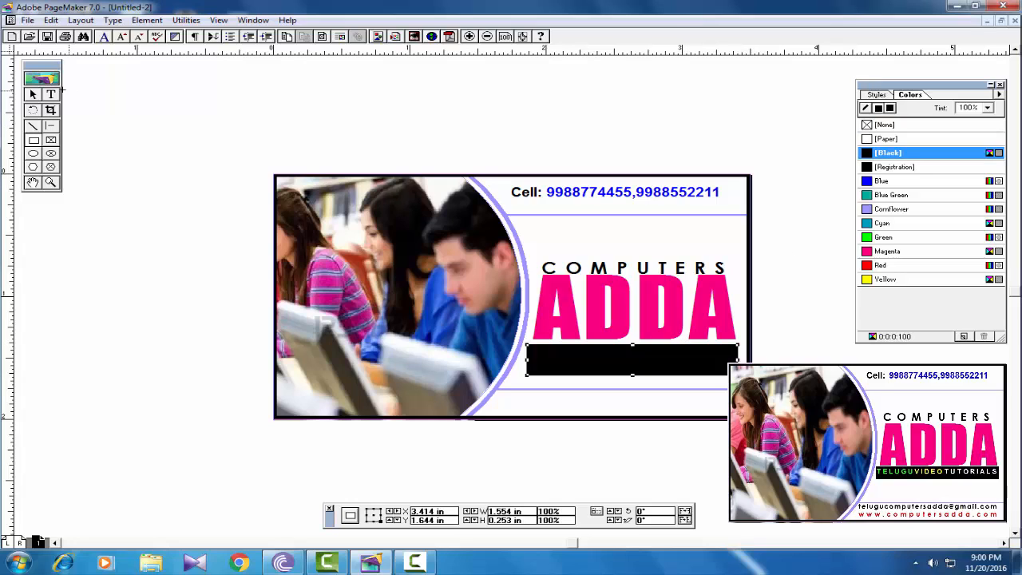
pyautogui.click(51, 94)
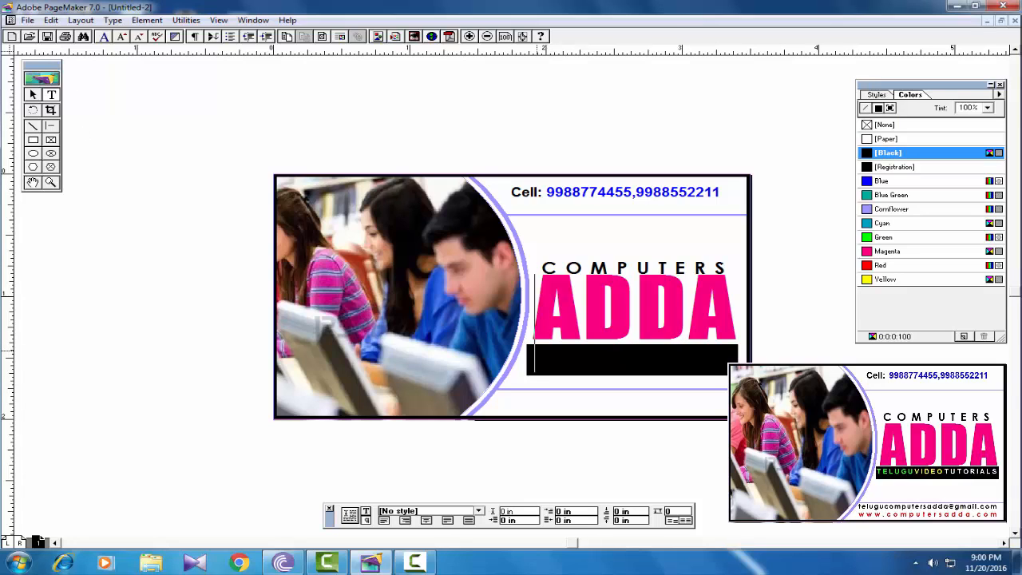
pyautogui.moveTo(534, 355); pyautogui.dragTo(561, 358)
pyautogui.click(561, 359)
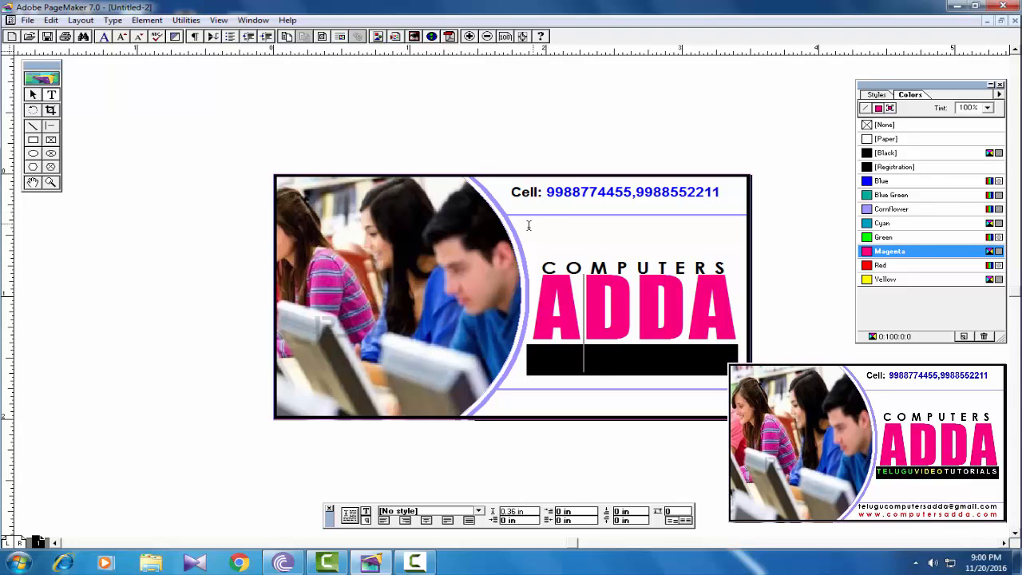
# - Create a 6 pt text frame above COMPUTERS and type TELUGU VIDEO TUTORIALS
pyautogui.moveTo(526, 226); pyautogui.dragTo(729, 246)
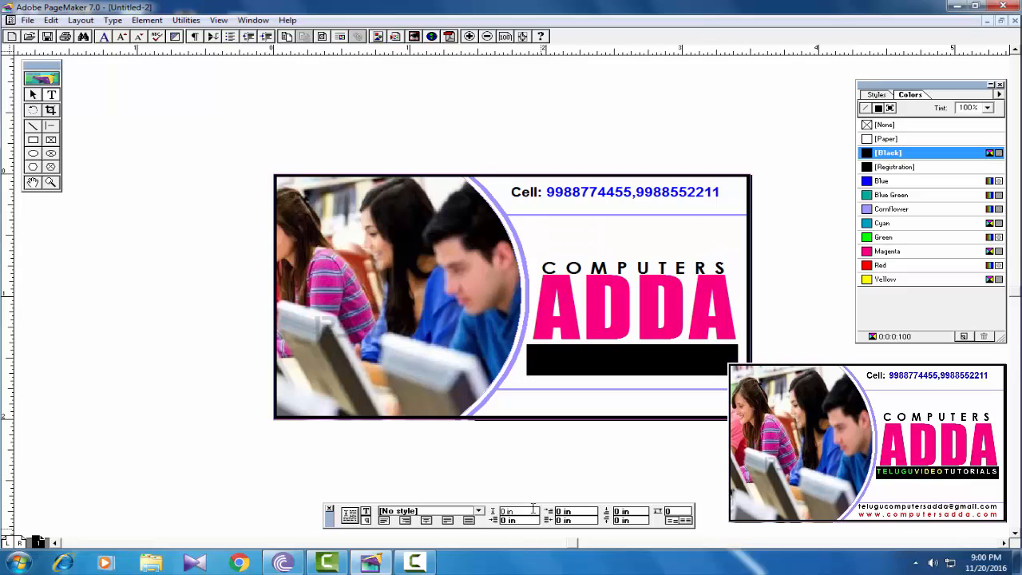
pyautogui.click(366, 512)
pyautogui.click(535, 510)
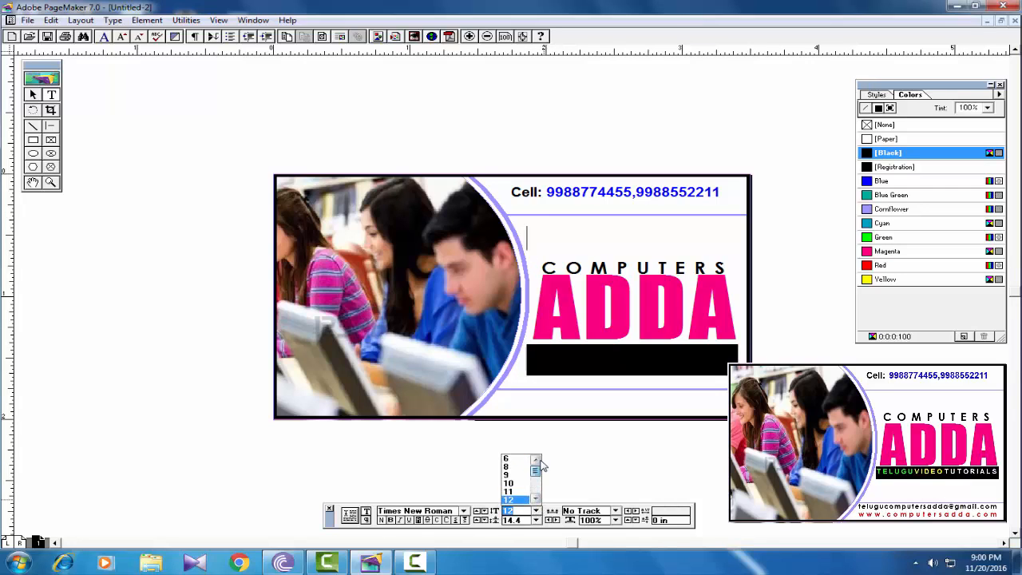
pyautogui.click(505, 460)
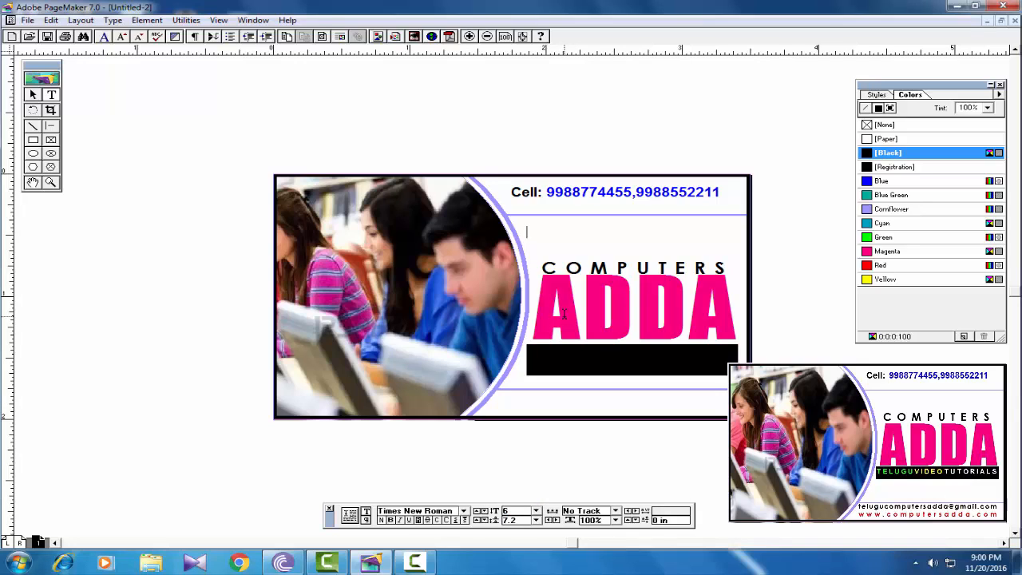
pyautogui.write('TELUGU VIDEO ')
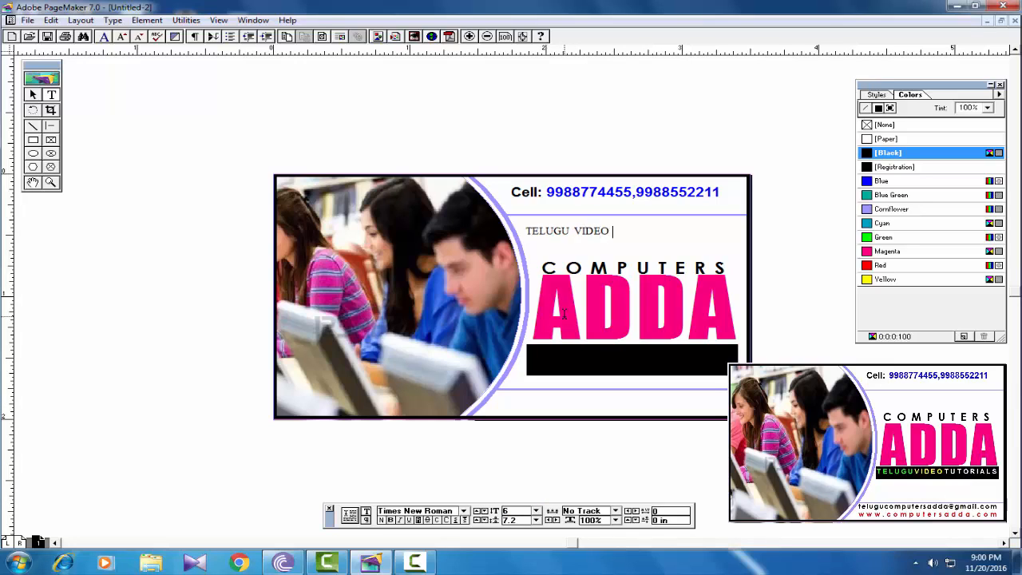
pyautogui.write('TUTORIALS')
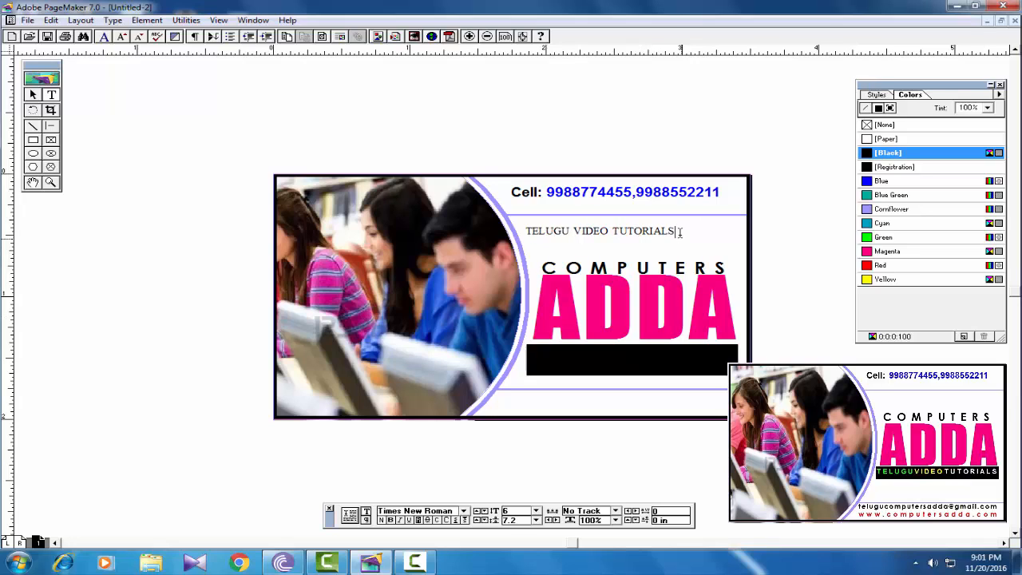
# - Set the tagline font to Arabic Transparent and colour it Green
pyautogui.moveTo(675, 232); pyautogui.dragTo(642, 231)
pyautogui.moveTo(580, 225); pyautogui.dragTo(517, 225)
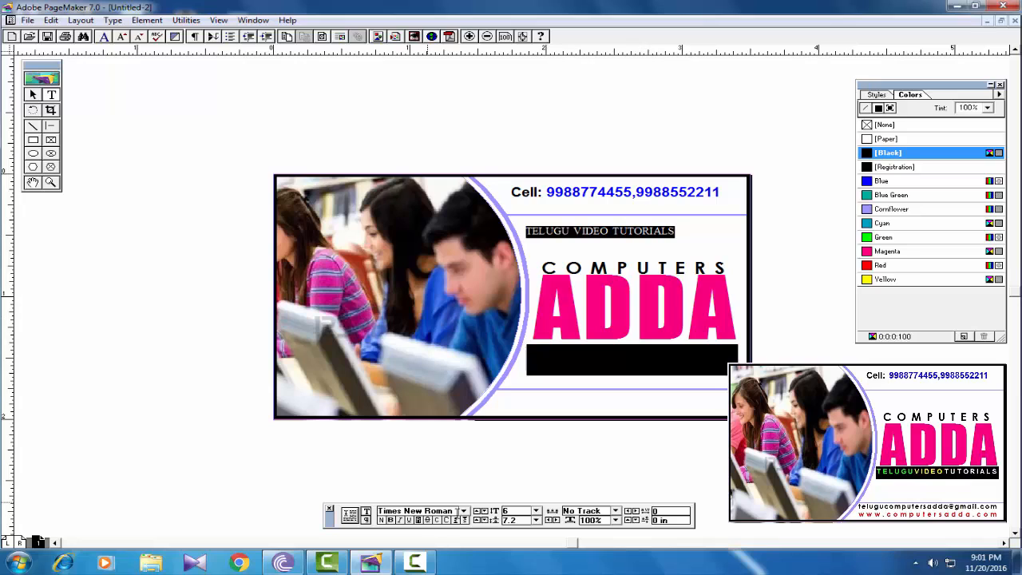
pyautogui.click(448, 512)
pyautogui.write('abic Transparent')
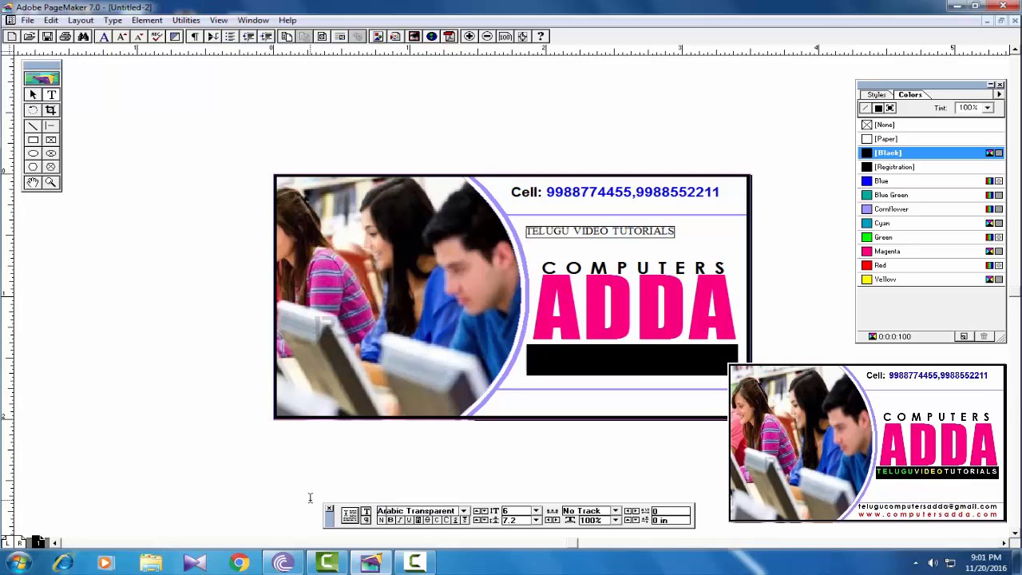
pyautogui.press('Return')
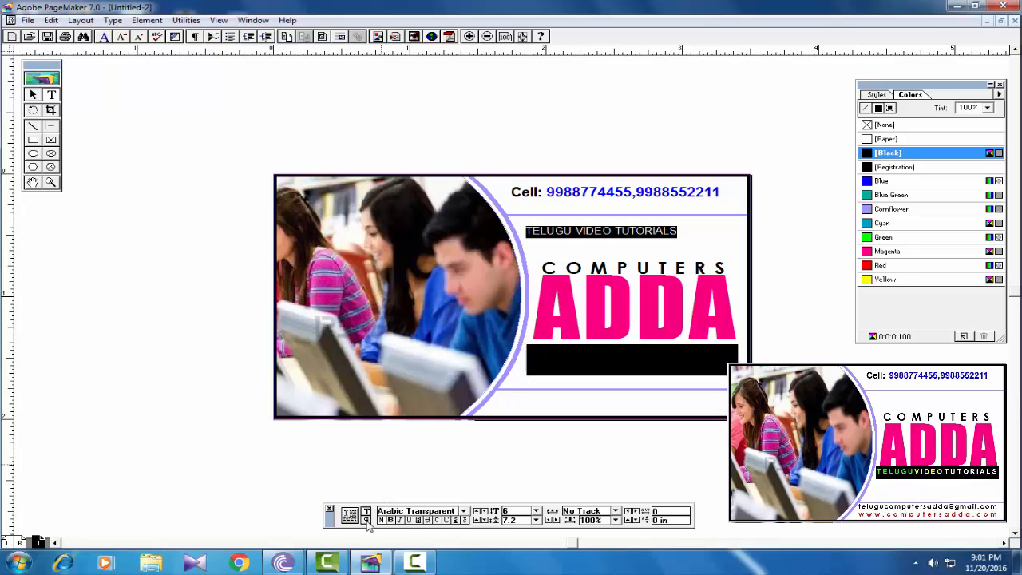
pyautogui.click(705, 240)
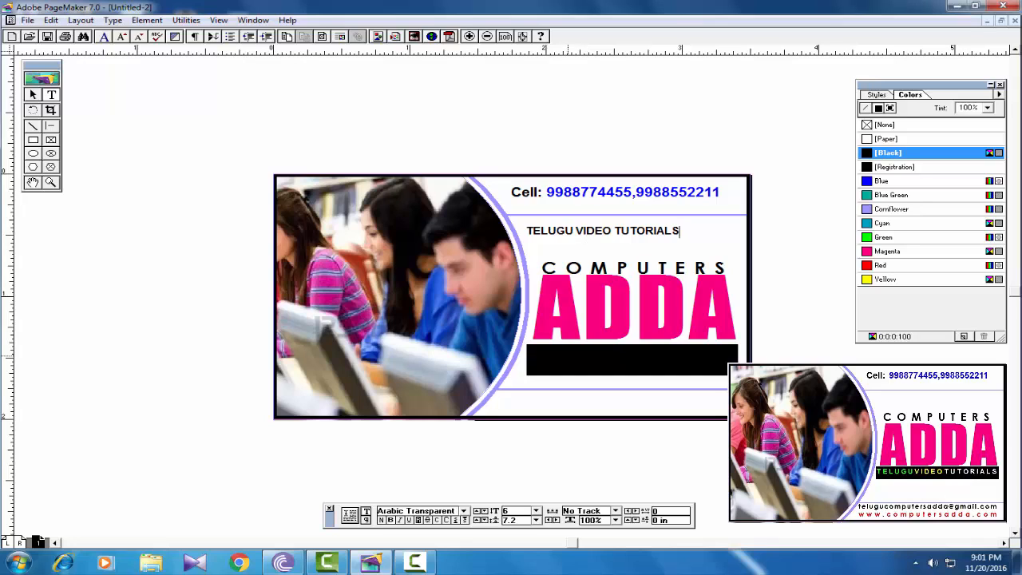
pyautogui.moveTo(683, 231); pyautogui.dragTo(534, 223)
pyautogui.click(885, 237)
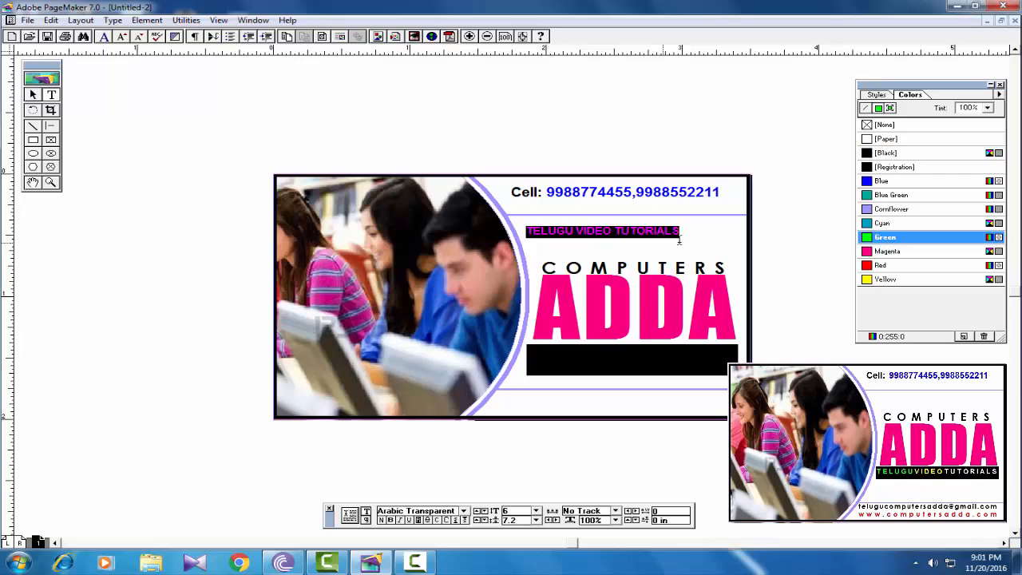
pyautogui.click(685, 235)
pyautogui.click(32, 95)
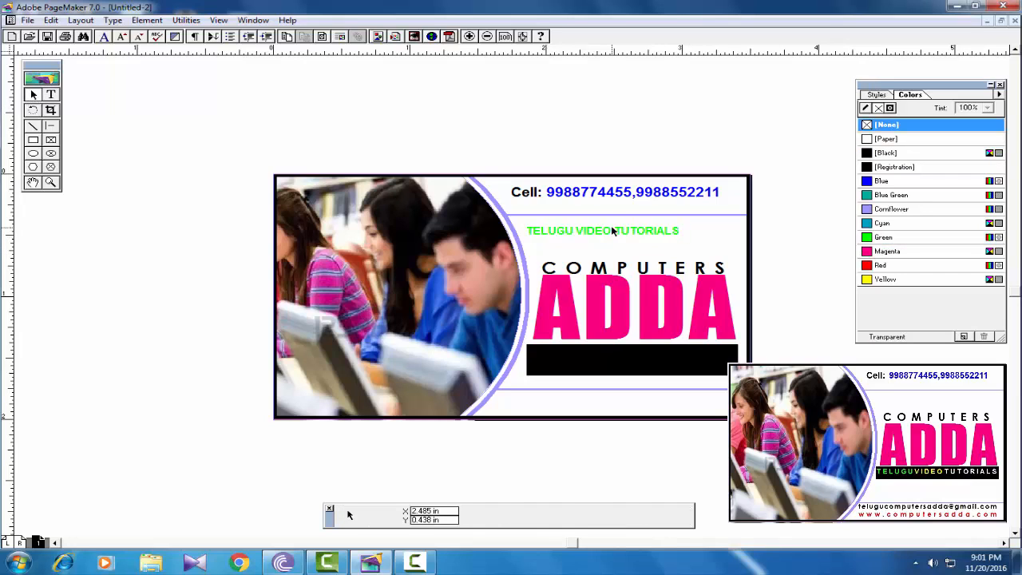
# - Move the tagline into the black bar, fit its block, and force-justify it
pyautogui.moveTo(611, 234); pyautogui.dragTo(631, 363)
pyautogui.click(617, 370)
pyautogui.click(630, 360)
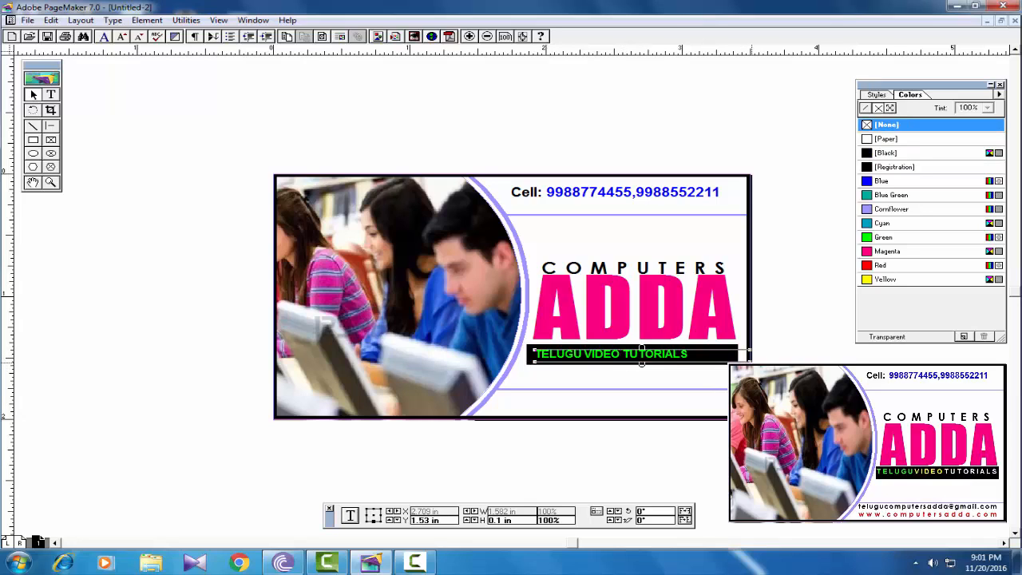
pyautogui.moveTo(746, 359); pyautogui.dragTo(733, 359)
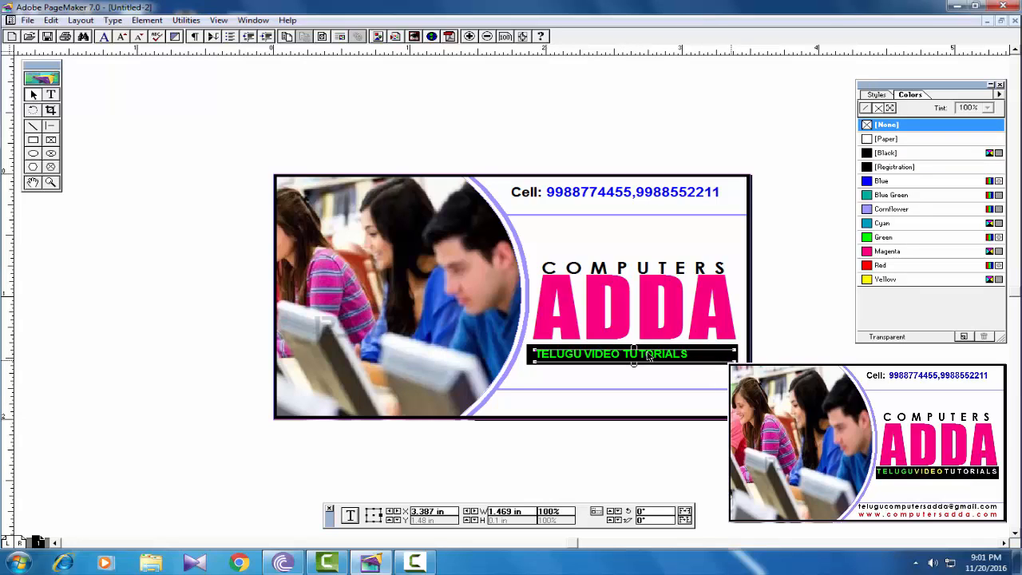
pyautogui.moveTo(533, 362); pyautogui.dragTo(528, 361)
pyautogui.click(50, 94)
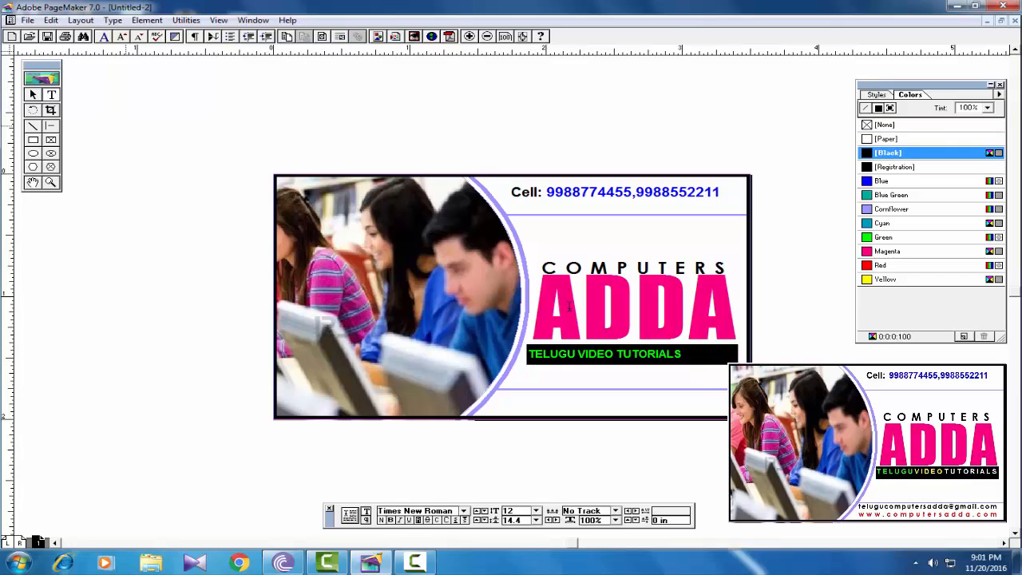
pyautogui.hotkey('ctrl', 'a')
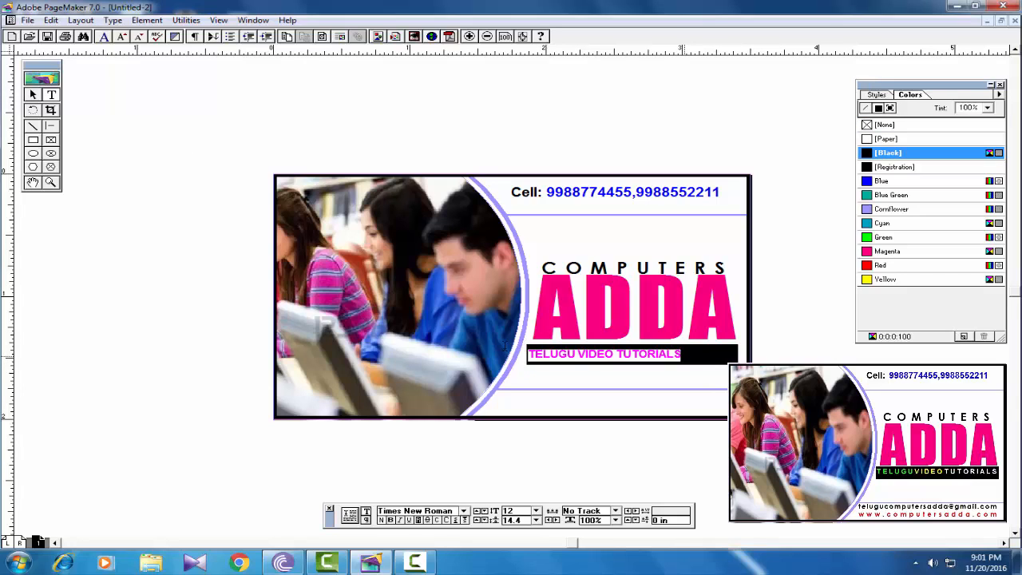
pyautogui.click(367, 520)
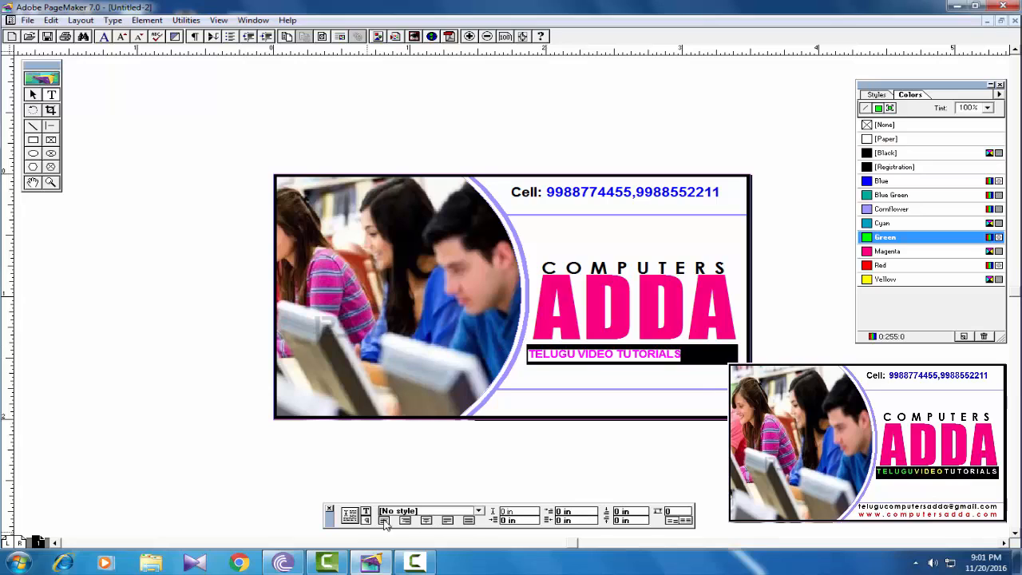
pyautogui.click(469, 521)
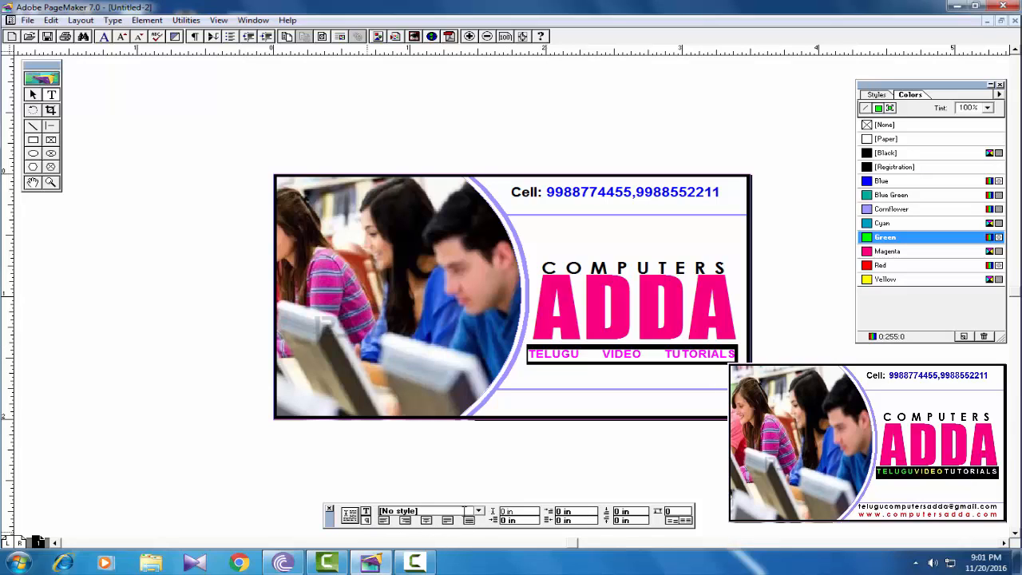
# - Delete the spaces so the tagline reads TELUGUVIDEOTUTORIALS
pyautogui.click(604, 355)
pyautogui.press('BackSpace')
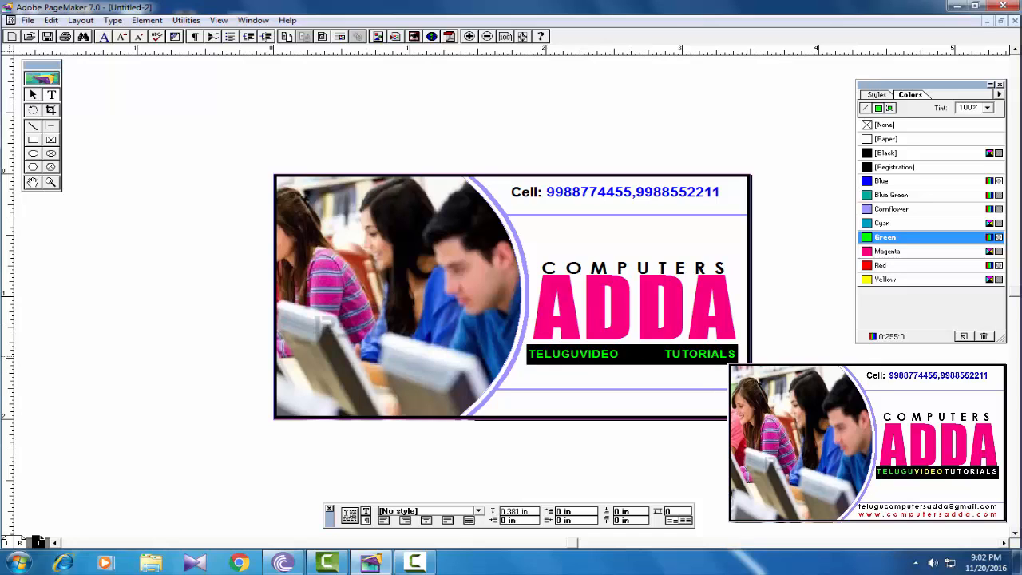
pyautogui.click(665, 355)
pyautogui.press('BackSpace')
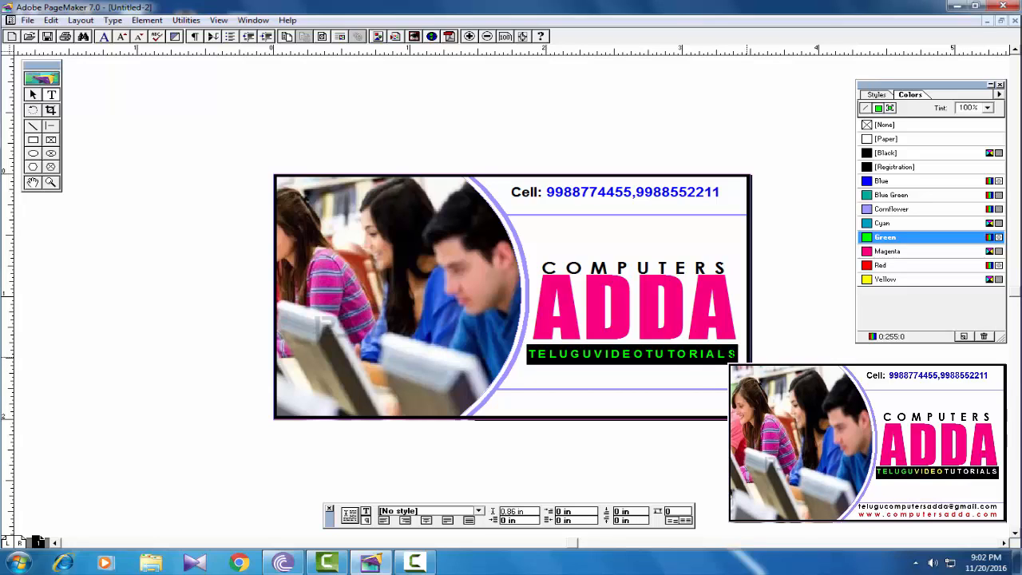
# - Colour VIDEO Yellow and TUTORIALS white [Paper]
pyautogui.moveTo(594, 354); pyautogui.dragTo(646, 353)
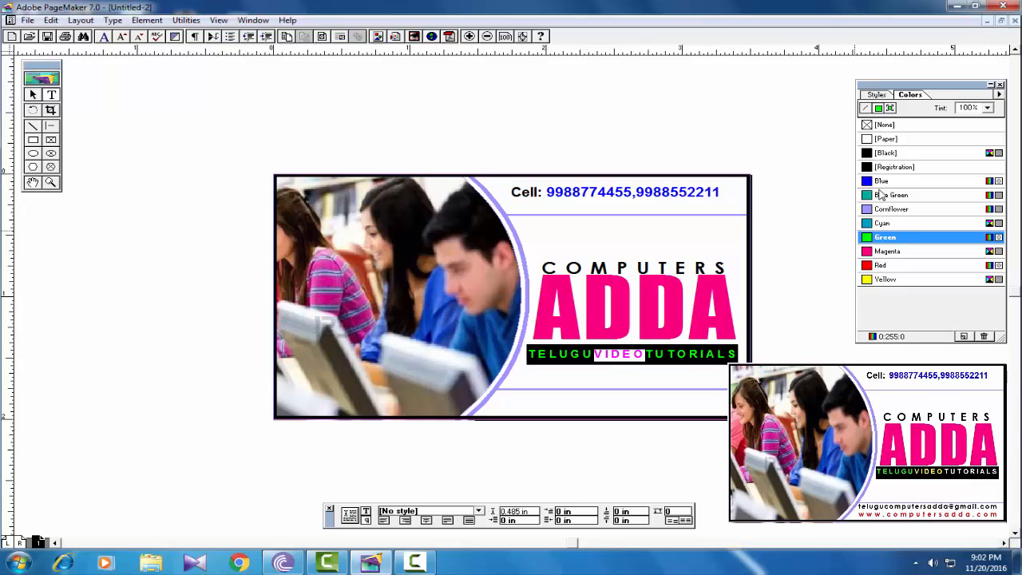
pyautogui.click(883, 279)
pyautogui.click(665, 363)
pyautogui.click(649, 354)
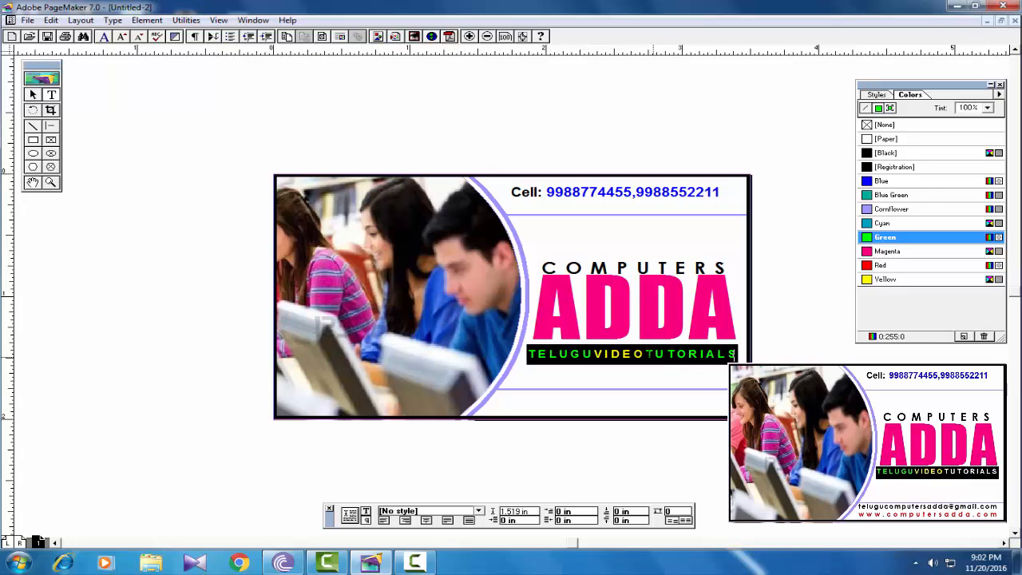
pyautogui.moveTo(645, 354); pyautogui.dragTo(736, 354)
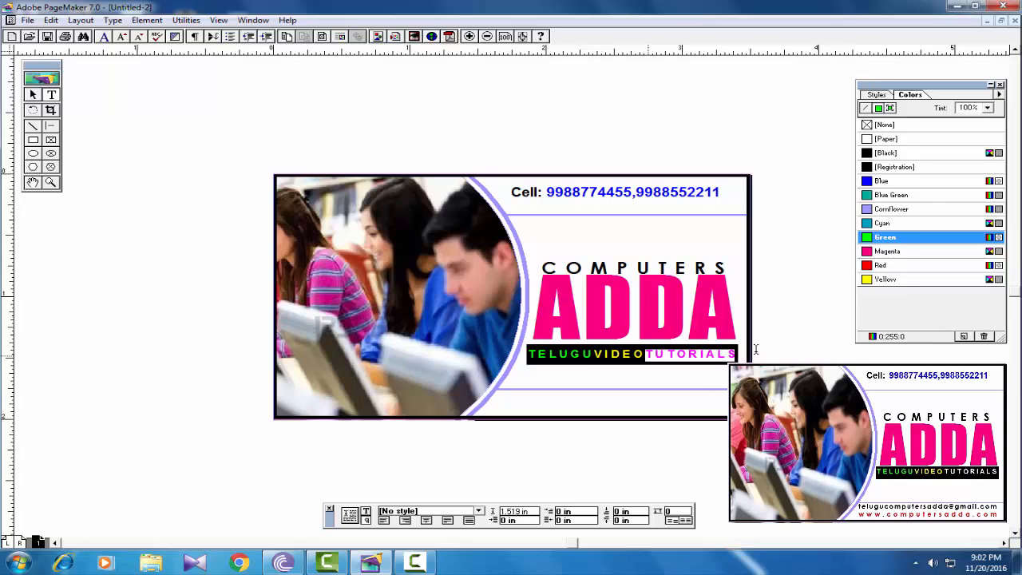
pyautogui.click(884, 139)
pyautogui.click(670, 357)
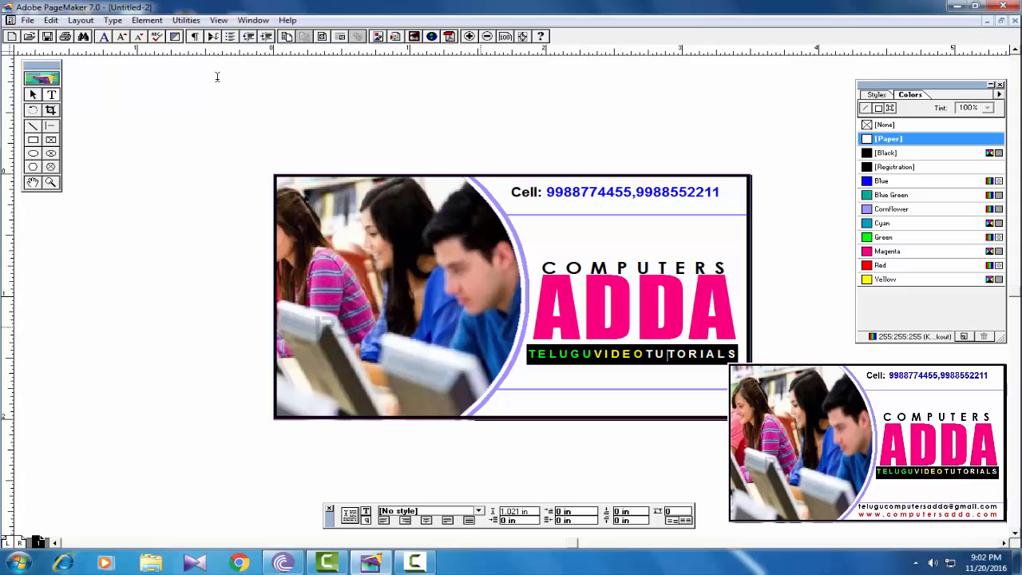
pyautogui.click(34, 95)
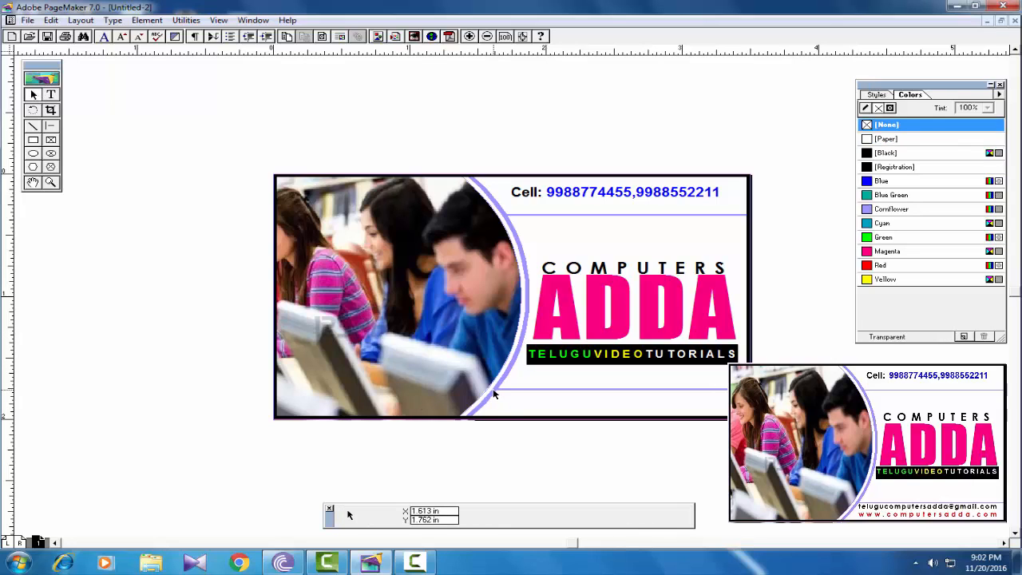
pyautogui.click(53, 95)
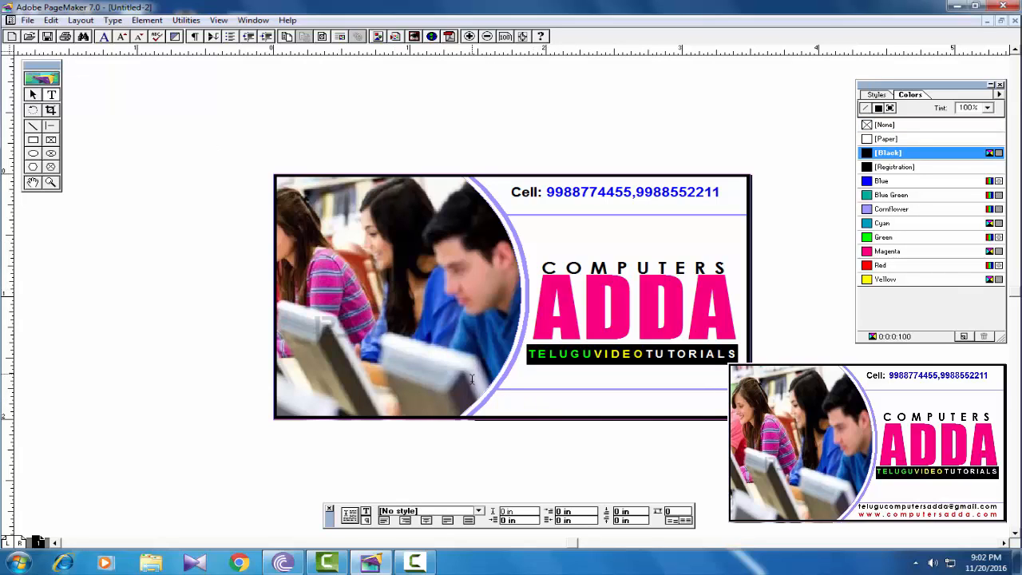
pyautogui.moveTo(497, 399); pyautogui.dragTo(727, 405)
pyautogui.click(365, 511)
pyautogui.click(536, 510)
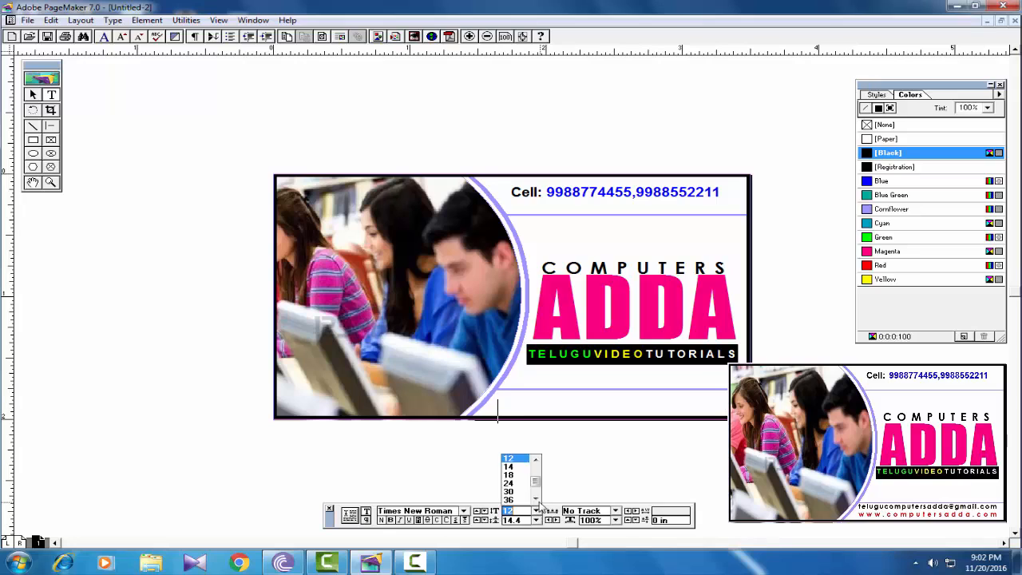
pyautogui.moveTo(536, 482); pyautogui.dragTo(536, 457)
pyautogui.click(507, 460)
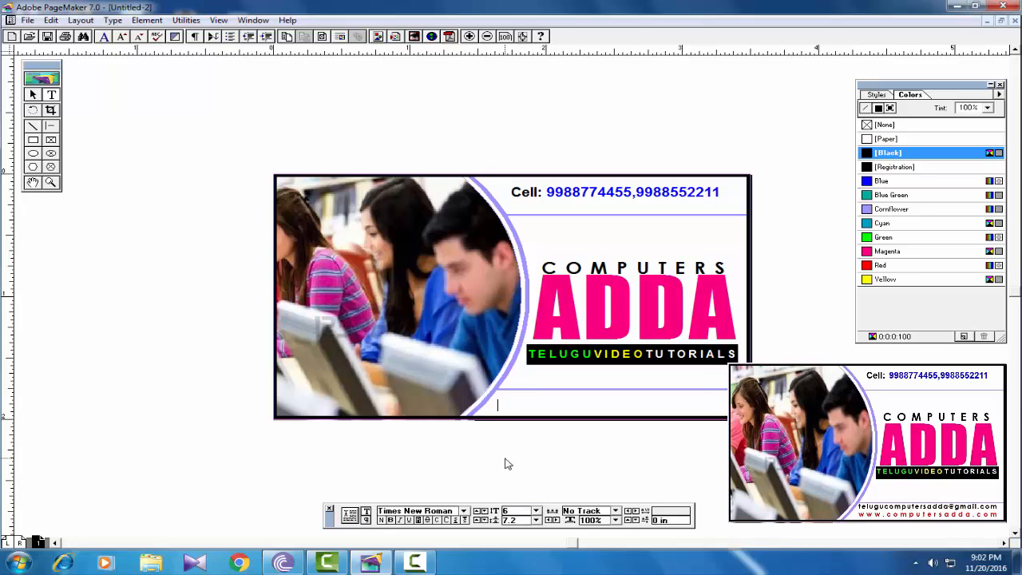
pyautogui.click(498, 383)
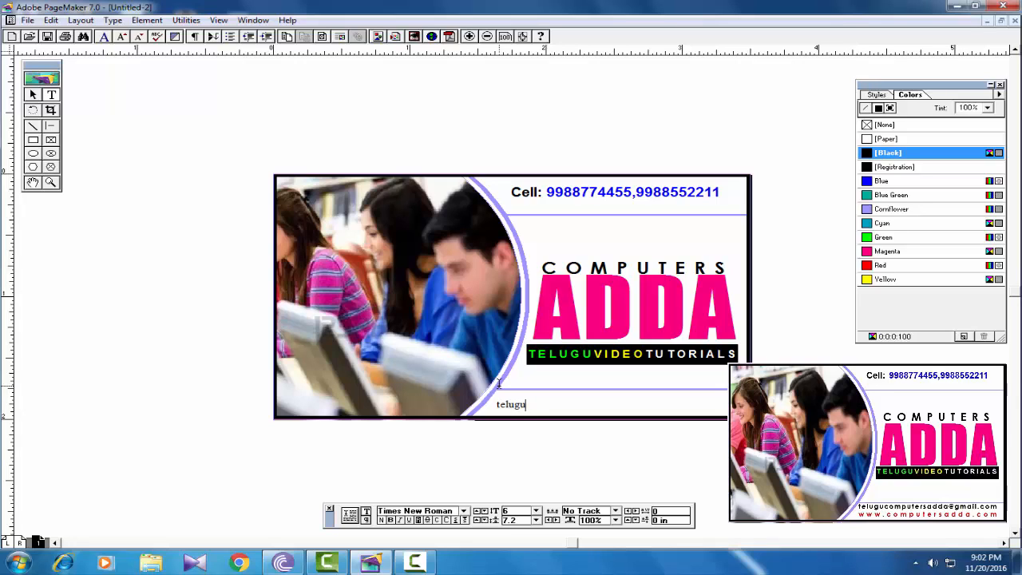
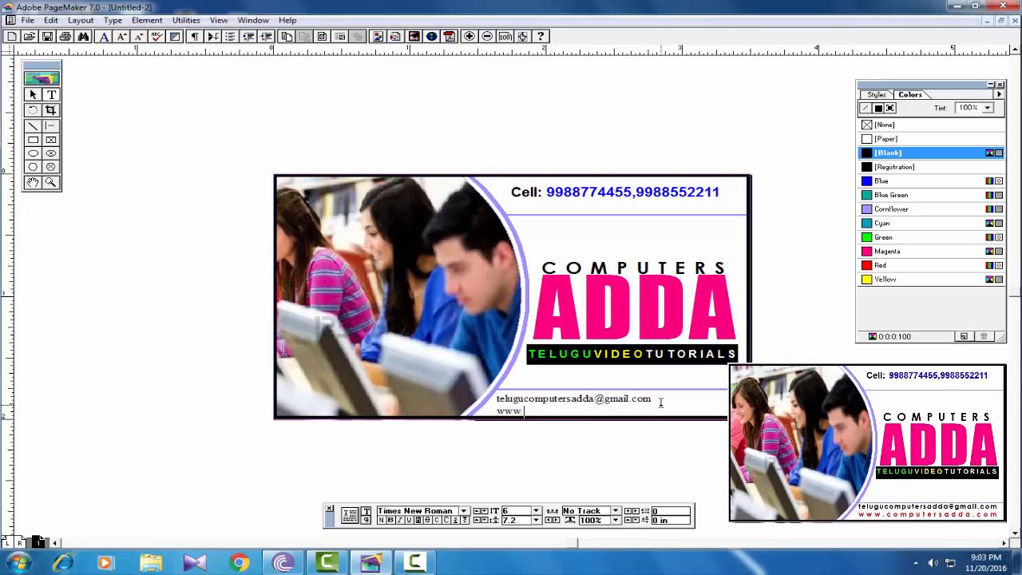
pyautogui.write('www.computersadda.com')
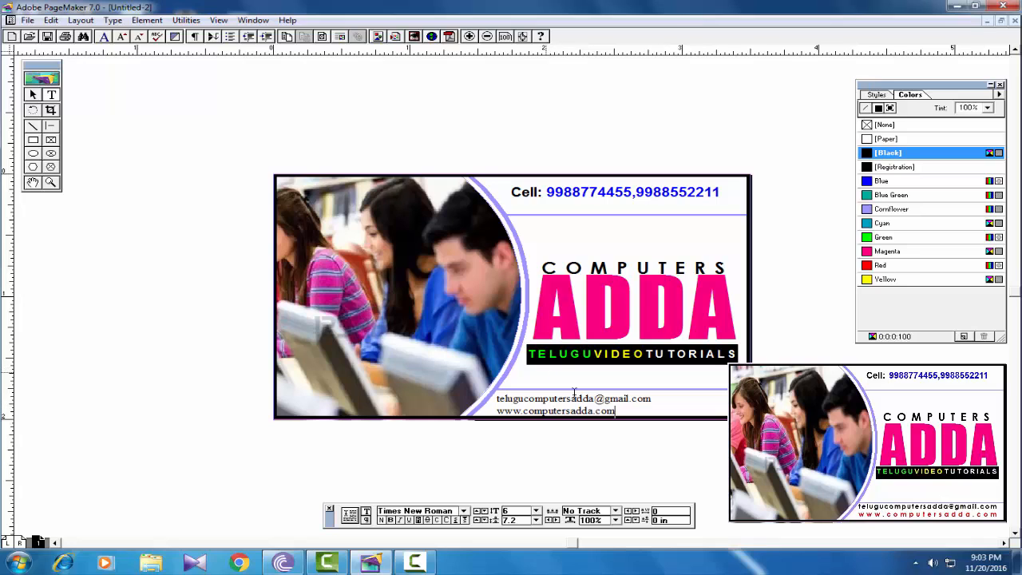
# - Set both footer lines in Century Gothic
pyautogui.moveTo(621, 412); pyautogui.dragTo(493, 391)
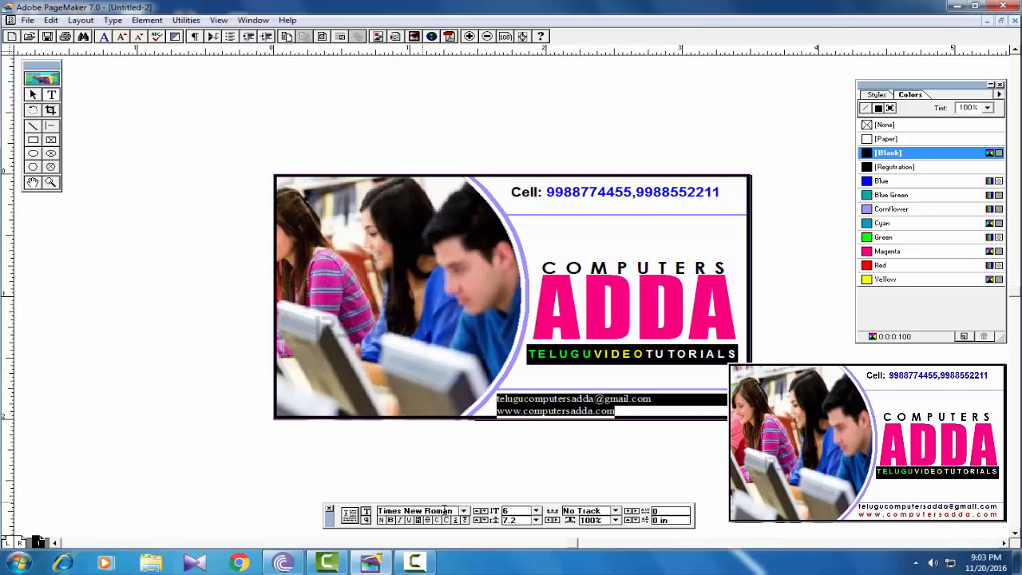
pyautogui.moveTo(456, 511); pyautogui.dragTo(372, 516)
pyautogui.write('ce')
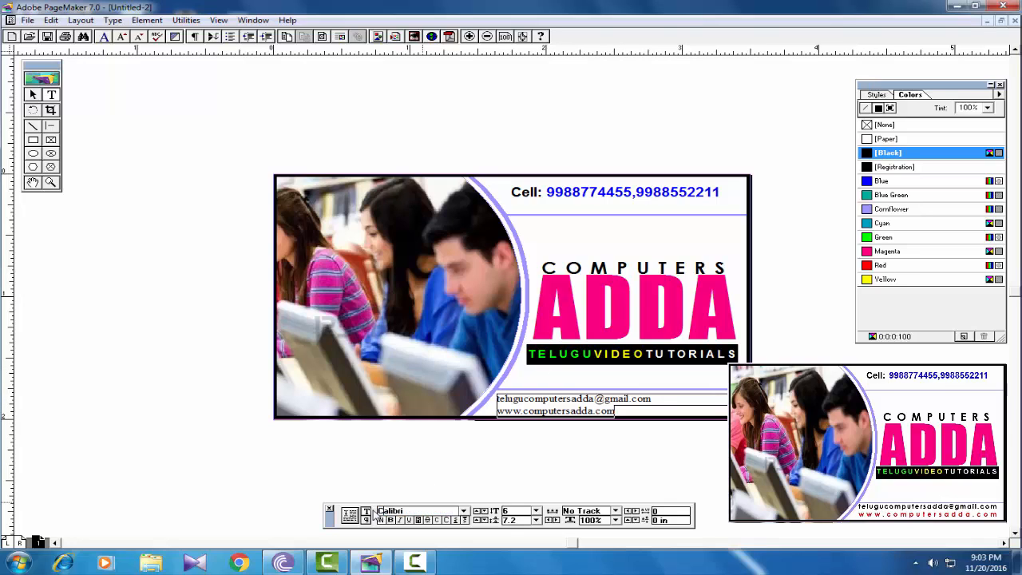
pyautogui.click(464, 512)
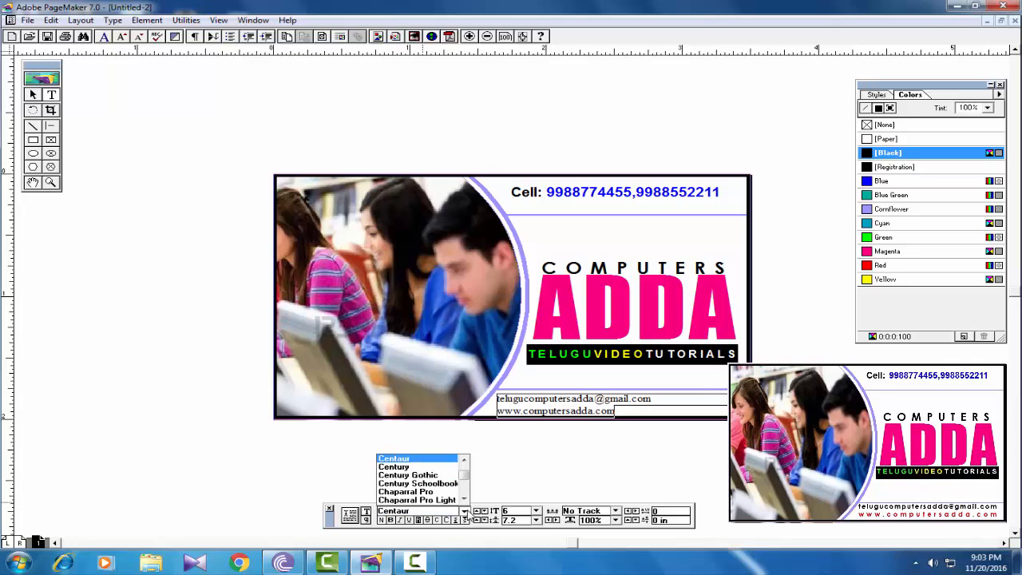
pyautogui.click(428, 474)
# - Apply a type style and force-justify both footer lines across the card's bottom
pyautogui.moveTo(692, 410); pyautogui.dragTo(483, 398)
pyautogui.click(398, 520)
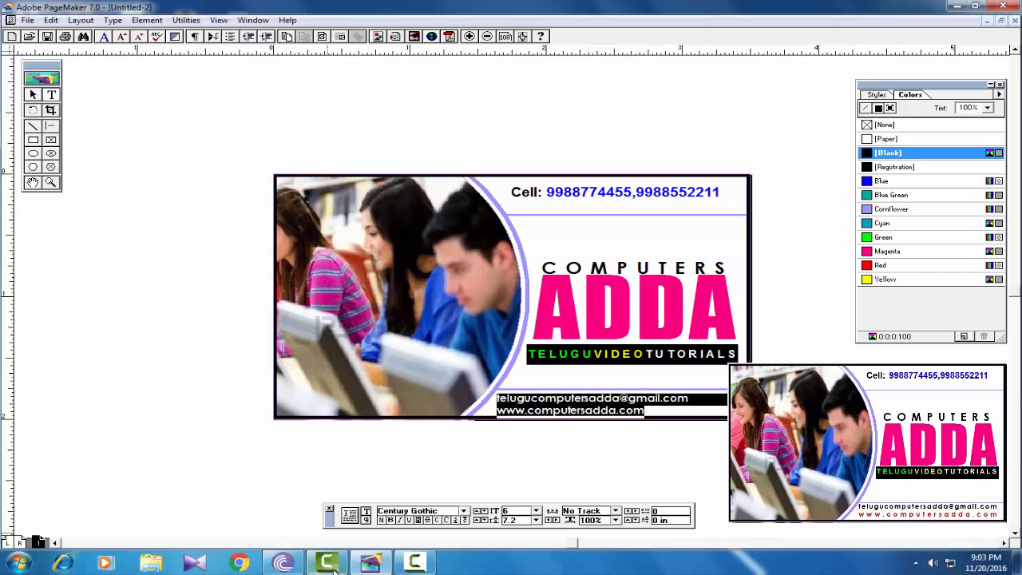
pyautogui.click(366, 520)
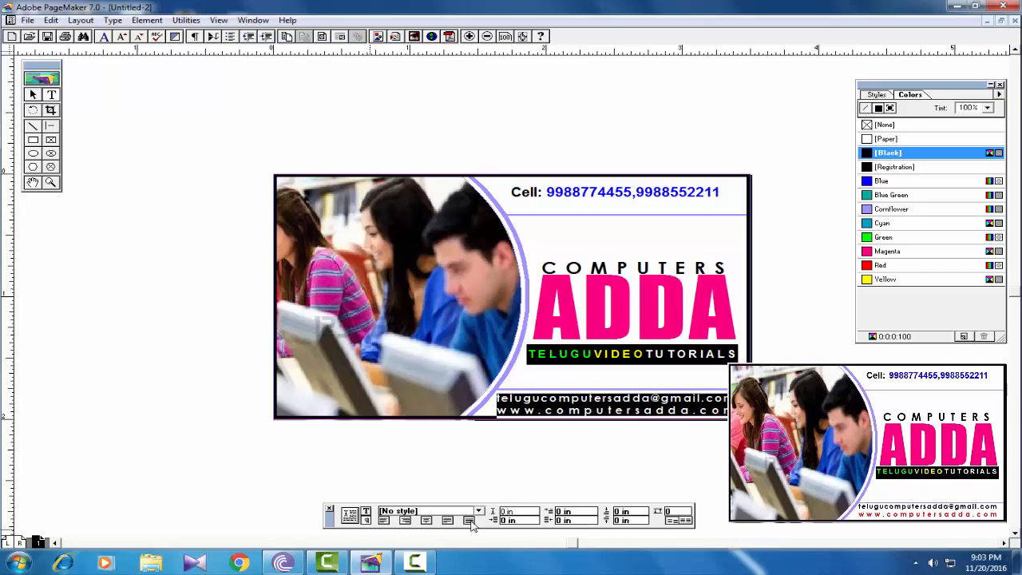
pyautogui.click(469, 520)
pyautogui.click(729, 414)
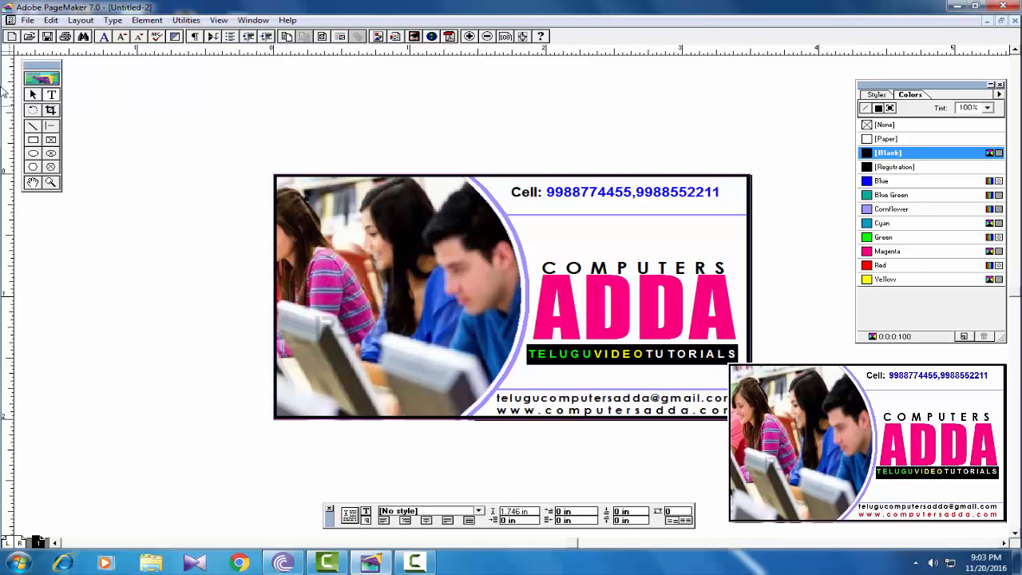
pyautogui.click(34, 95)
pyautogui.click(564, 398)
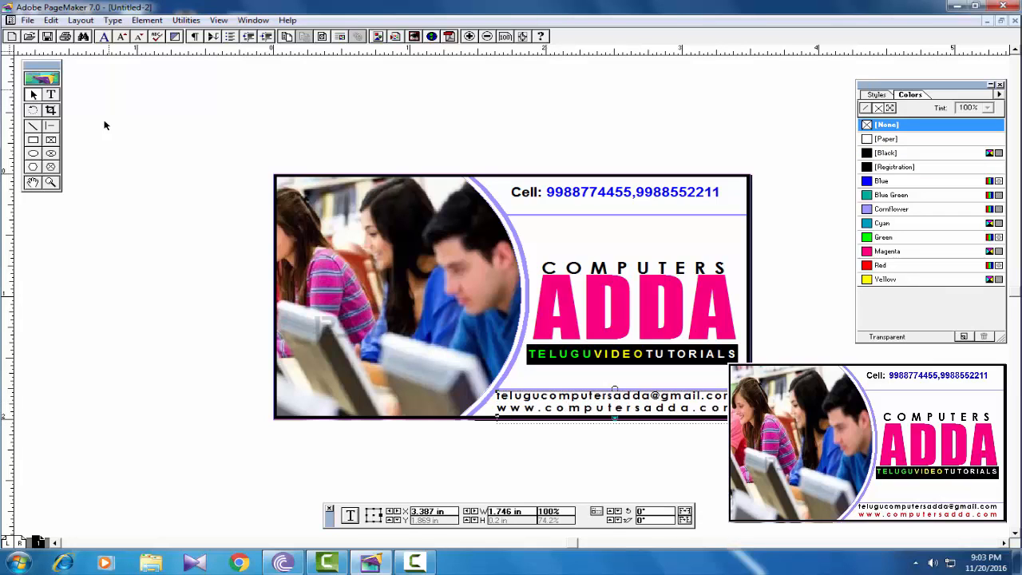
# - Colour the footer's website line Red in the Colors palette
pyautogui.click(51, 95)
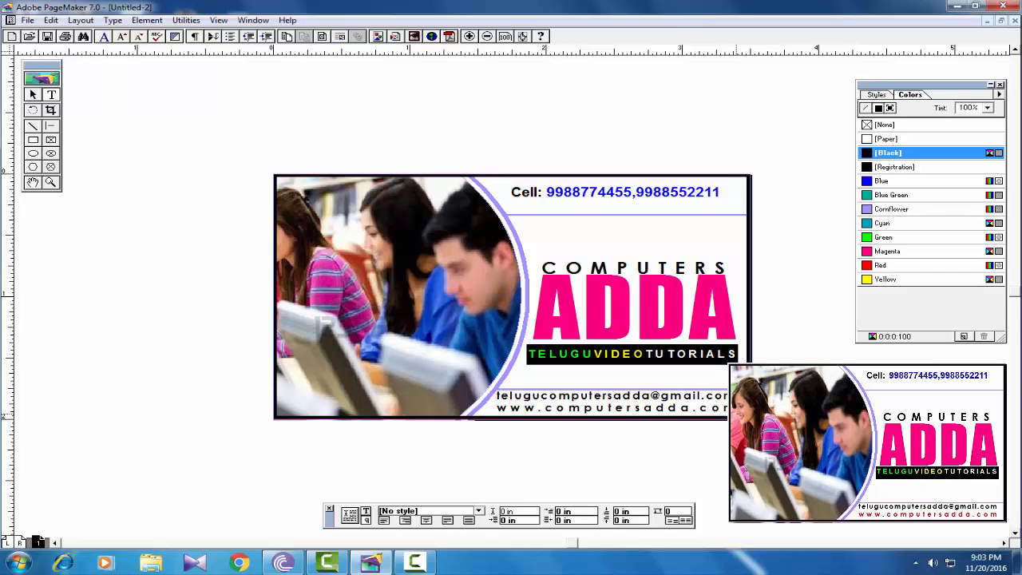
pyautogui.moveTo(728, 408); pyautogui.dragTo(489, 406)
pyautogui.click(879, 267)
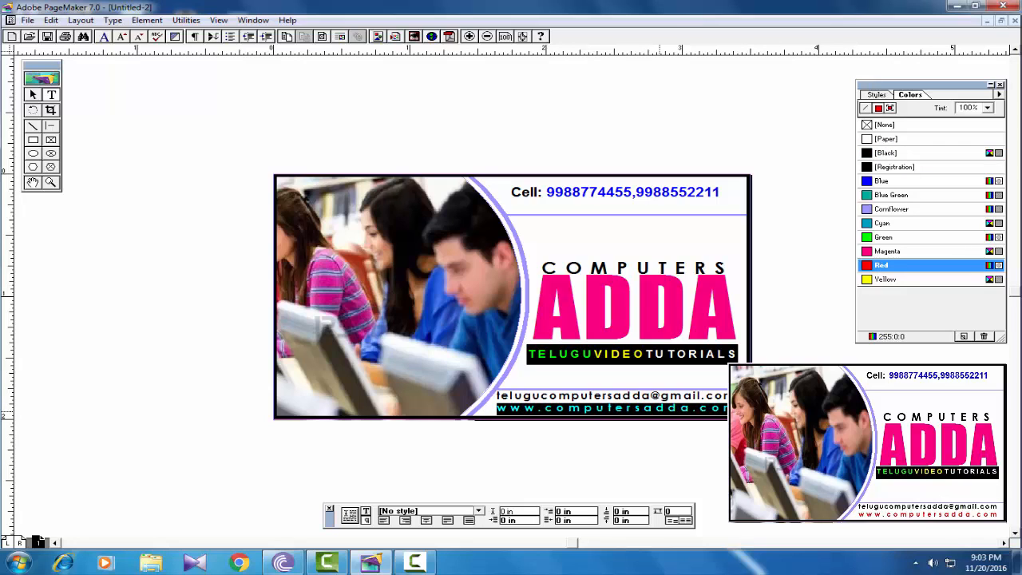
pyautogui.click(645, 408)
# - Compare Cornflower on the footer's email line, then leave it [Black]
pyautogui.moveTo(728, 395); pyautogui.dragTo(490, 396)
pyautogui.click(883, 153)
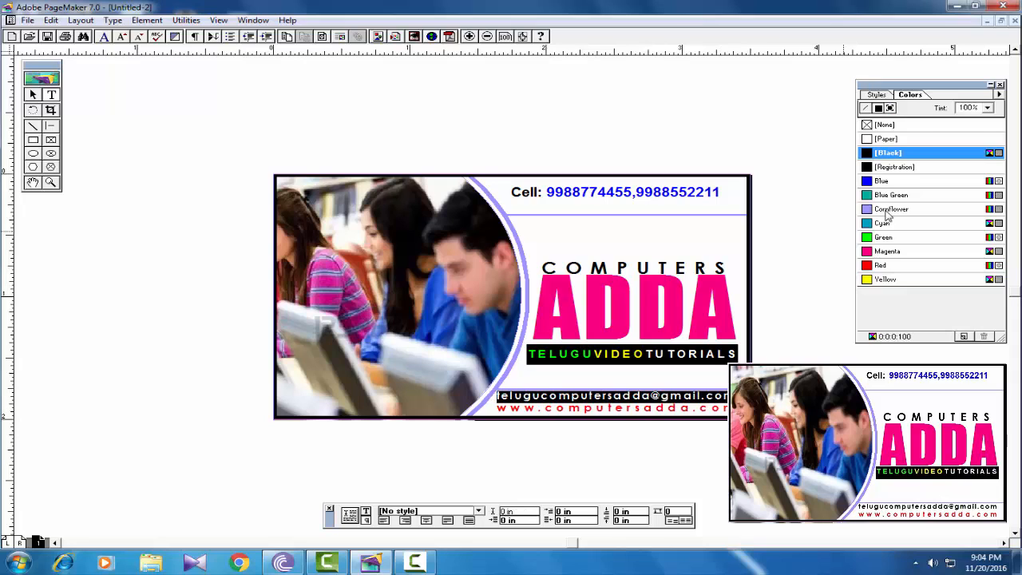
pyautogui.click(886, 211)
pyautogui.click(588, 408)
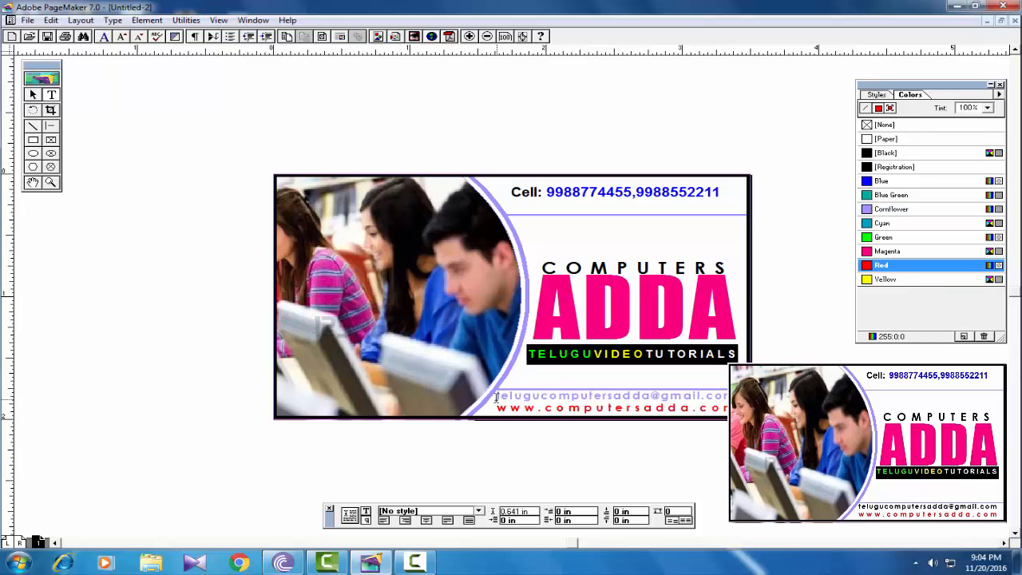
pyautogui.moveTo(496, 397); pyautogui.dragTo(728, 396)
pyautogui.click(887, 209)
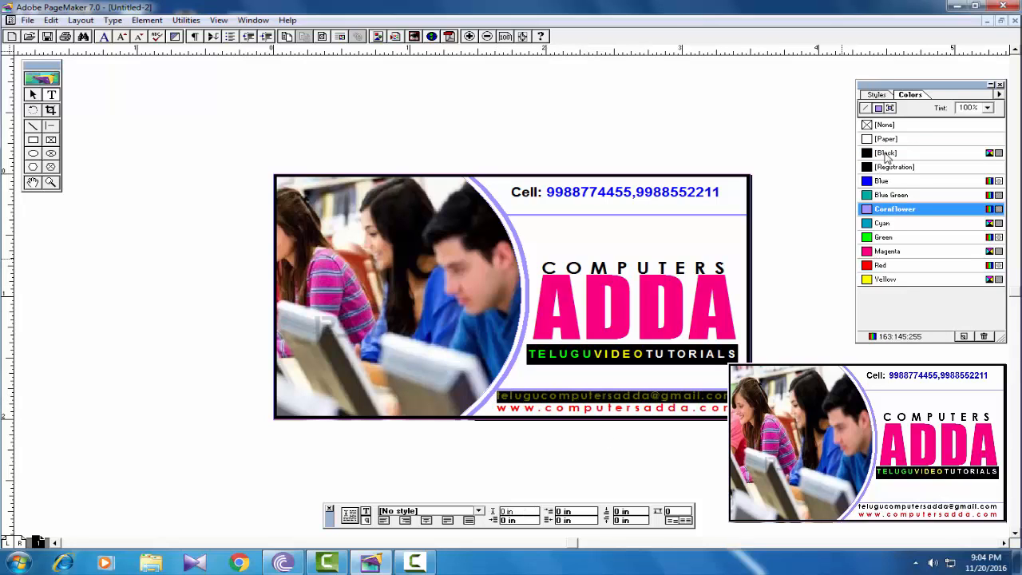
pyautogui.click(886, 153)
pyautogui.click(586, 408)
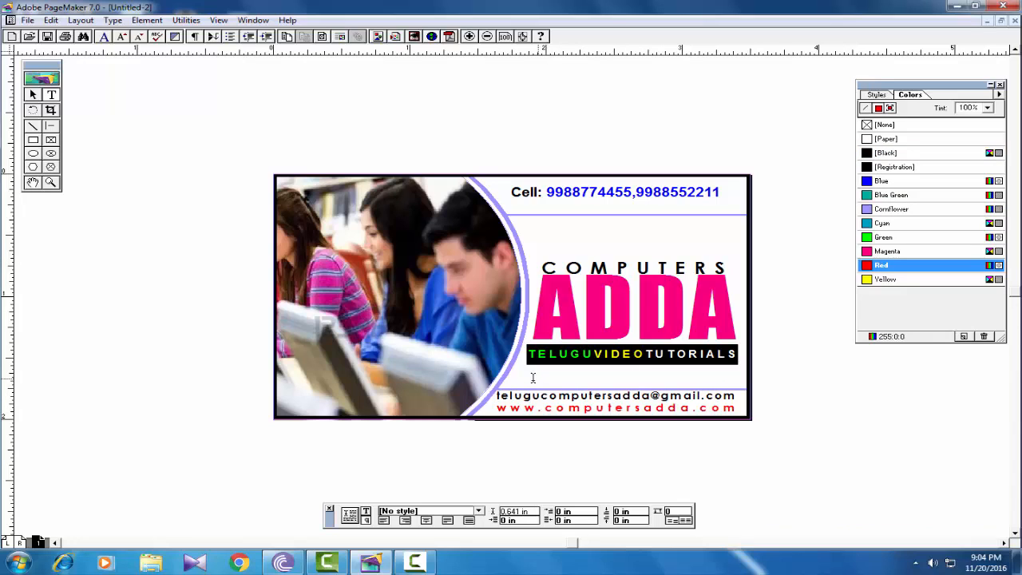